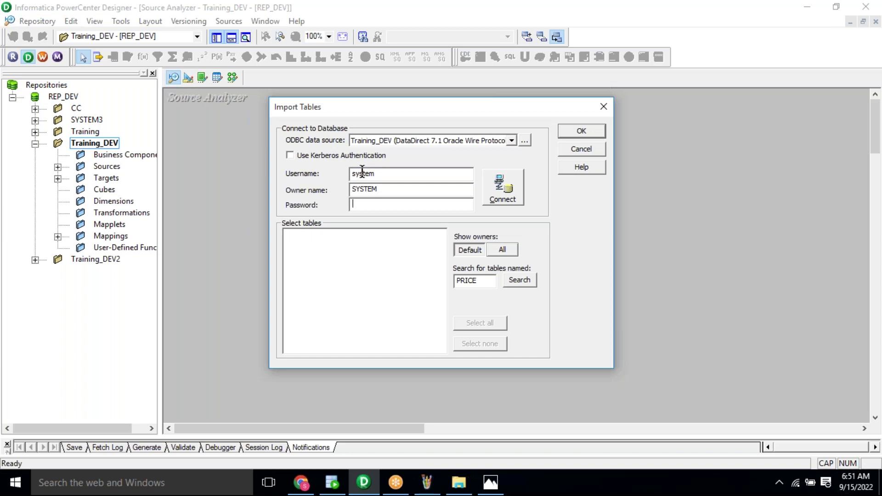
- Connect to the Training_DEV data source with the account password and import the PRICE table as a source definition
left_click(503, 189)
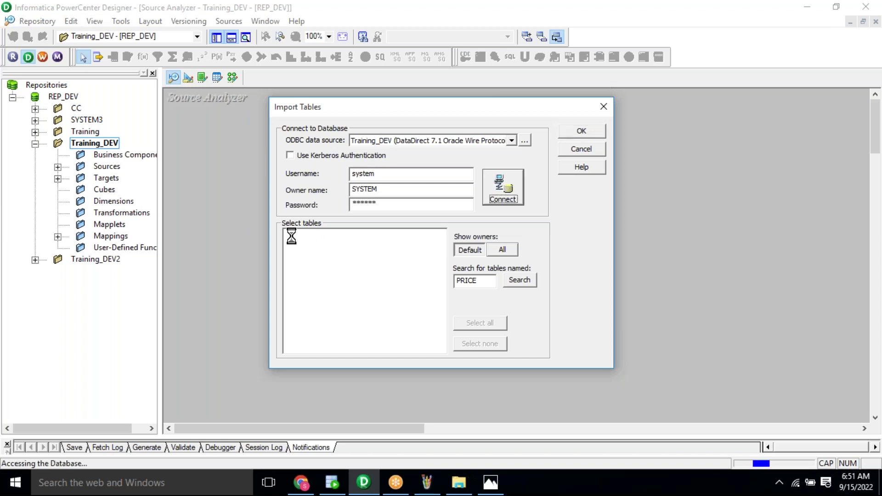
left_click(342, 255)
left_click(600, 133)
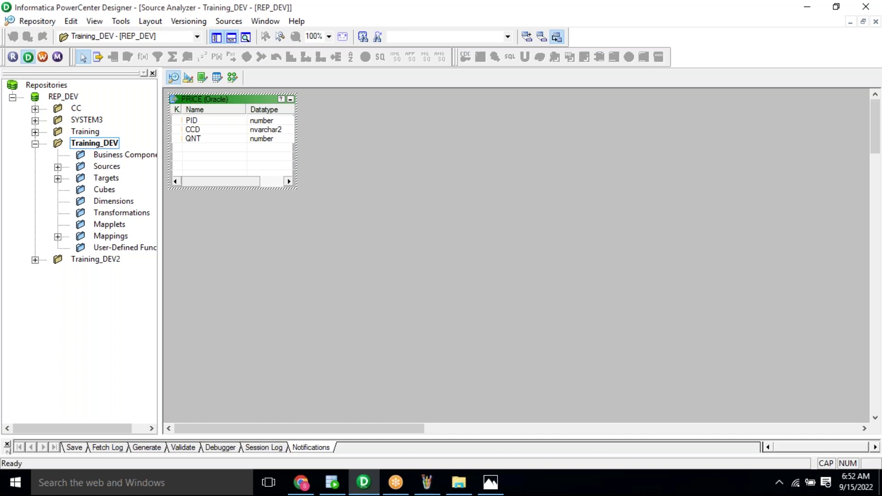
- Switch to the Target Designer and clear all objects from its workspace
left_click(188, 78)
right_click(385, 132)
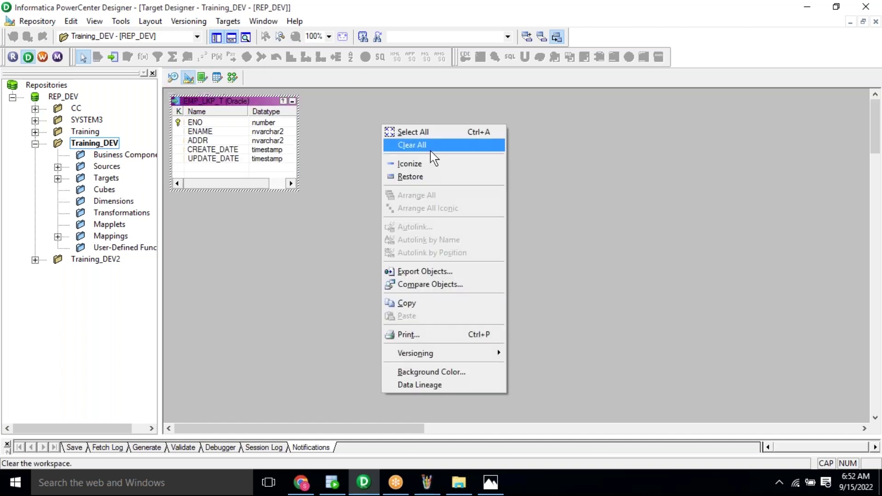
left_click(414, 145)
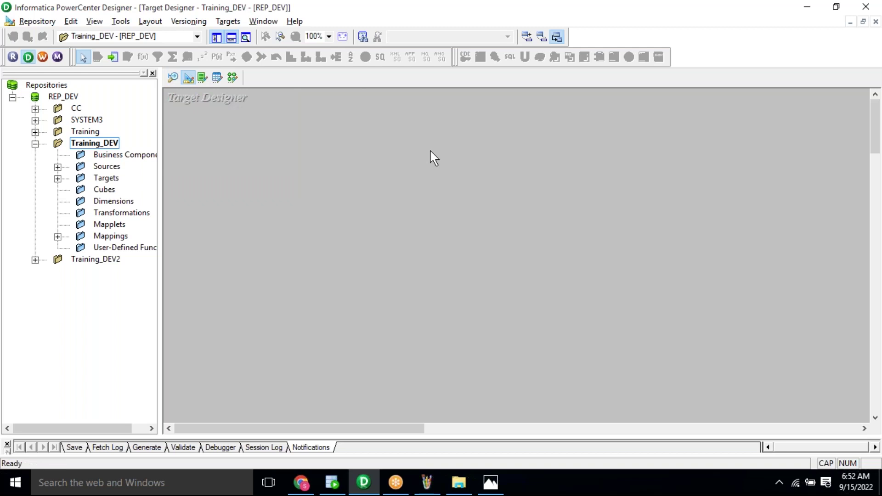
- Take the table name P_R_T from the query in SQL Developer and start a target import from the database in PowerCenter Designer, searching for P_R_T
key("alt+Tab")
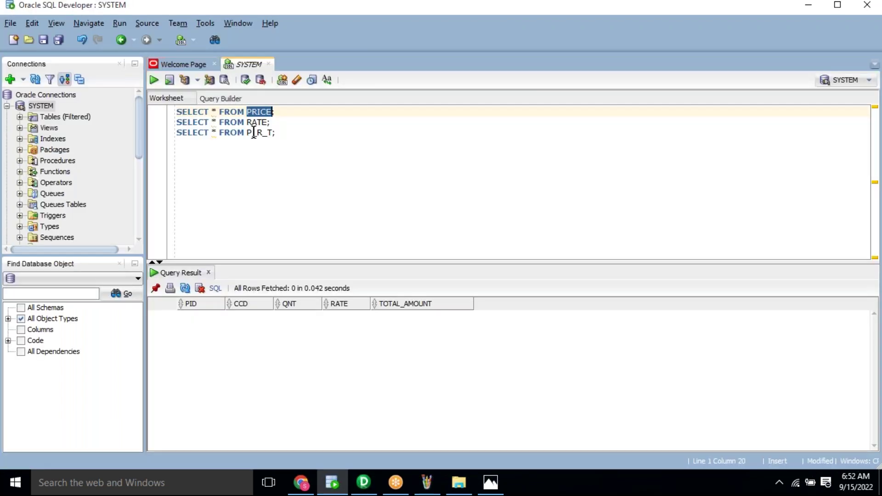
double_click(253, 133)
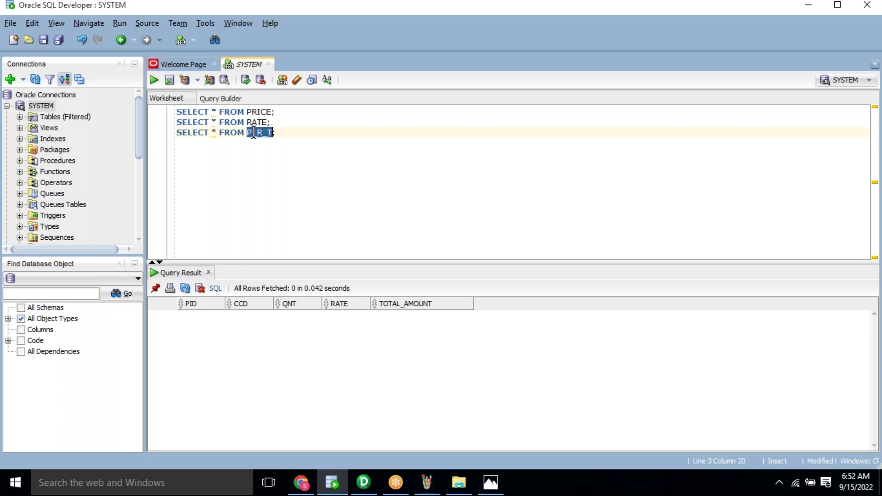
key("alt+Tab")
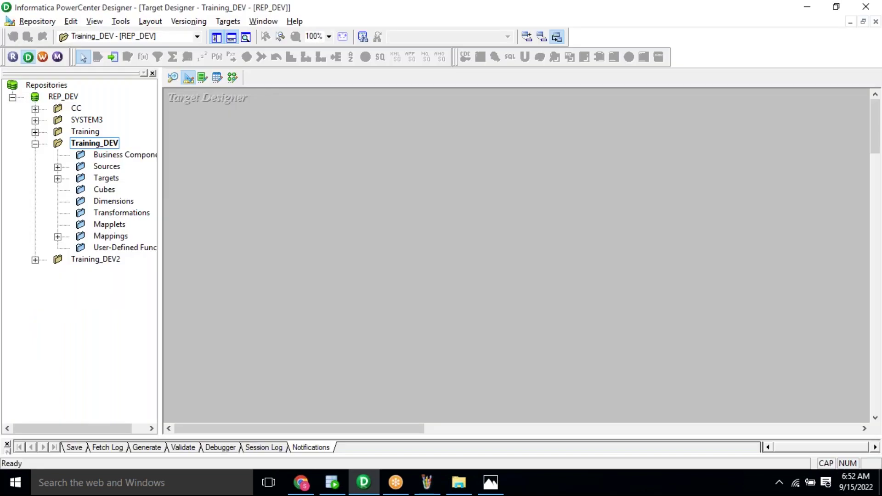
left_click(228, 21)
left_click(244, 41)
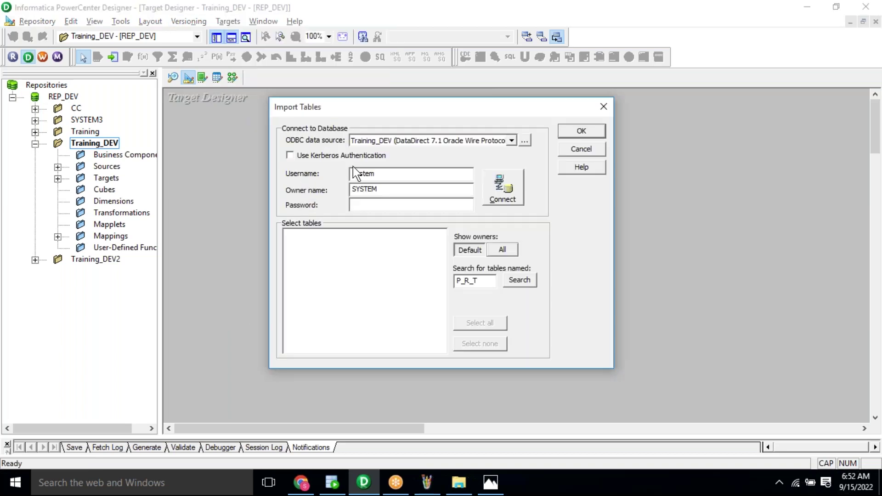
- Connect to the database with the account password and import the P_R_T table from SYSTEM TABLES as a target definition
key("Tab")
type("******")
left_click(508, 202)
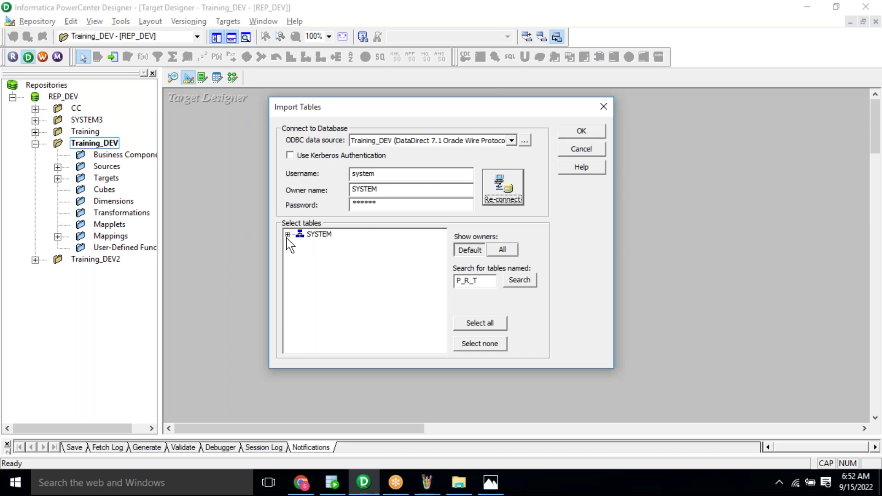
left_click(287, 236)
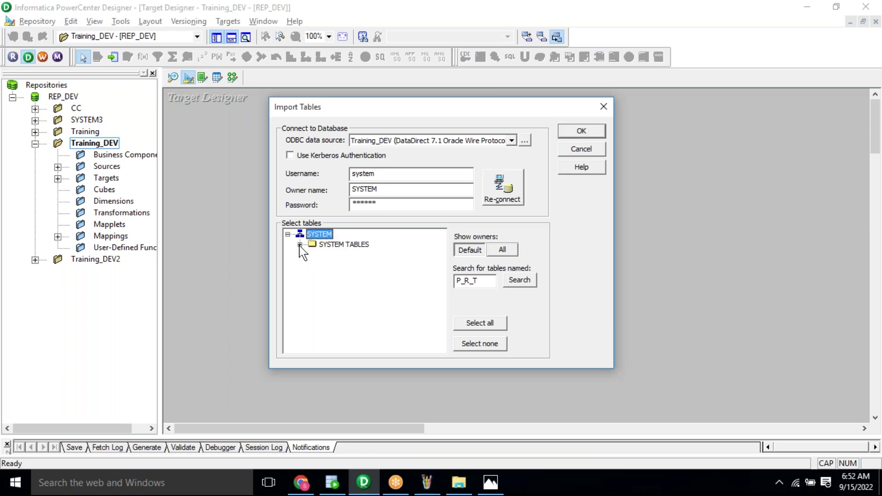
left_click(300, 244)
left_click(342, 266)
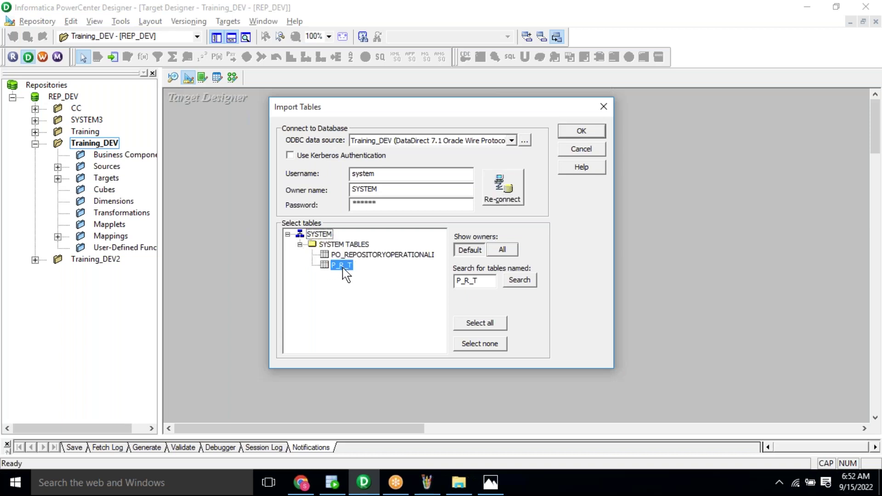
left_click(576, 133)
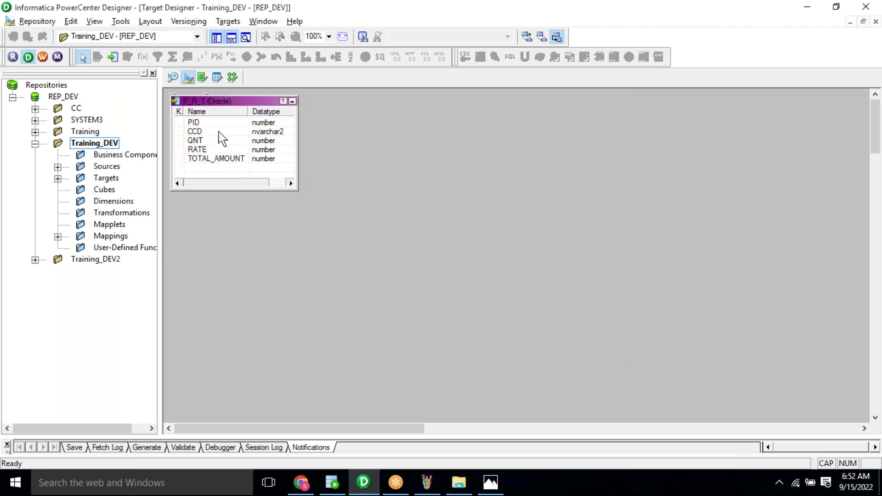
- Review the PRICE source and P_R_T target definitions in Designer, and check the RATE table's query in SQL Developer
left_click(172, 78)
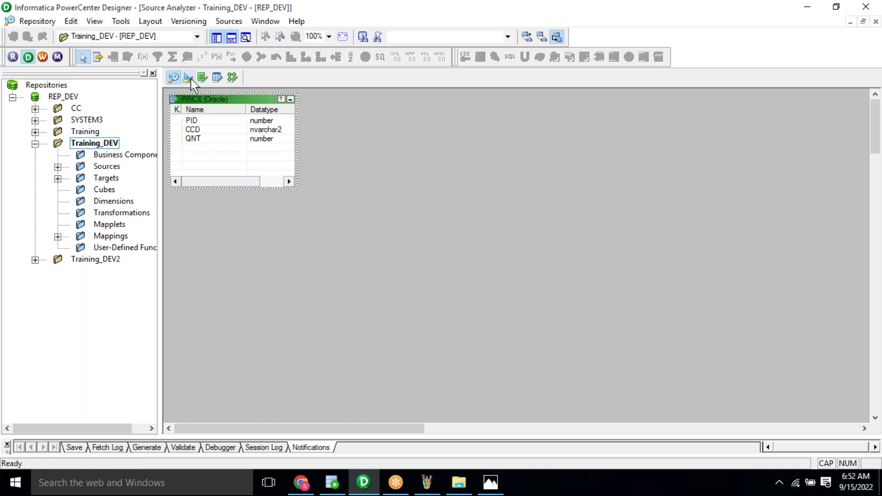
left_click(189, 77)
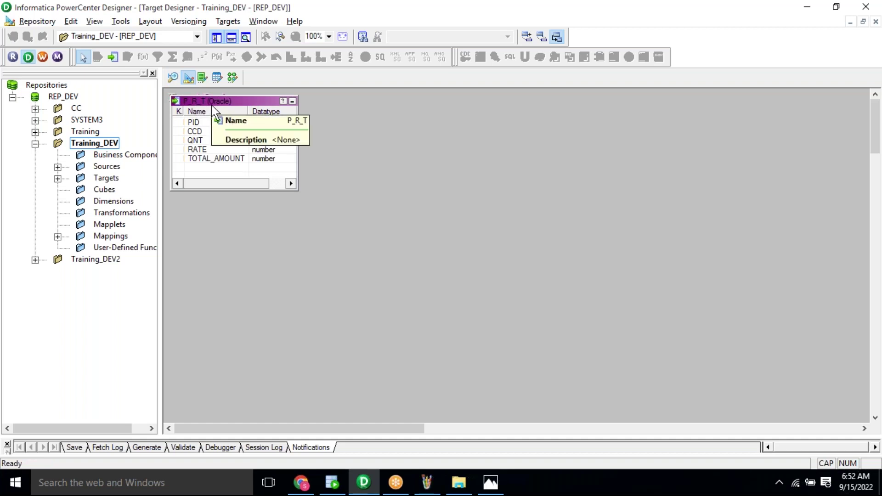
key("alt+Tab")
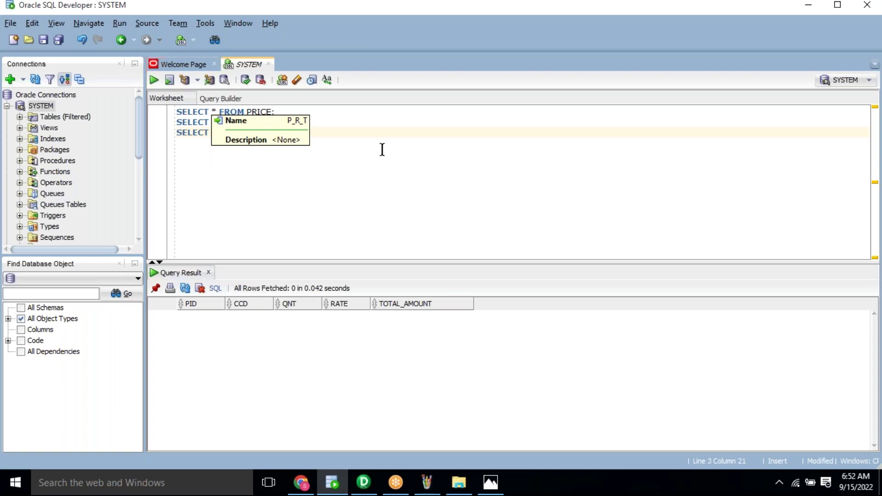
key("alt+Tab")
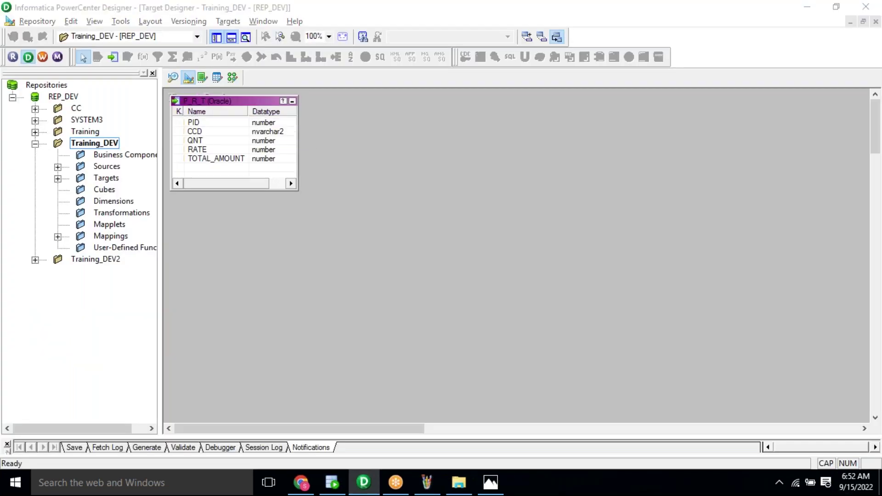
key("alt+Tab")
left_click(262, 121)
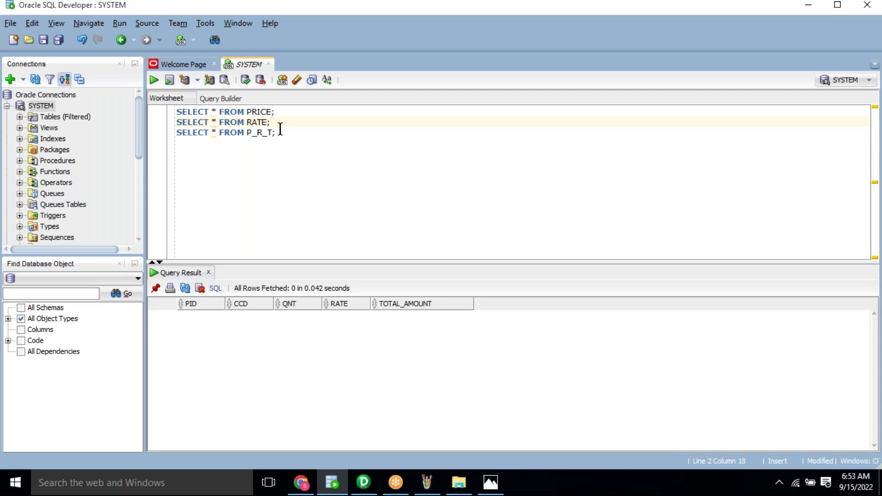
double_click(262, 121)
key("alt+Tab")
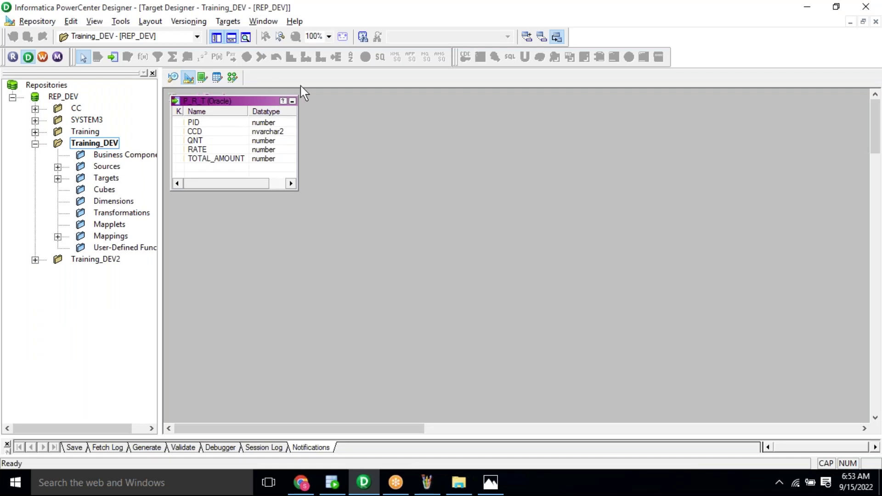
- Create a new mapping named m_PR_CONN_LKP_S_T in the Mapping Designer
left_click(233, 78)
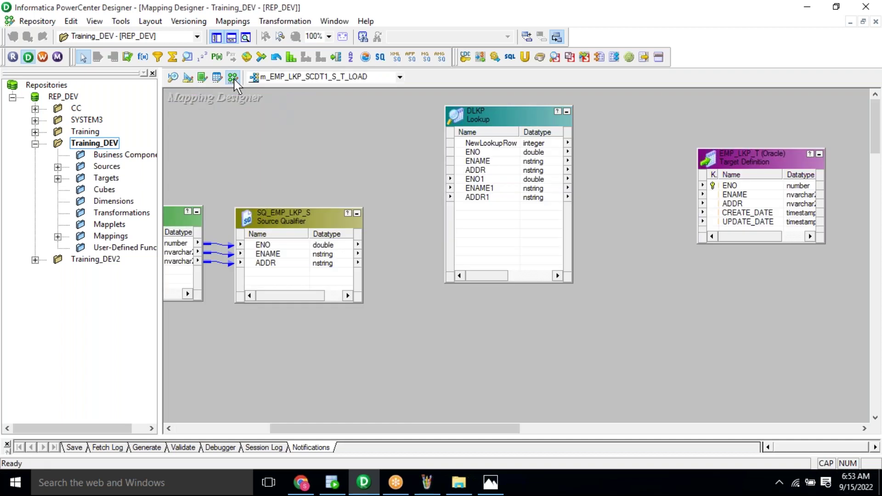
left_click(228, 23)
left_click(237, 36)
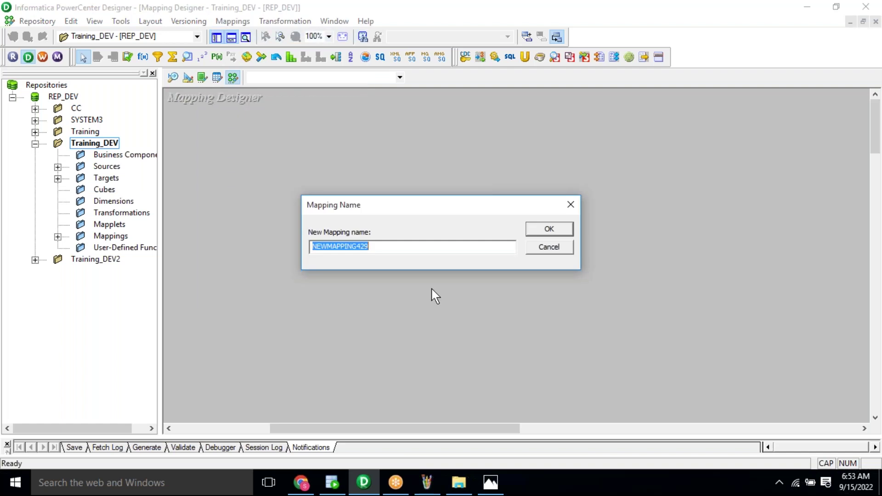
type("m_")
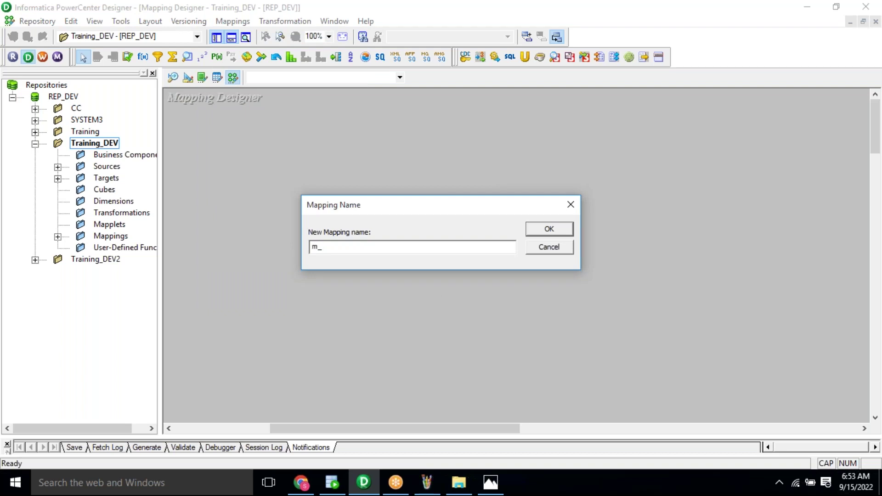
type("PR_CONN_LKP_S_T")
double_click(367, 247)
left_click(550, 231)
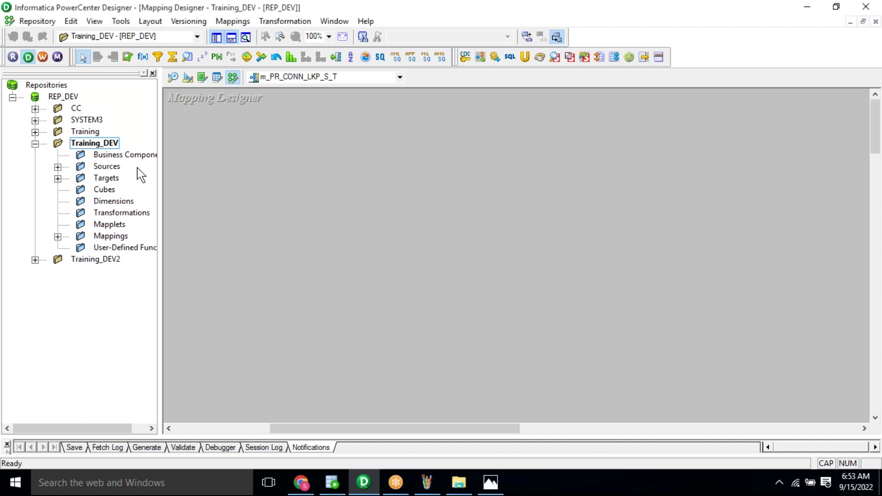
- Add the PRICE source from the Training_DEV sources to the mapping, then collapse the Sources folder
double_click(117, 168)
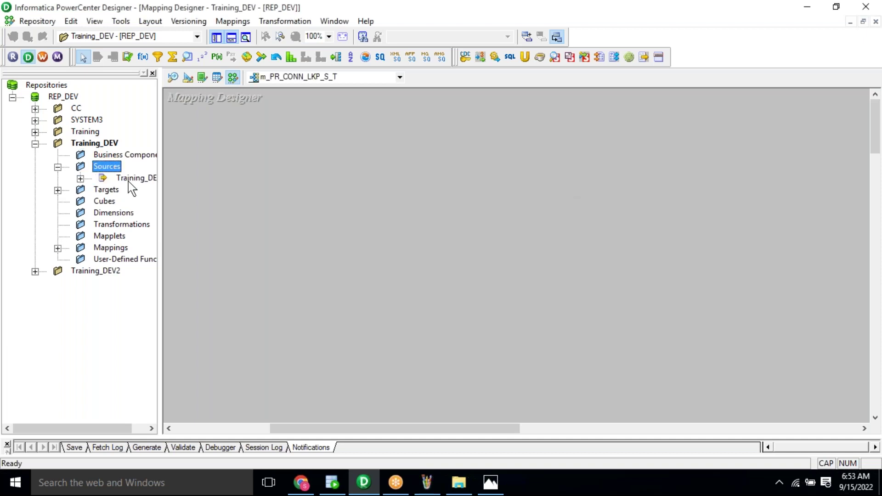
left_click(128, 181)
double_click(129, 182)
left_click_drag(87, 432, 214, 235)
left_click(95, 410)
left_click(52, 132)
double_click(52, 132)
- Add the P_R_T target from the Targets folder to the far side of the mapping, away from the source
left_click(87, 179)
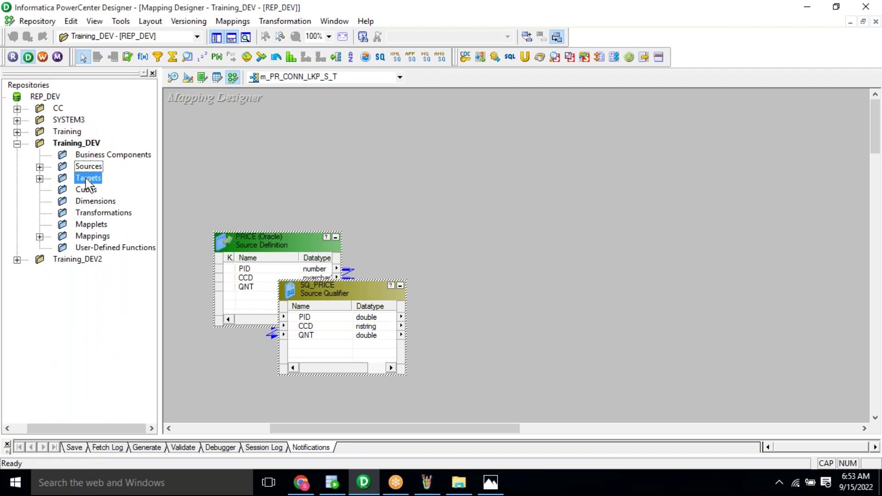
double_click(87, 179)
left_click(109, 410)
left_click_drag(302, 343, 711, 178)
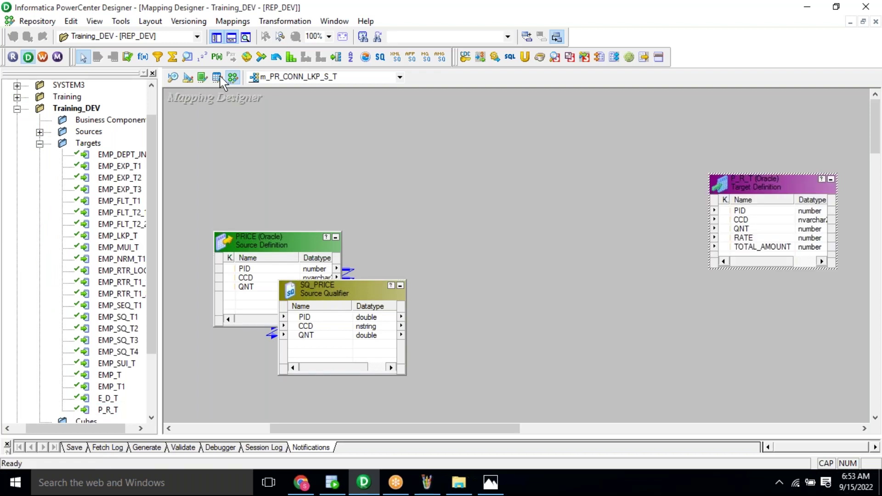
- Hide the repository navigator and move the SQ_PRICE source qualifier clear of the PRICE source
left_click(216, 37)
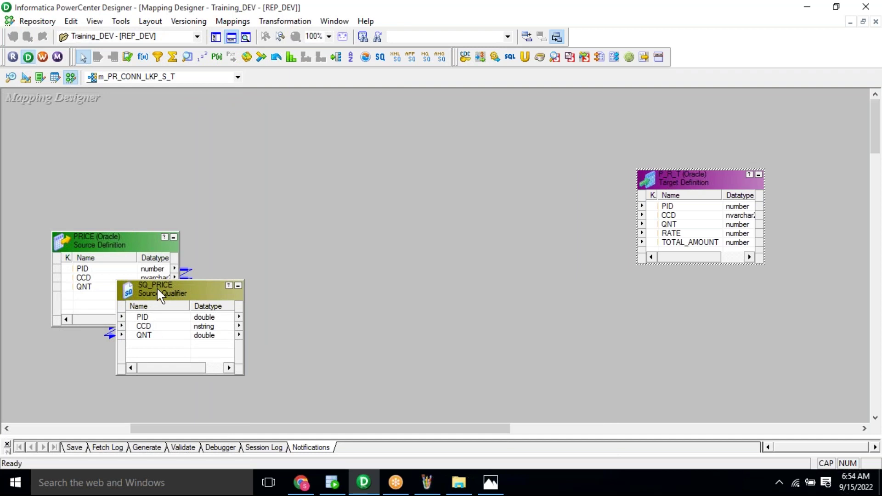
left_click_drag(156, 287, 265, 216)
left_click(333, 152)
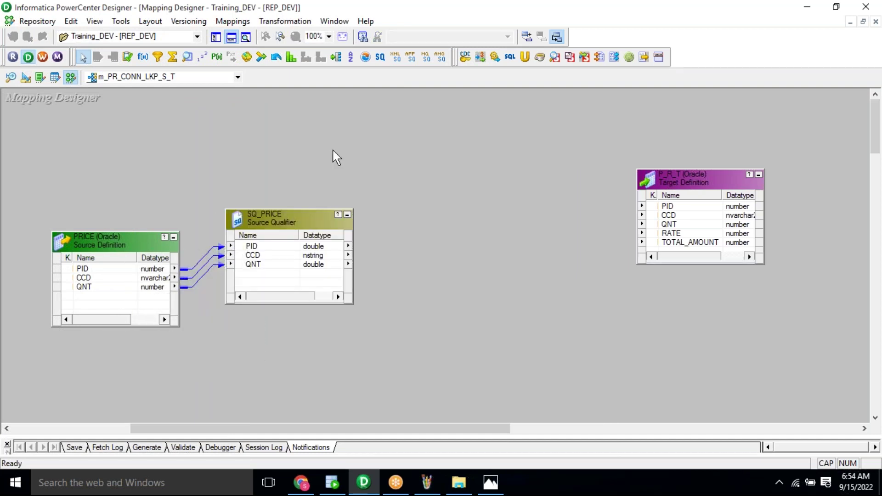
- Create a Lookup transformation named RLKP in the mapping
left_click(289, 22)
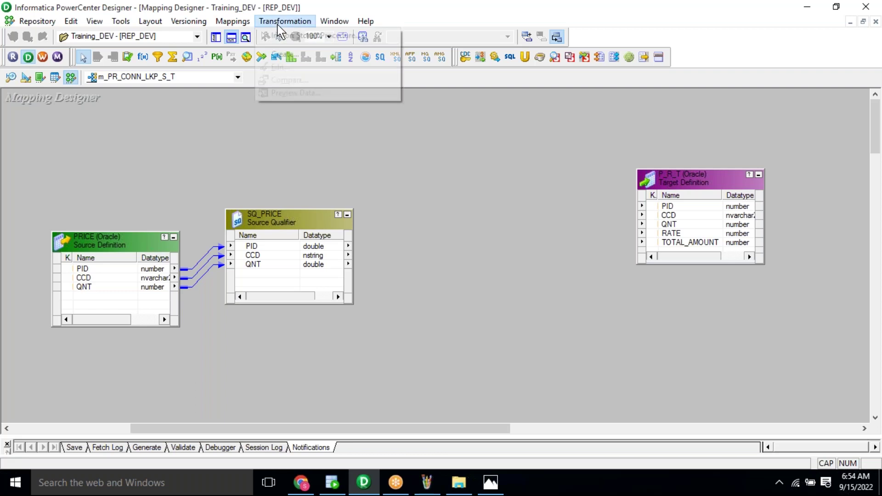
left_click(294, 56)
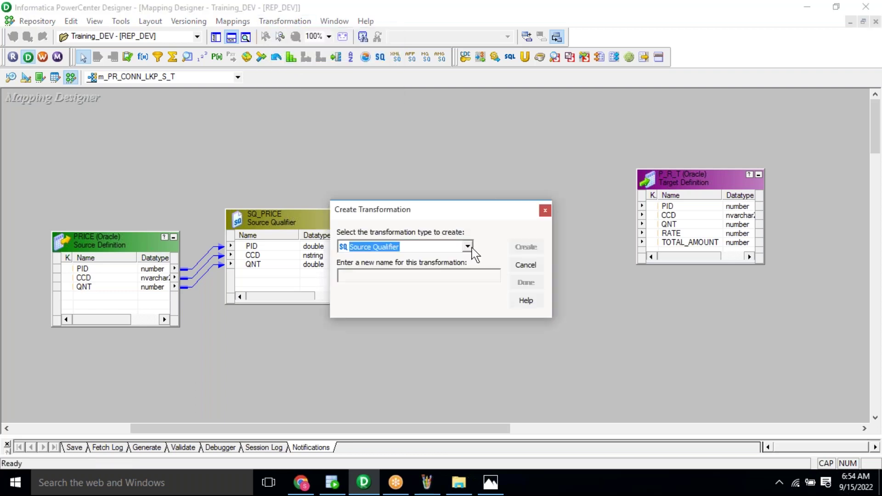
left_click(467, 247)
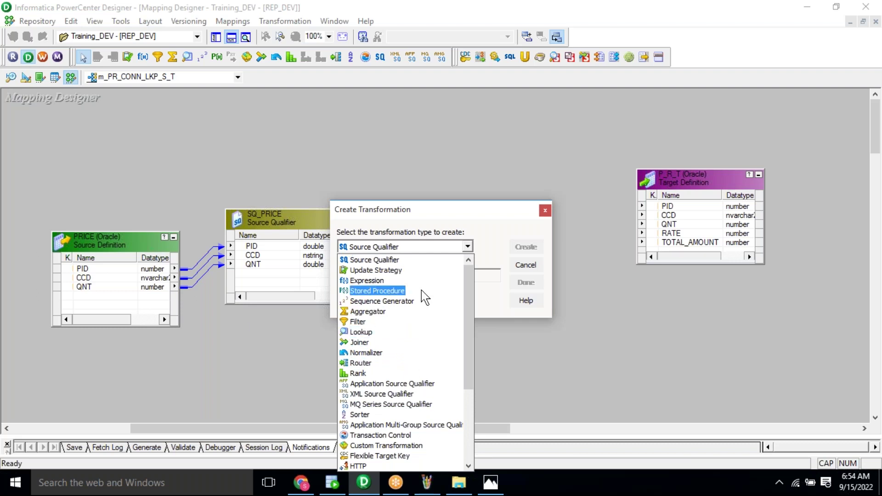
left_click(392, 335)
type("RLKP")
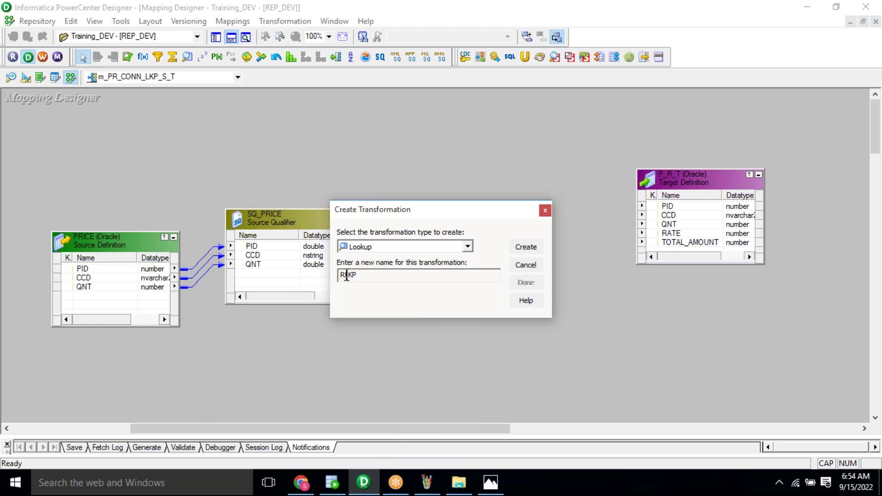
double_click(413, 281)
left_click(416, 282)
left_click(524, 247)
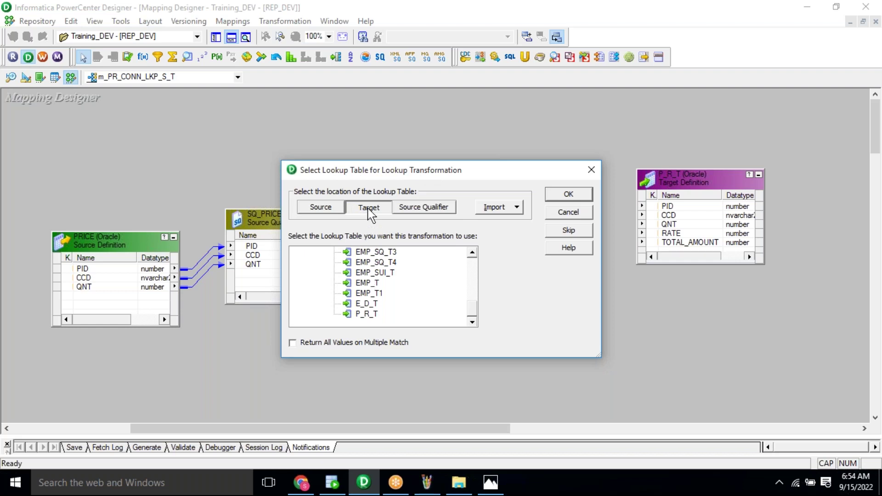
- Look through the repository's target and source definitions for a lookup table for the new Lookup transformation
left_click_drag(472, 307, 473, 260)
left_click(359, 274)
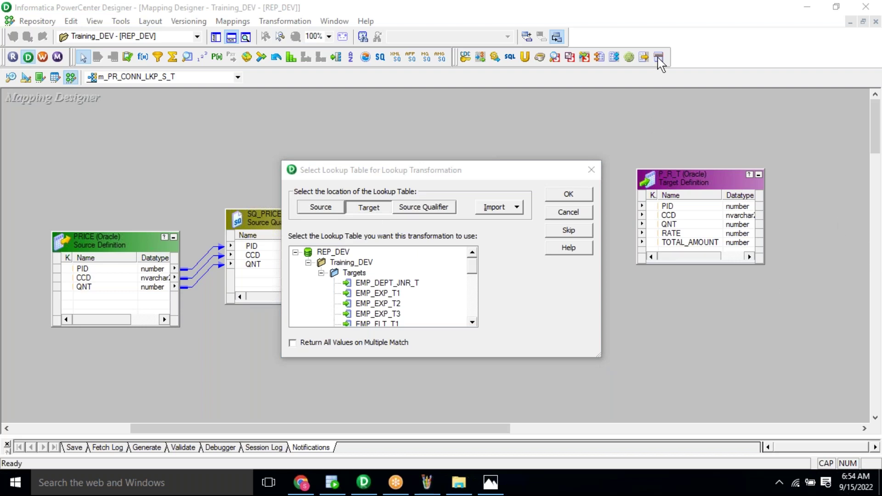
left_click(329, 208)
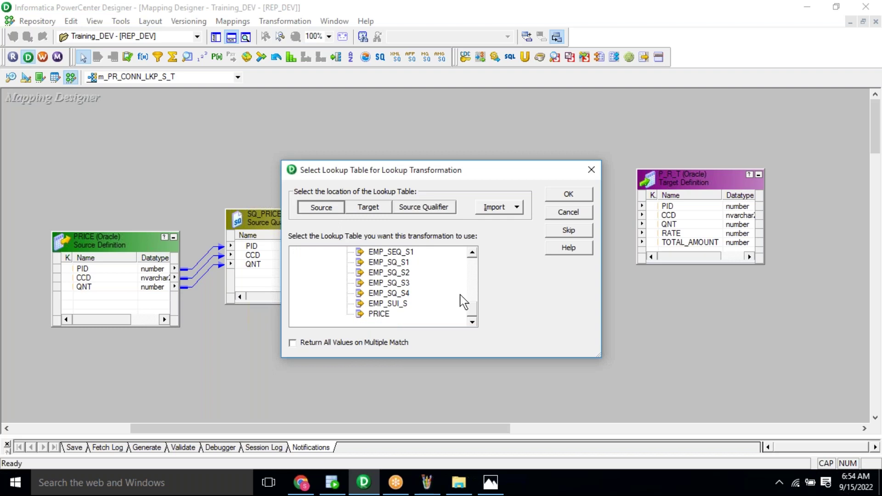
left_click_drag(471, 310, 479, 264)
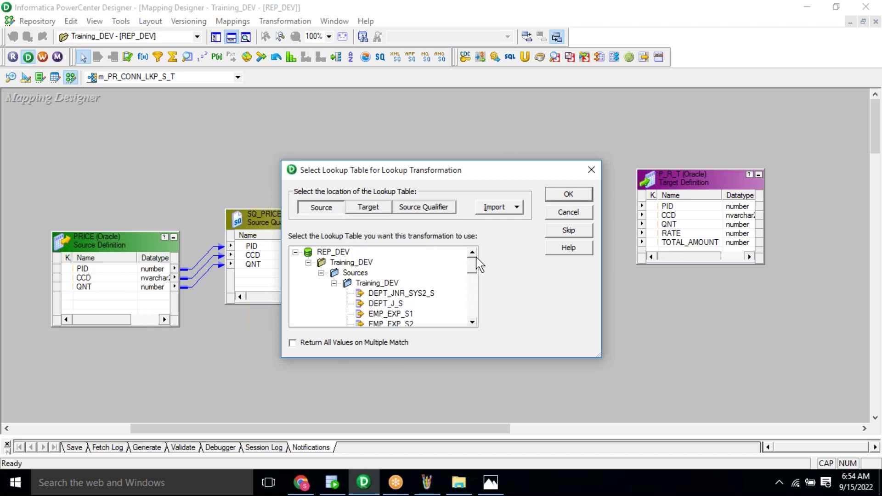
left_click(360, 211)
left_click(340, 210)
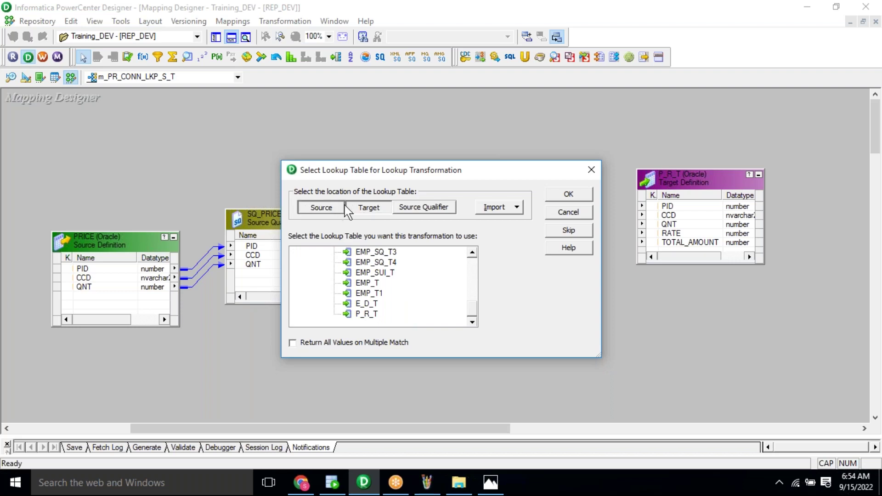
left_click(364, 210)
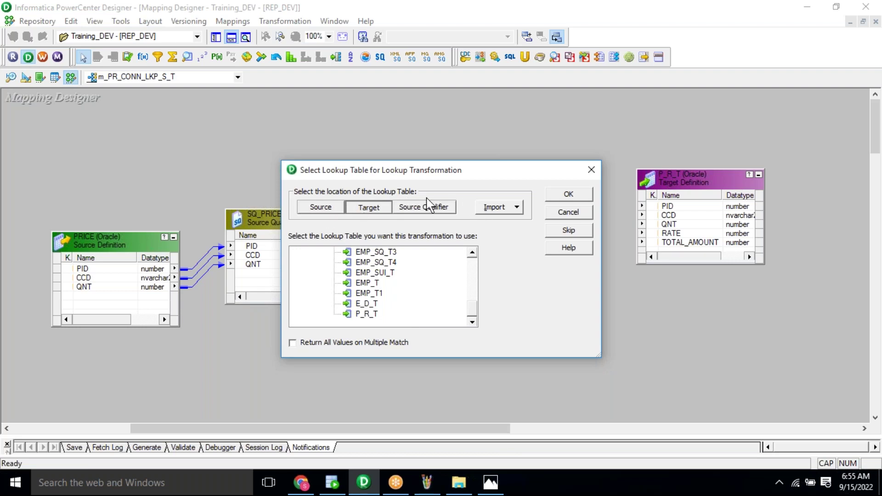
- Start importing the lookup table from a relational table and connect to the Training_DEV data source, filtering tables by RATE
left_click(499, 213)
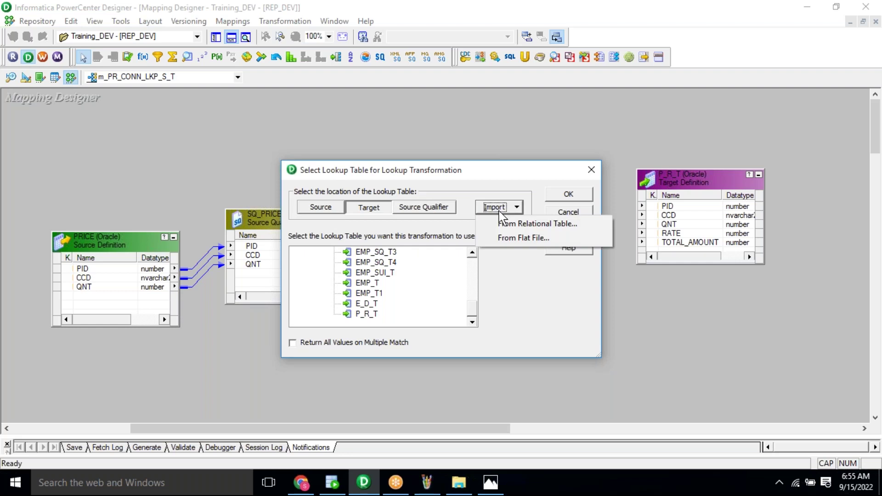
left_click(524, 226)
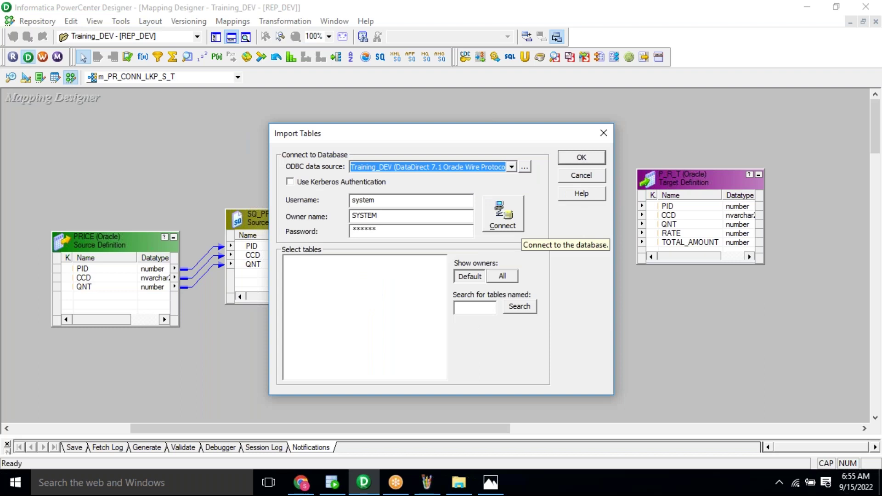
left_click(475, 307)
type("RATE")
left_click(504, 215)
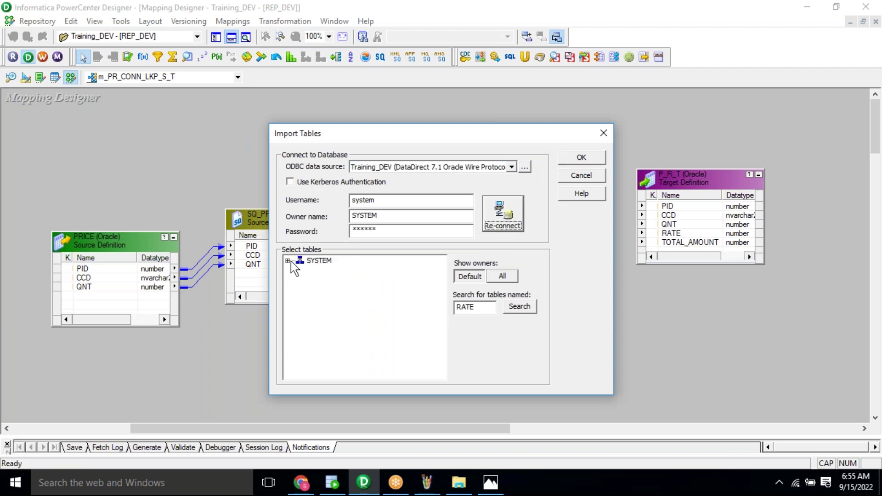
- Import the RATE table from the SYSTEM schema's tables as the lookup table for RLKP
left_click(289, 261)
left_click(300, 271)
left_click(340, 294)
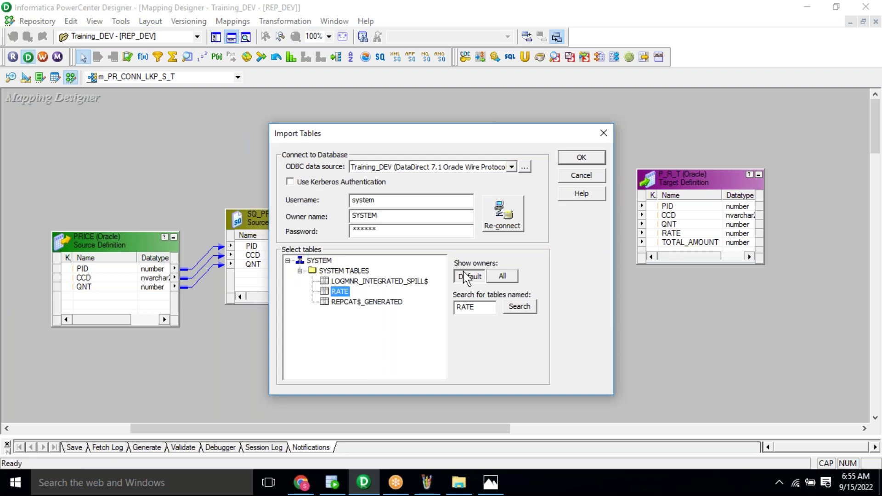
left_click(574, 161)
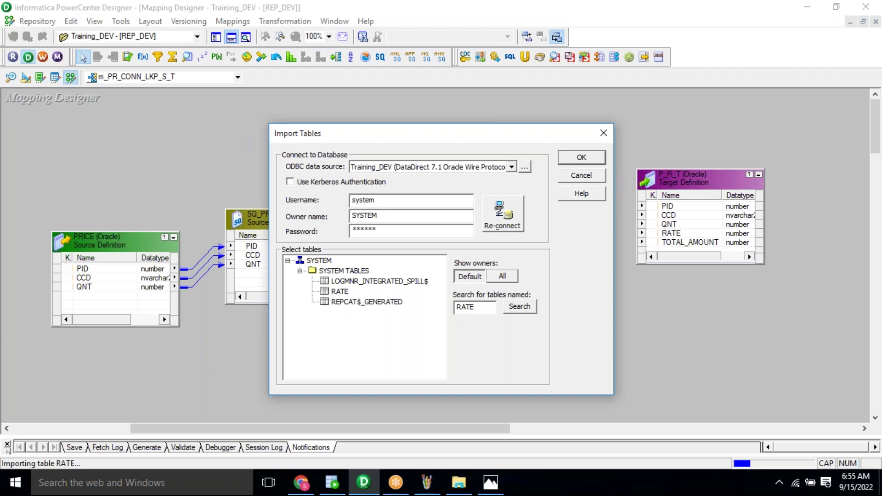
left_click(525, 283)
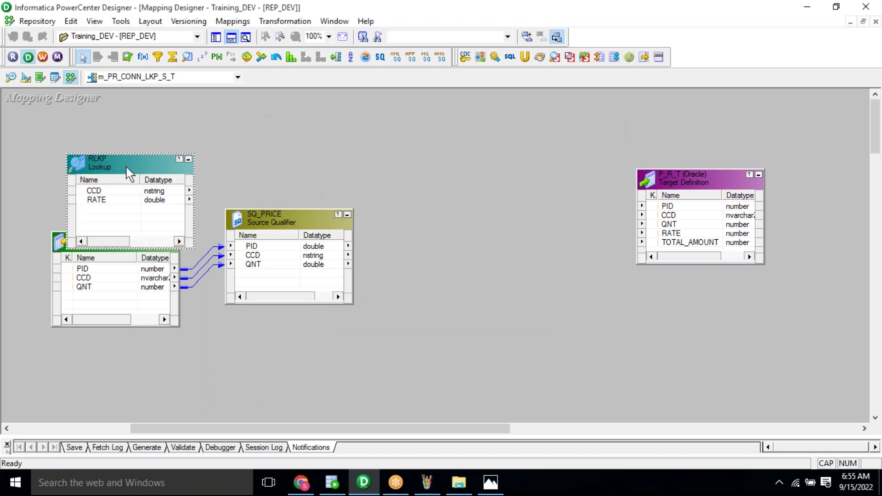
- Place RLKP between SQ_PRICE and P_R_T, moving the target farther out, and link SQ_PRICE's CCD port into the lookup
left_click_drag(118, 162, 473, 134)
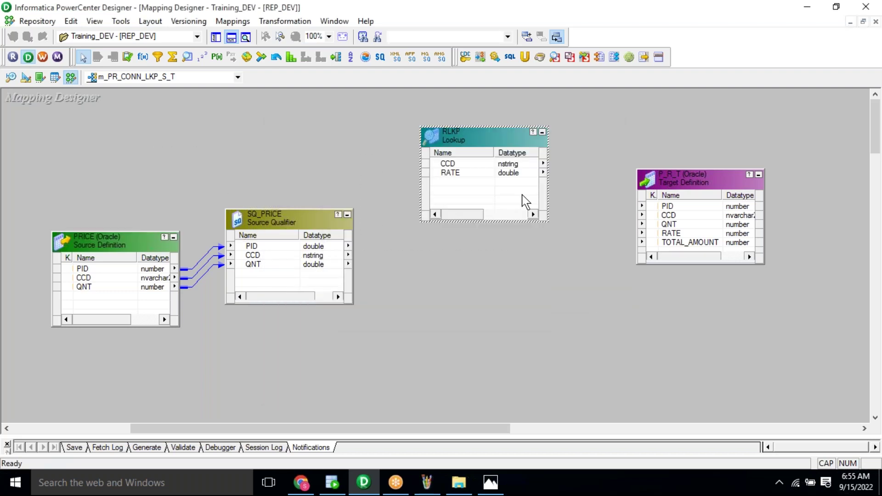
left_click_drag(674, 186, 759, 232)
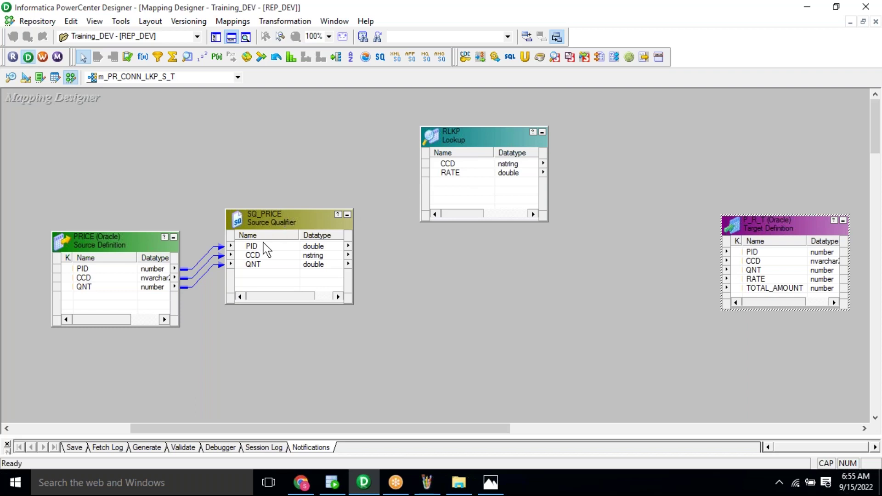
left_click(265, 255)
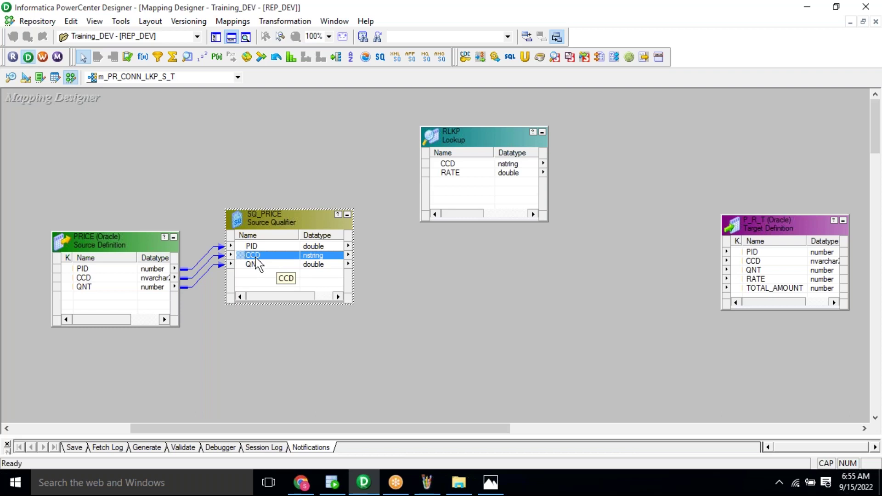
left_click_drag(256, 256, 437, 198)
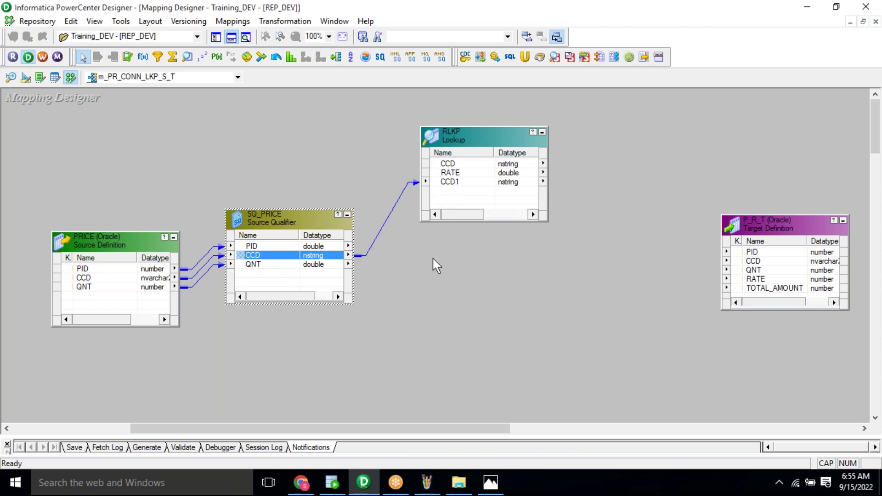
left_click(435, 285)
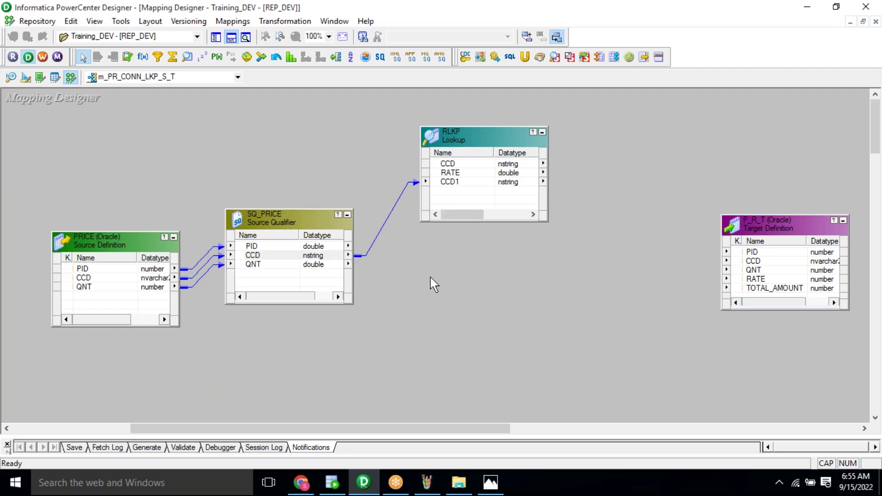
- Add the lookup condition CCD = CCD1 to the RLKP transformation and apply it
right_click(476, 140)
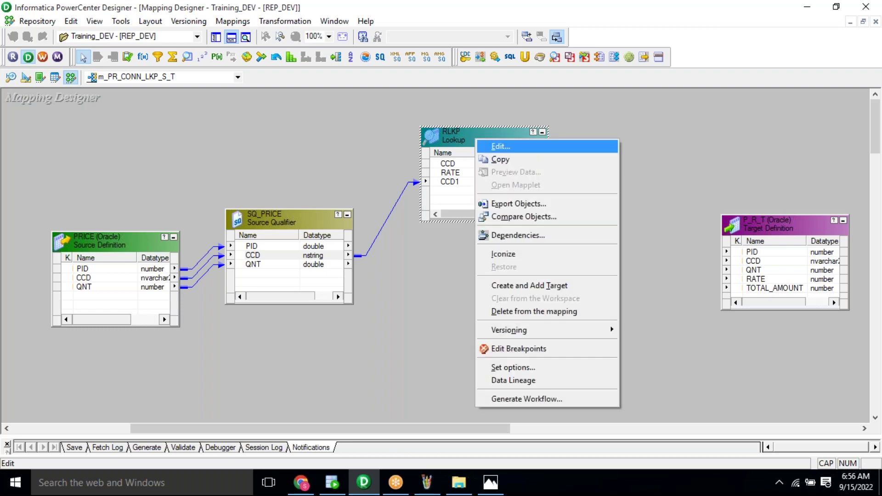
left_click(501, 147)
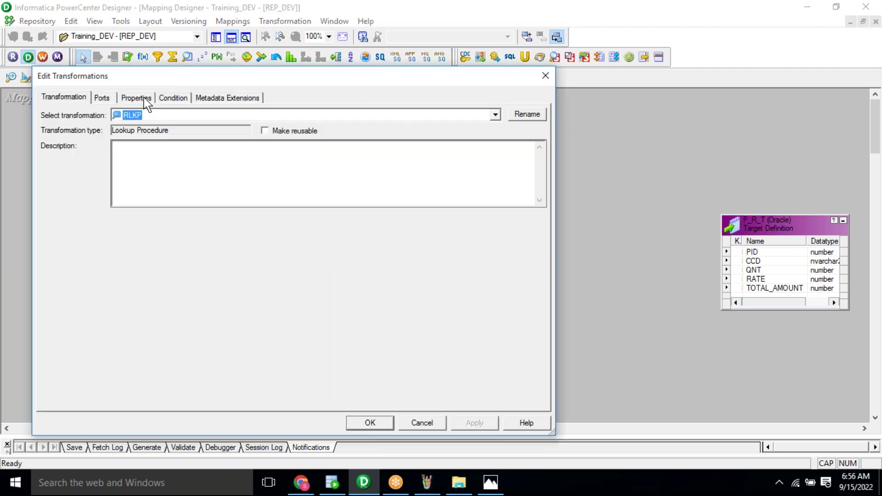
left_click(171, 98)
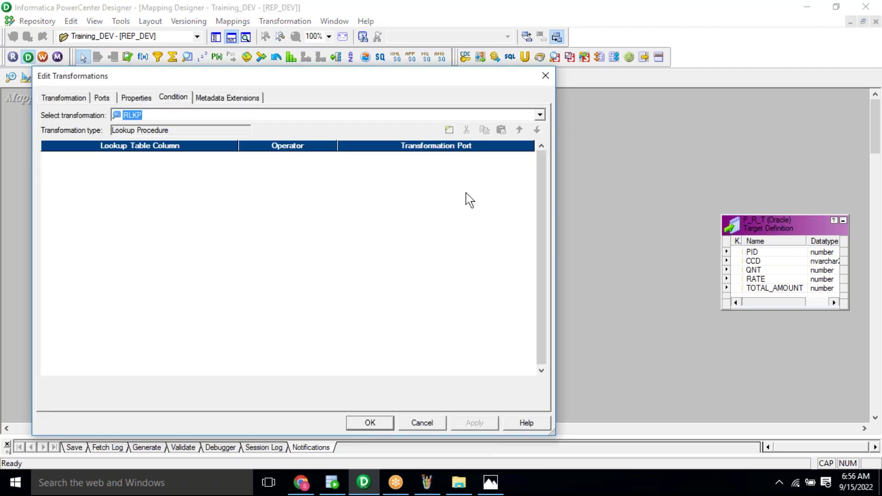
left_click(450, 132)
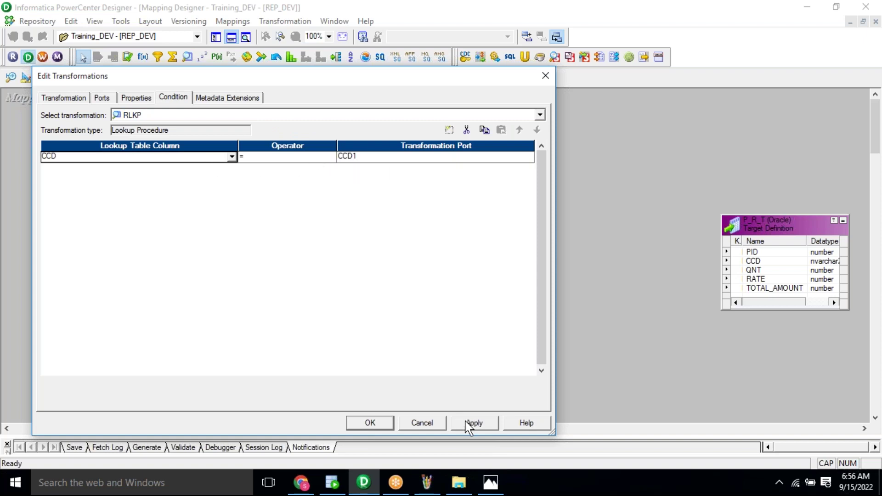
left_click(477, 425)
left_click(379, 424)
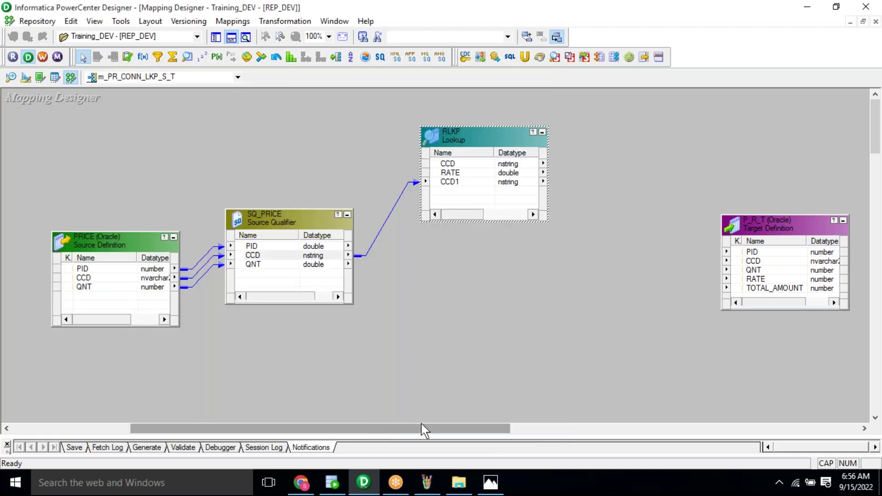
- Move P_R_T farther out and create an Expression transformation named EXP, placed between RLKP and the target
left_click_drag(420, 428, 470, 429)
left_click_drag(652, 224, 731, 243)
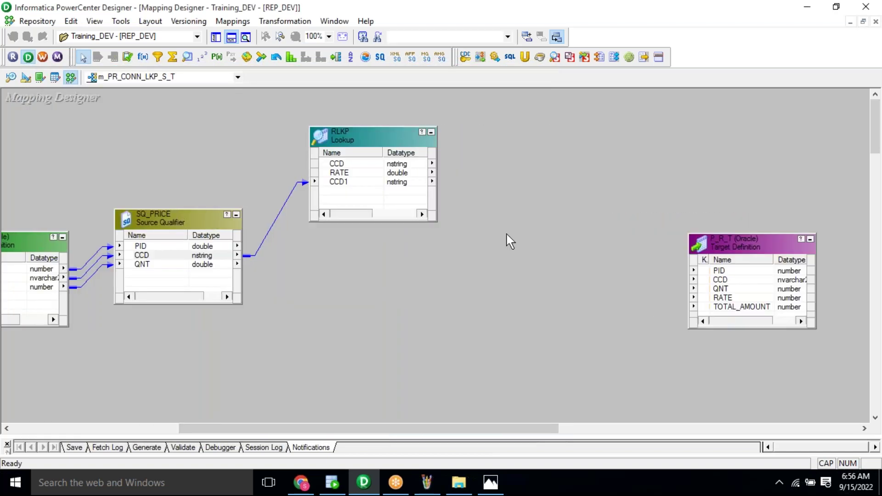
left_click(281, 21)
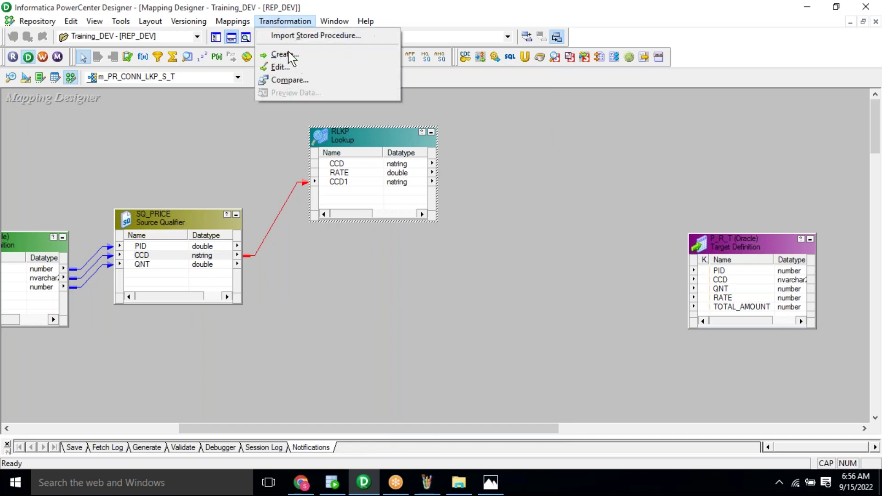
key("Return")
key("e")
key("Tab")
type("EXP")
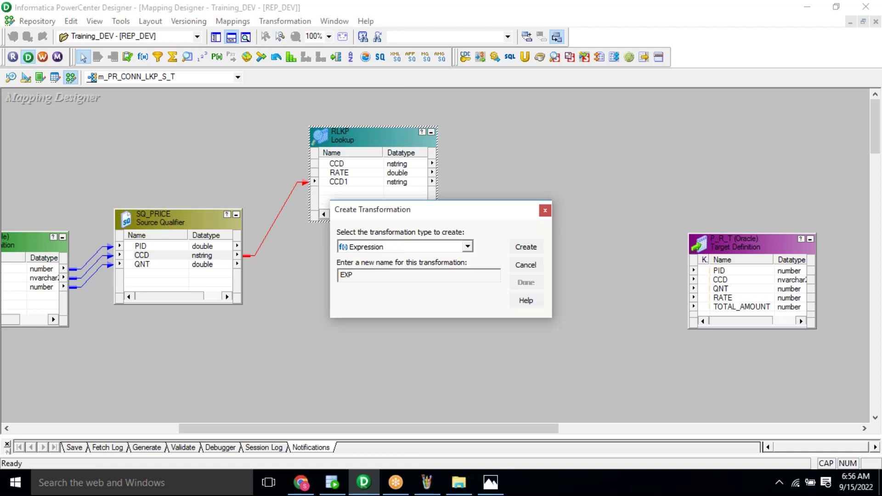
left_click(526, 248)
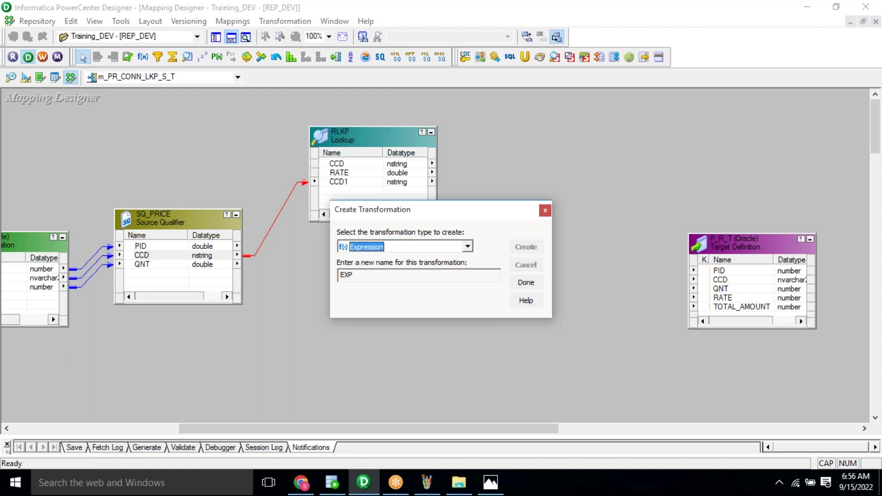
left_click(526, 283)
left_click_drag(176, 159, 568, 186)
- Link RATE from RLKP and the PID, CCD and QNT ports from SQ_PRICE into the EXP expression
left_click(376, 172)
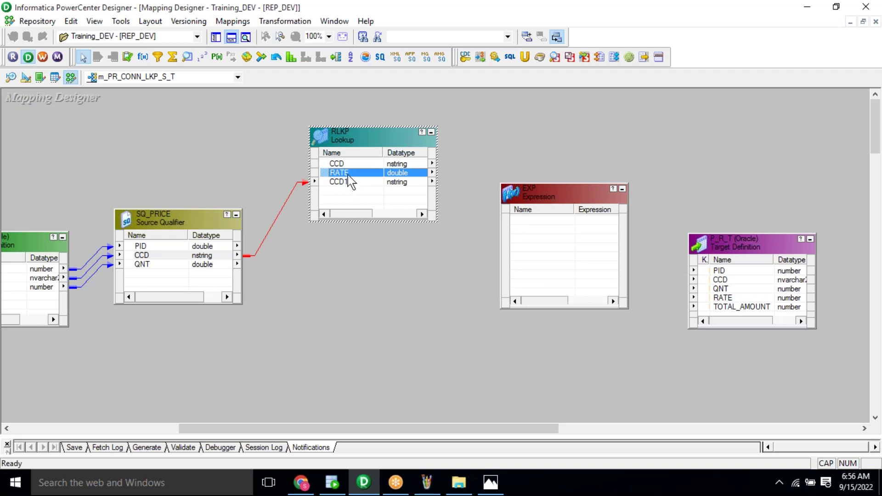
left_click_drag(348, 177, 524, 230)
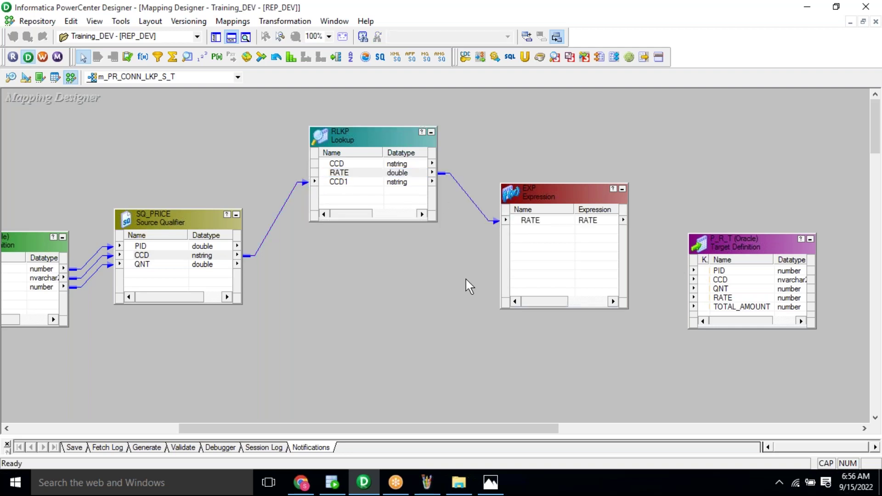
right_click(170, 262)
left_click(198, 262)
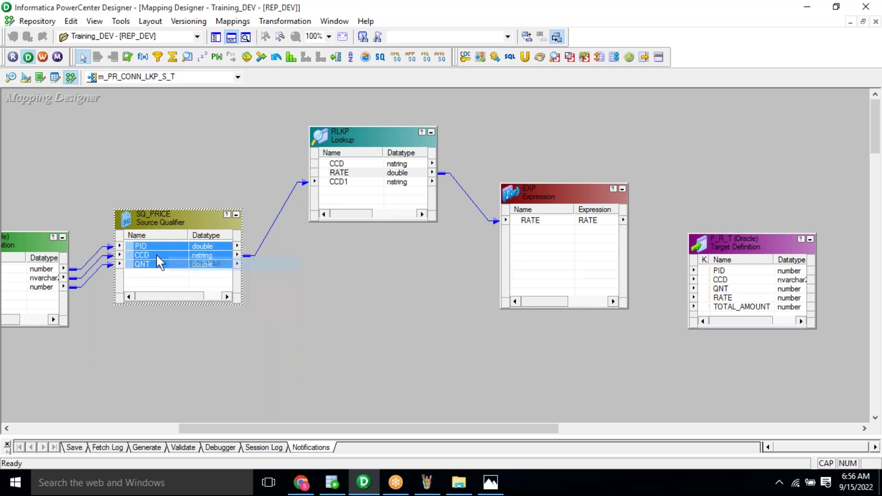
left_click_drag(137, 252, 549, 237)
left_click(431, 315)
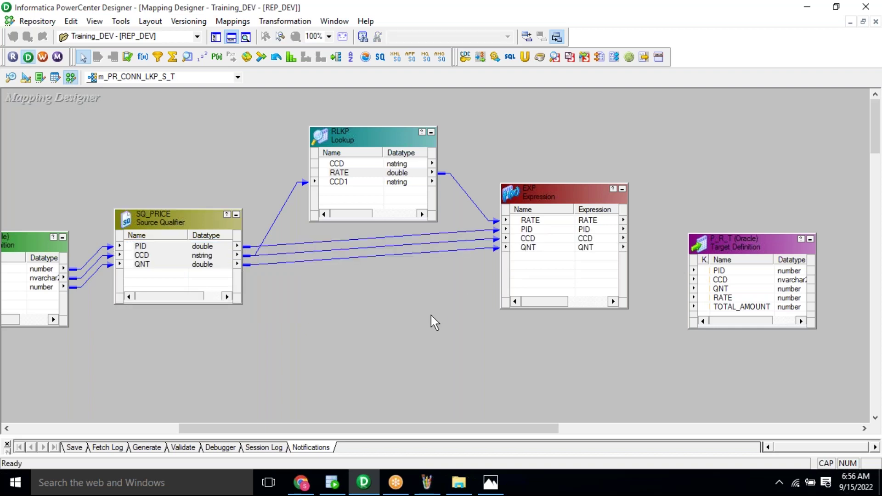
- Add a new port named TA_O with datatype double to the EXP expression transformation
left_click(535, 220)
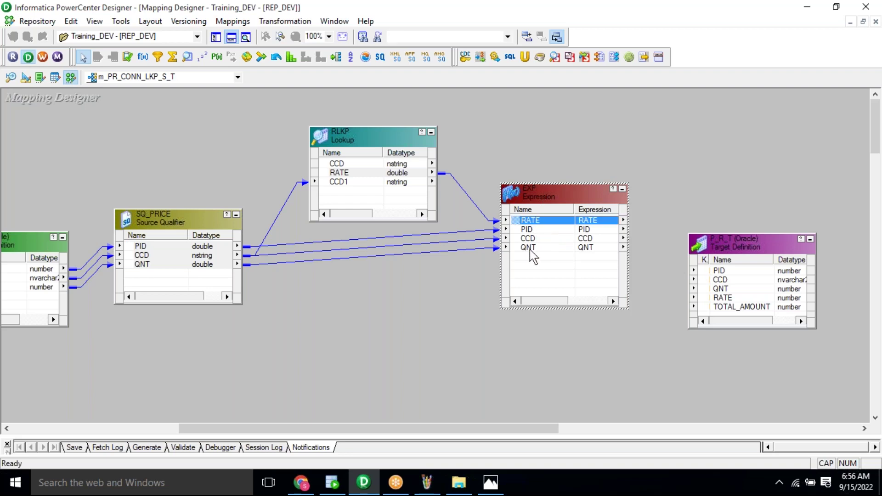
left_click(530, 249)
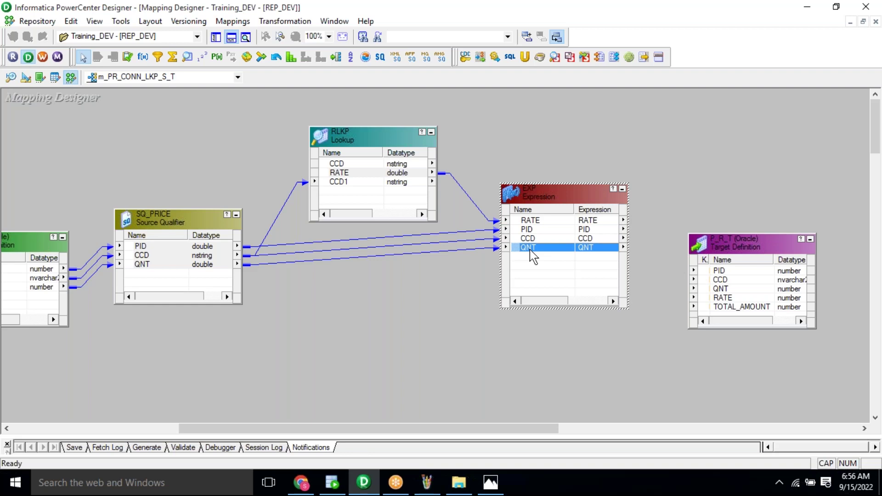
double_click(530, 250)
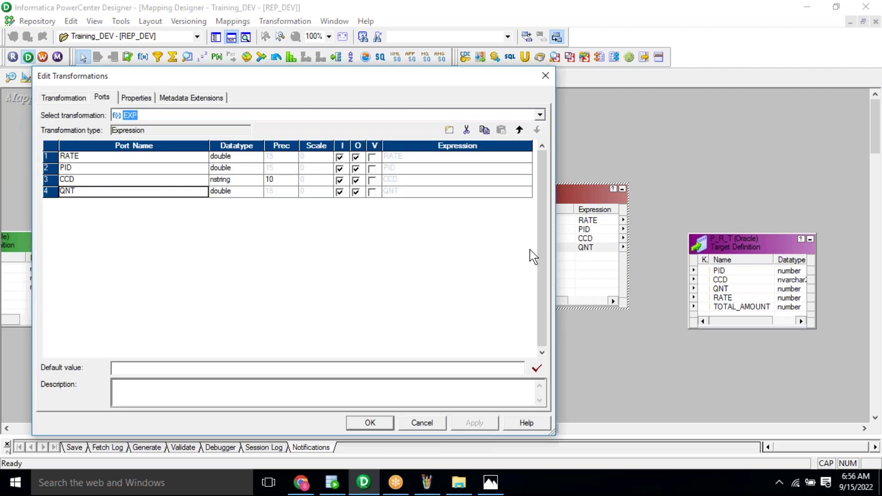
left_click(449, 130)
type("TA")
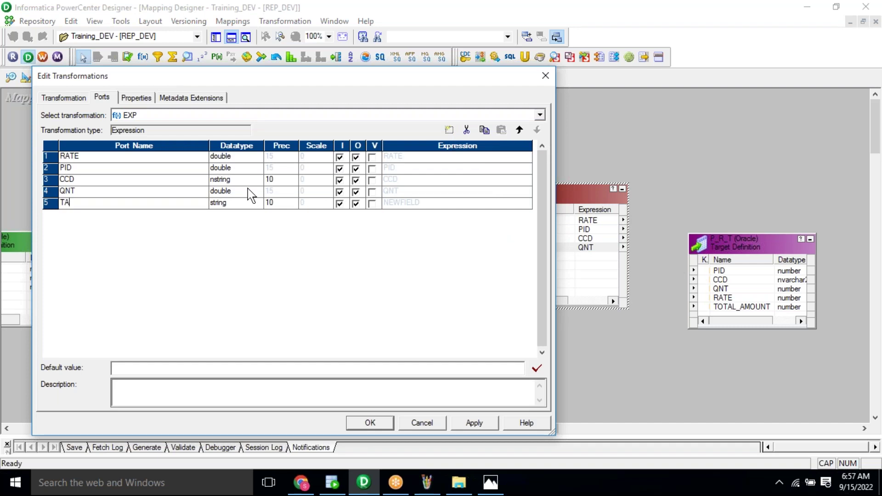
type("_O")
left_click(238, 205)
left_click(238, 206)
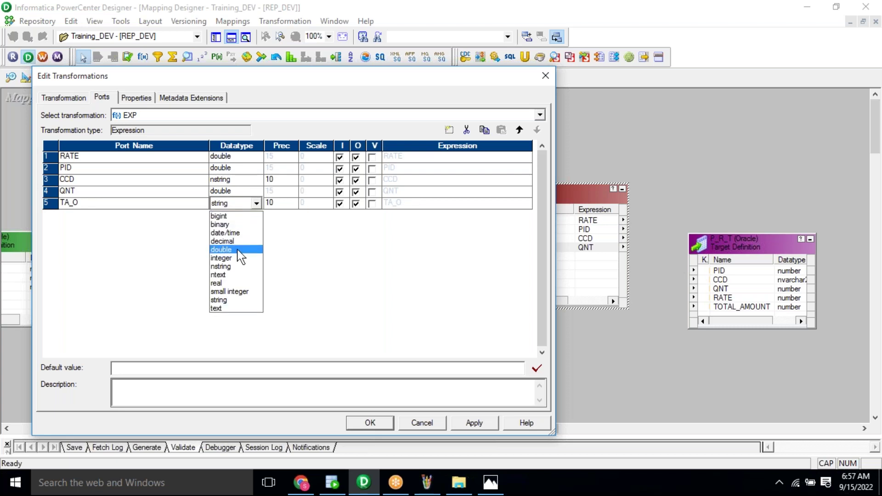
left_click(239, 250)
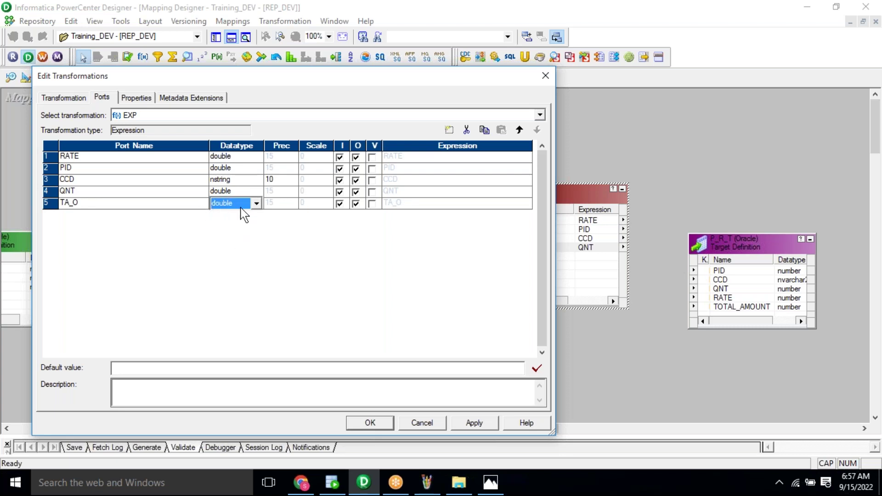
- Make the TA_O port of EXP output-only and clear its default expression in the Expression Editor
left_click(339, 204)
left_click(426, 206)
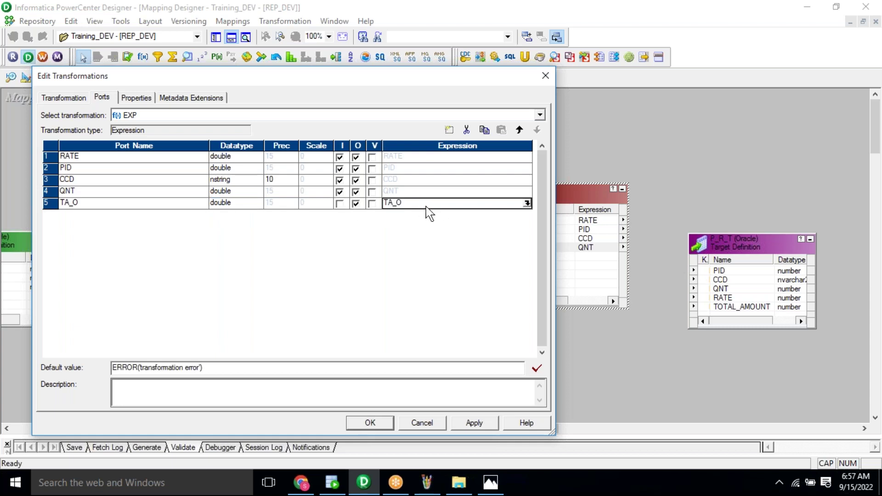
left_click(527, 203)
key("Delete")
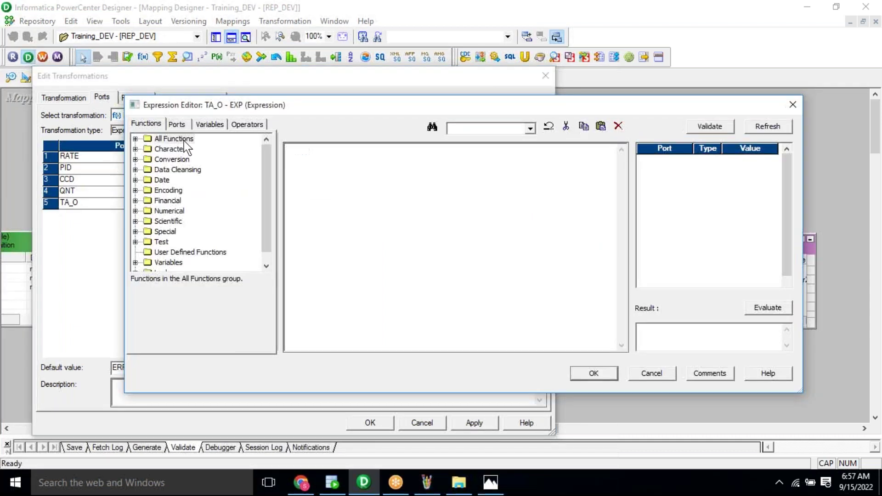
- Build the TA_O expression RATE*QNT from the EXP ports, validate it and apply it to the transformation
left_click(177, 124)
double_click(176, 150)
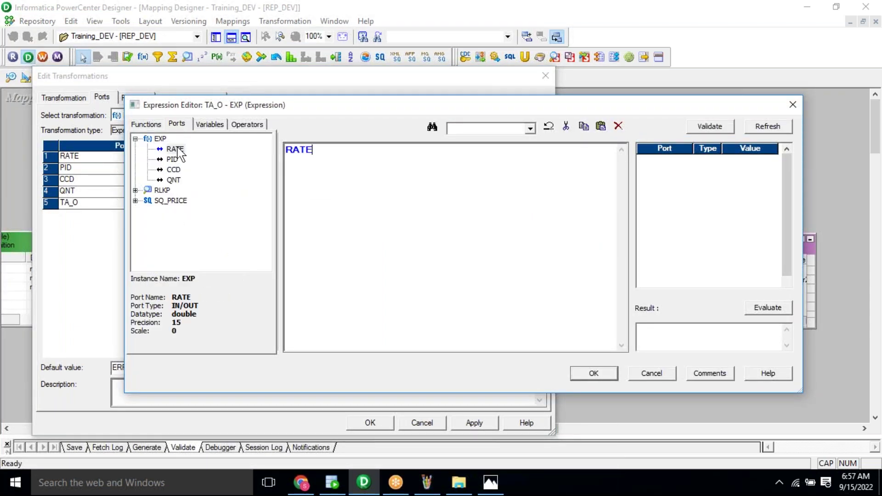
type("*")
double_click(173, 180)
key("ctrl+a")
left_click(369, 180)
left_click(706, 131)
left_click(512, 282)
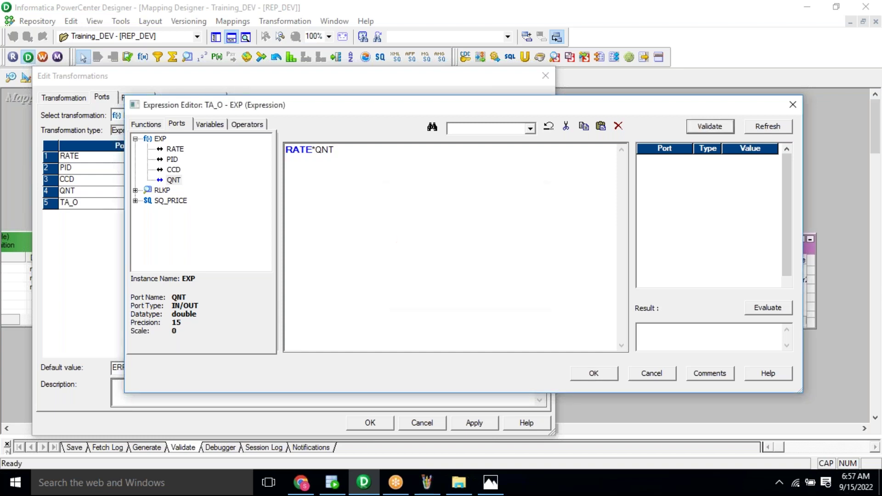
left_click(595, 376)
left_click(480, 425)
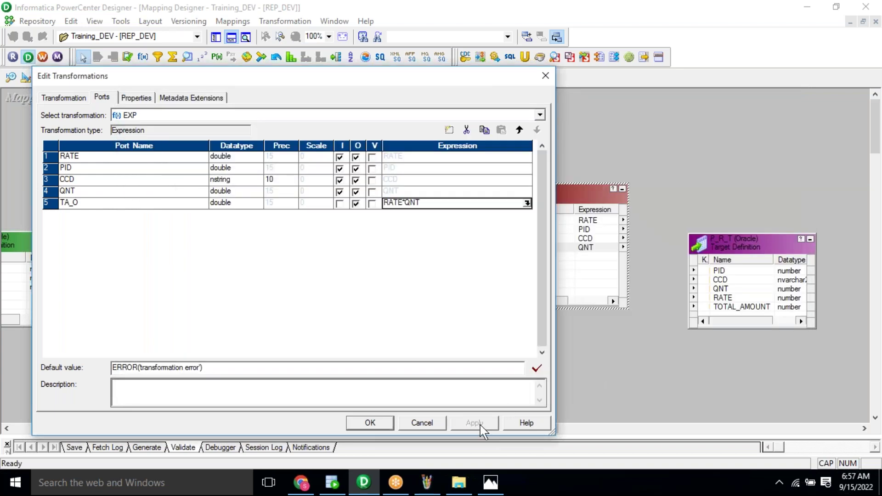
- Review the RATE and QNT ports against the TA_O formula and accept the EXP transformation edits
left_click(100, 157)
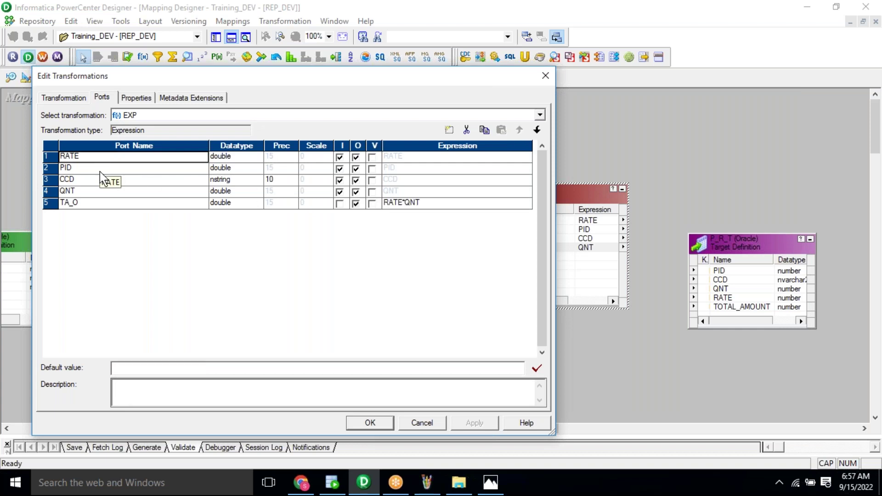
left_click(101, 193)
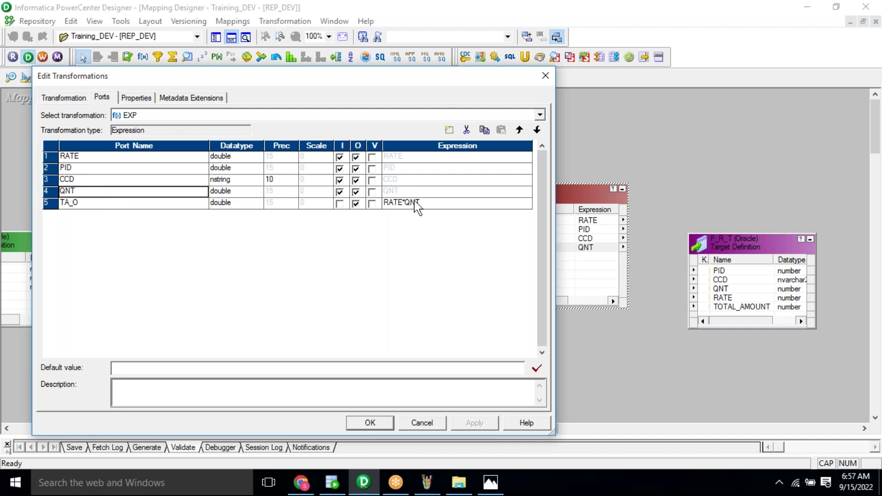
left_click(432, 205)
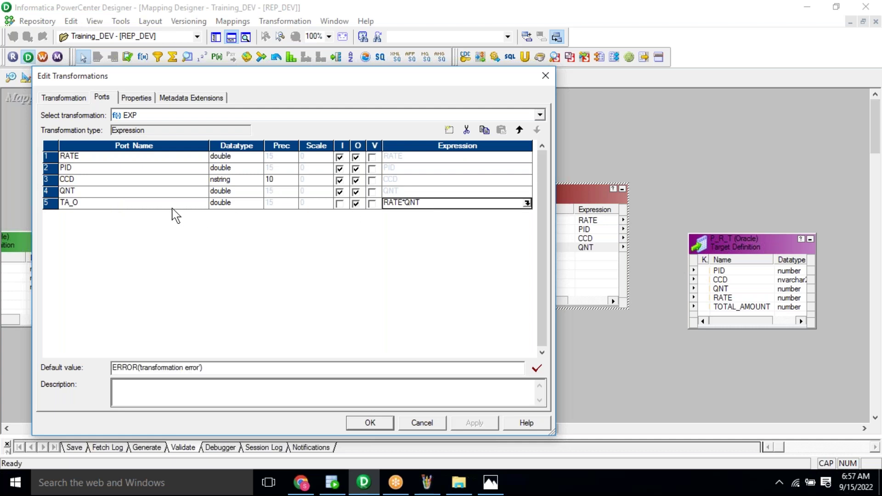
left_click(369, 428)
- Link the PID, CCD, QNT and RATE ports of EXP to the matching ports of target P_R_T
left_click(544, 230)
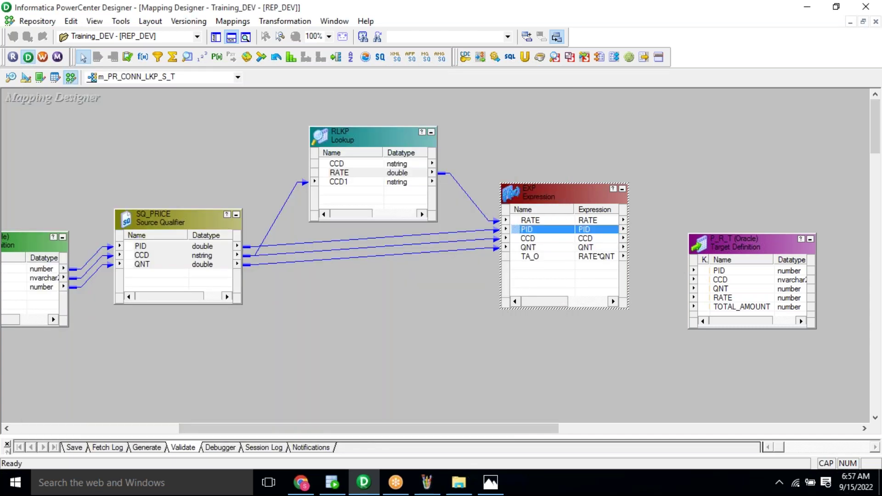
key("shift+Down")
key("shift+Down")
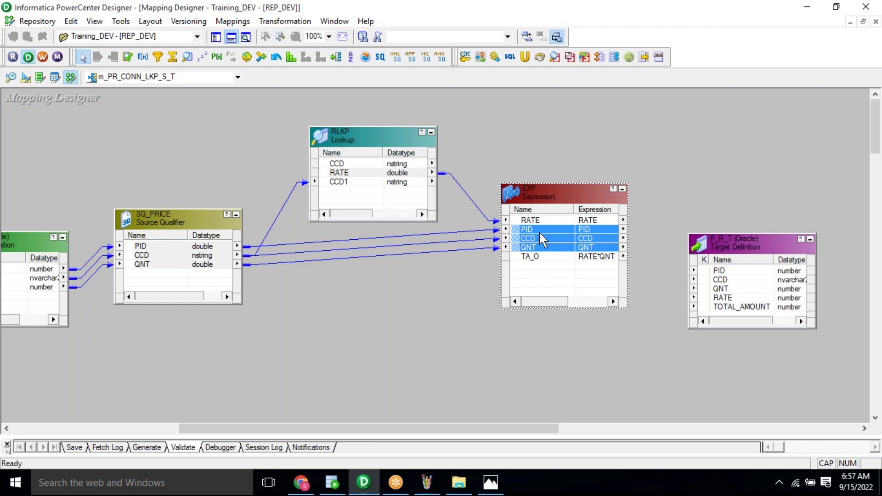
left_click_drag(526, 230, 720, 271)
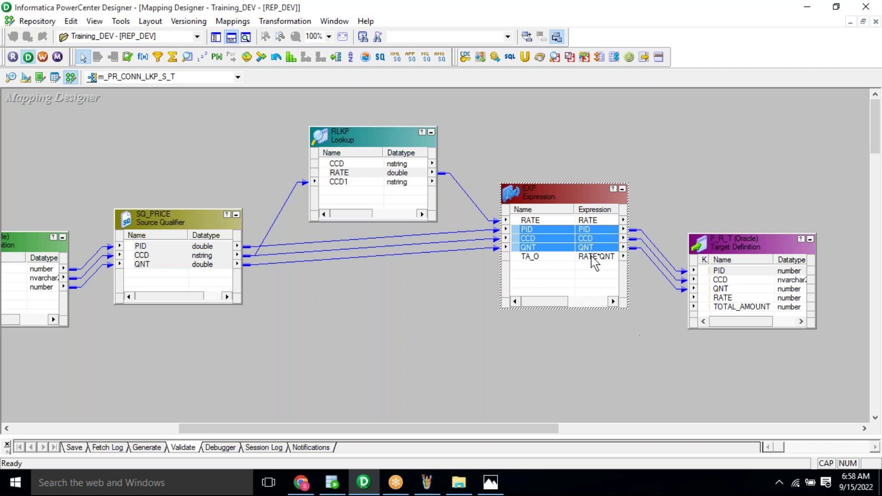
left_click_drag(550, 221, 719, 300)
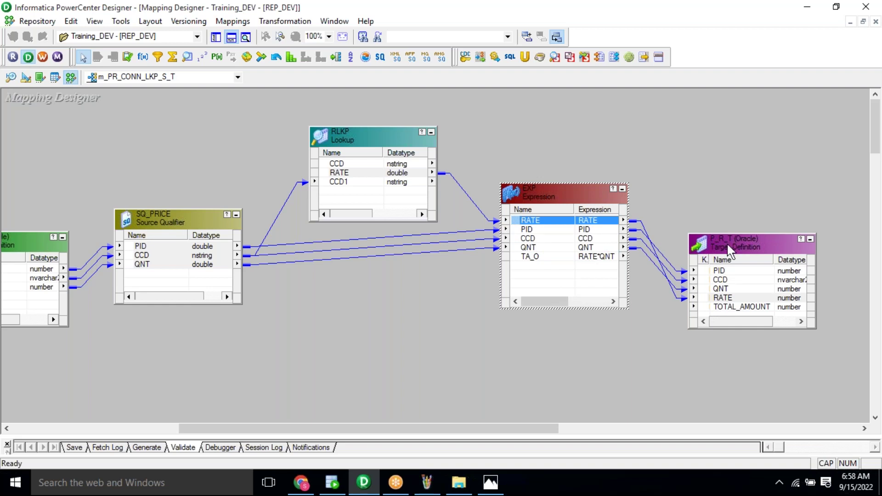
- Move the P_R_T target higher beside EXP and link TA_O to its TOTAL_AMOUNT port
left_click_drag(731, 252, 751, 194)
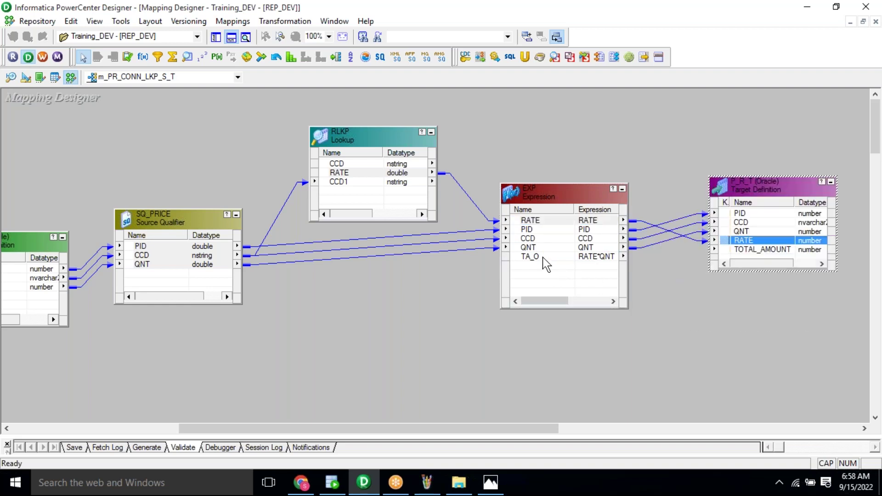
left_click(530, 257)
left_click_drag(530, 264, 753, 250)
left_click(686, 302)
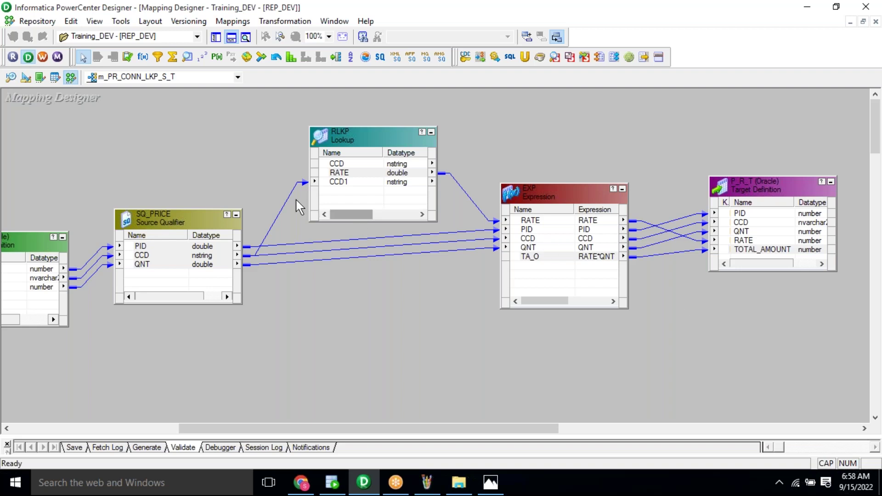
- Check the links into and out of RLKP and move the lookup slightly higher in the mapping
left_click(275, 219)
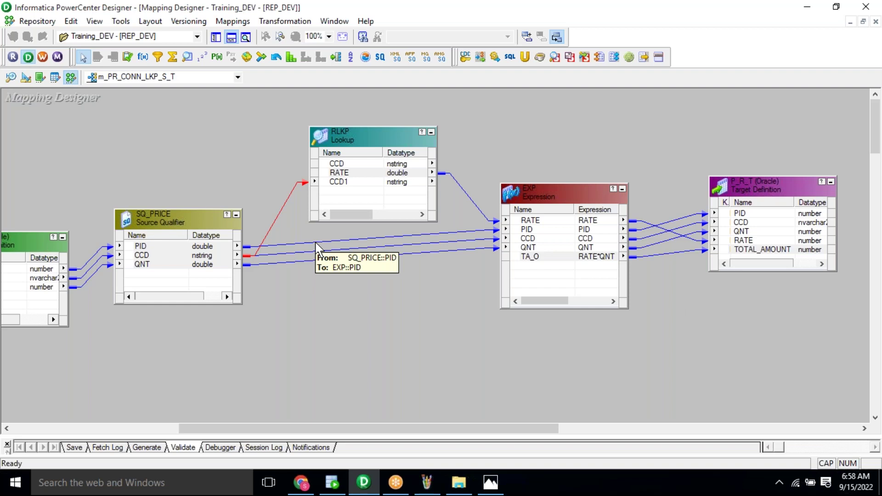
left_click(456, 180)
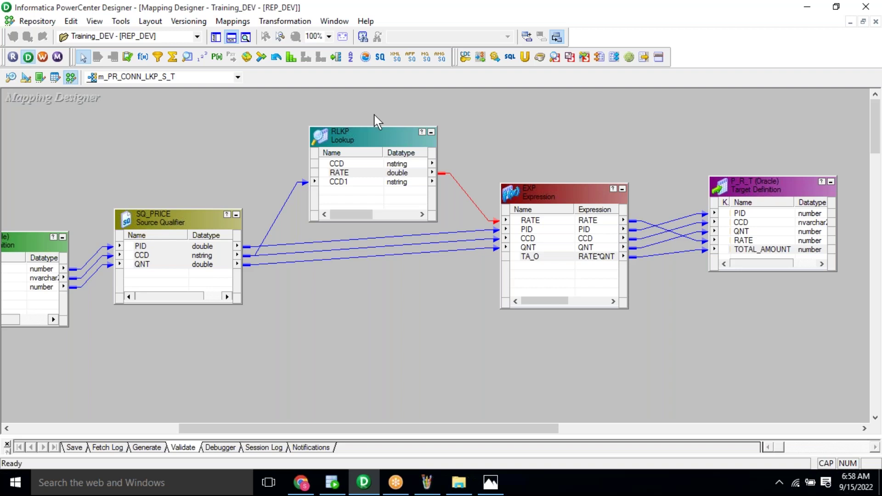
left_click_drag(348, 134, 335, 110)
left_click(392, 218)
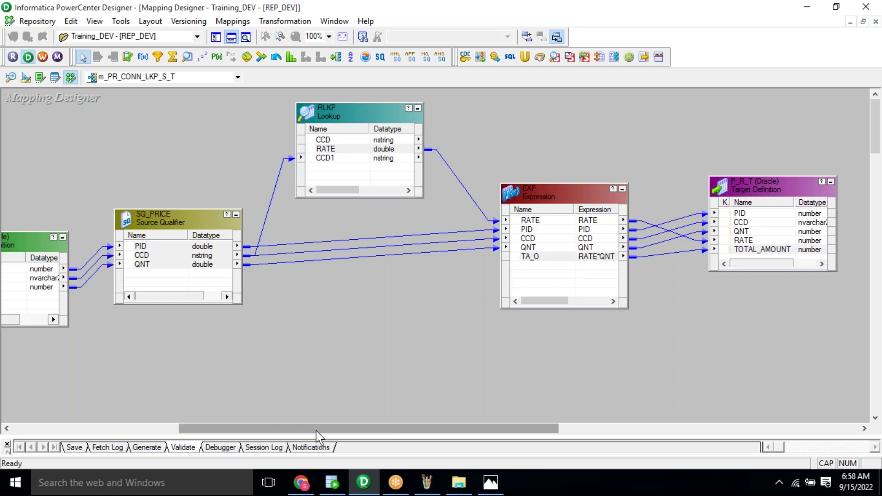
- Save the m_PR_CONN_LKP_S_T mapping to the repository
left_click_drag(316, 431, 366, 439)
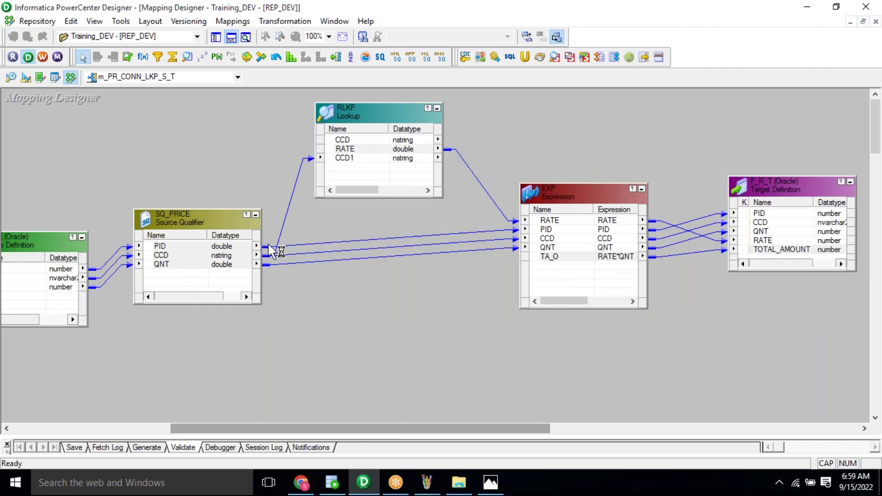
left_click(35, 22)
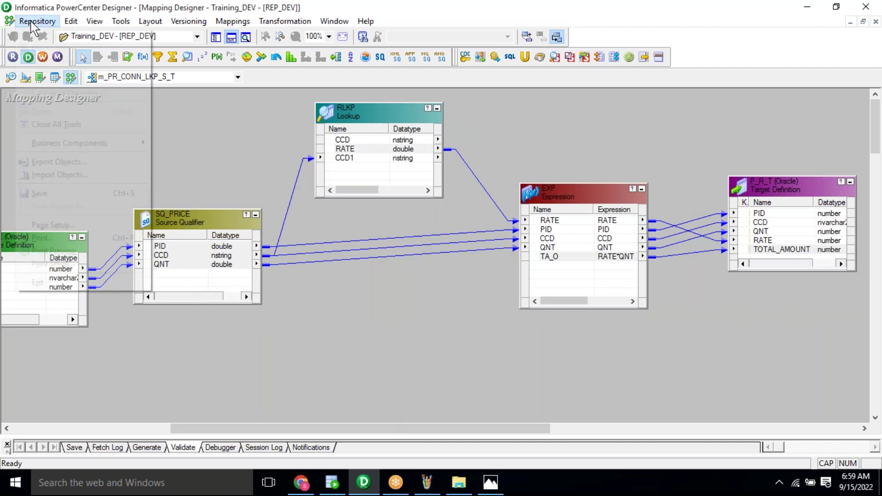
left_click(59, 199)
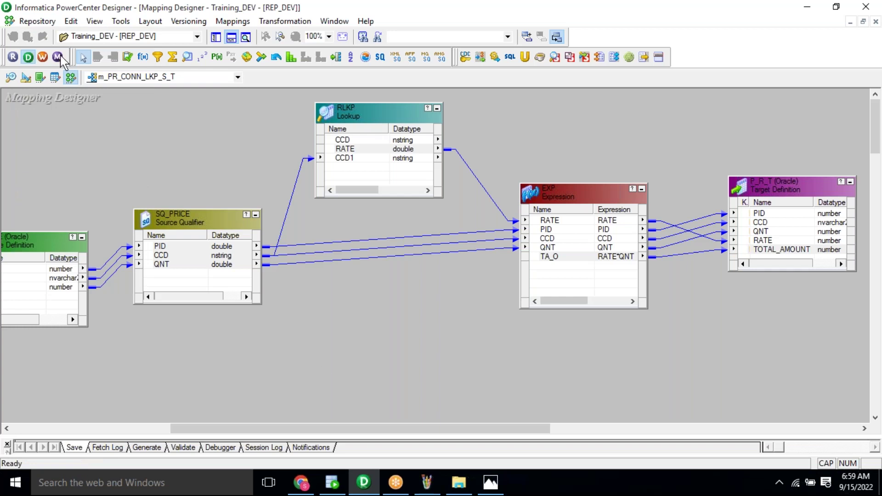
- Switch to Workflow Manager, maximize its window and clear the existing session from the Task Developer workspace
left_click(42, 57)
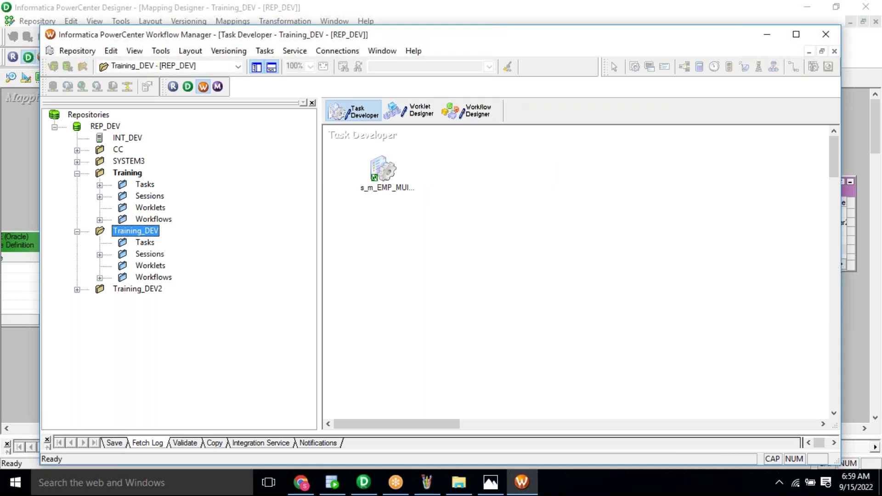
double_click(353, 35)
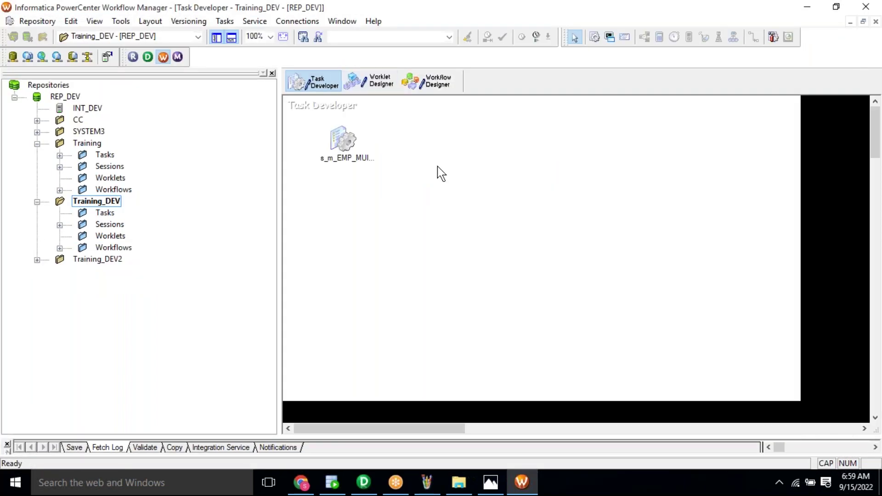
right_click(405, 142)
left_click(429, 162)
- Create a session task named s_m_PR_CONN_LKP_S_T associated with the mapping m_PR_CONN_LKP_S_T
left_click(224, 23)
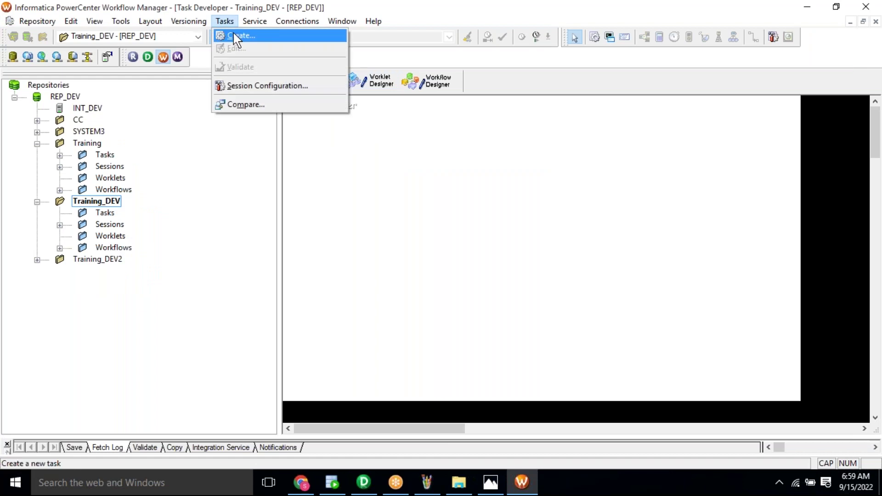
left_click(233, 32)
key("Caps_Lock")
type("s_m_PR_CONN_LKP_S_T")
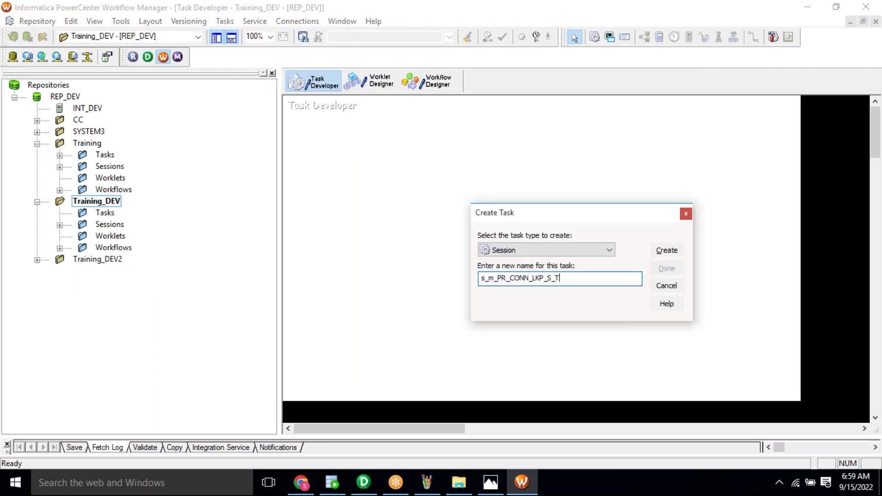
left_click(667, 250)
left_click_drag(662, 245, 669, 337)
left_click(475, 343)
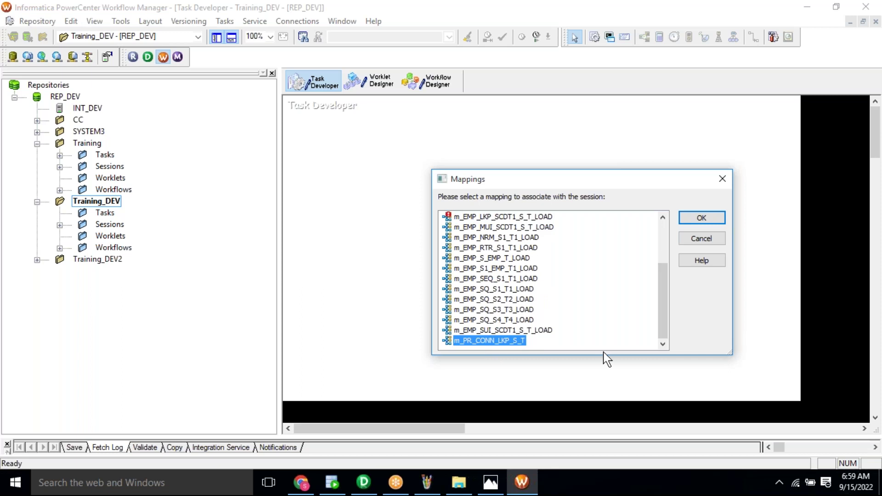
left_click(720, 221)
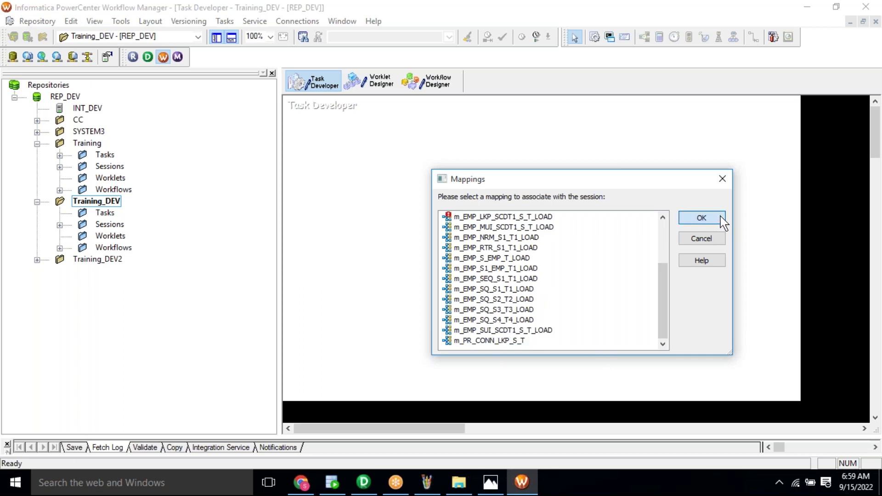
left_click(673, 270)
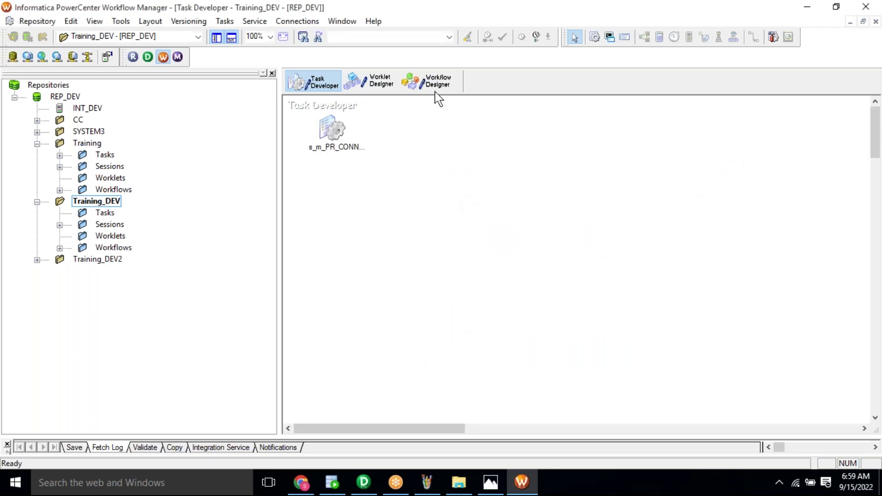
- Create a workflow named wf_m_PR_CONN_LKP_S_T in Workflow Designer with the INT_DEV integration service
left_click(426, 80)
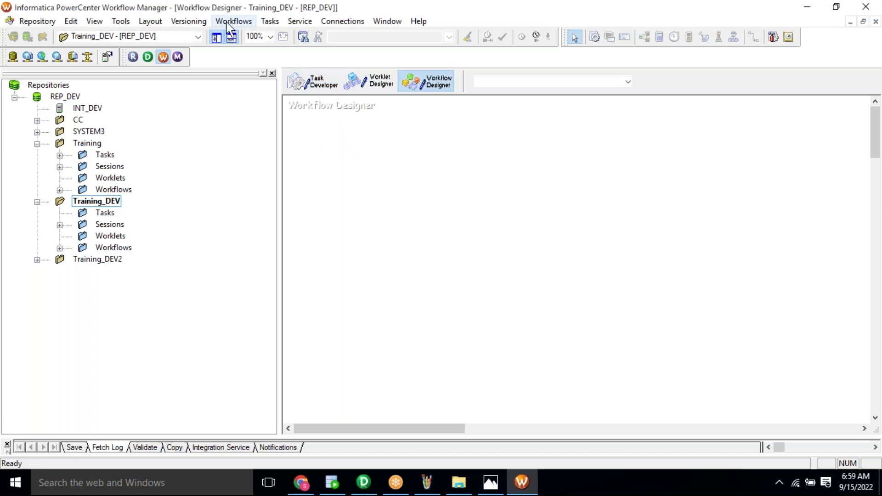
left_click(234, 21)
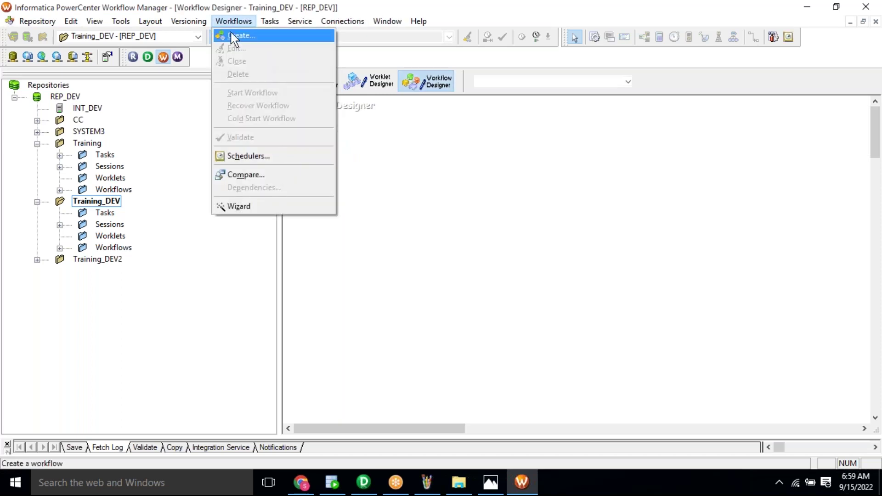
left_click(233, 36)
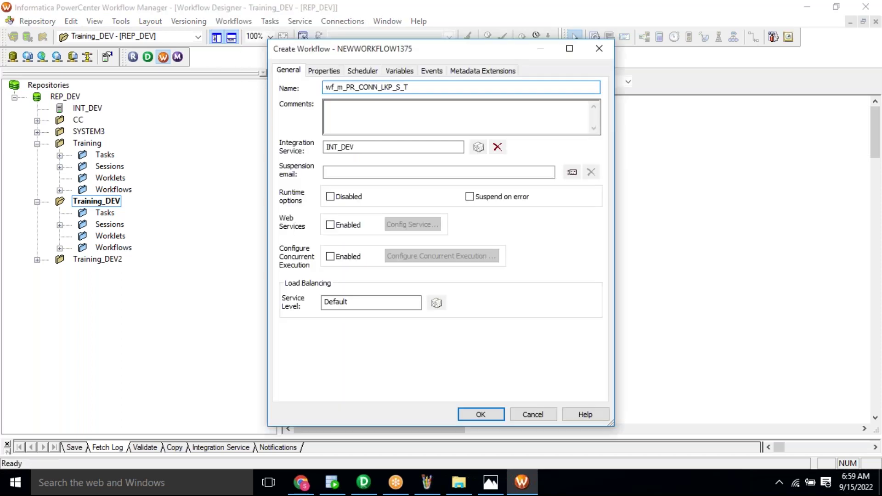
key("Return")
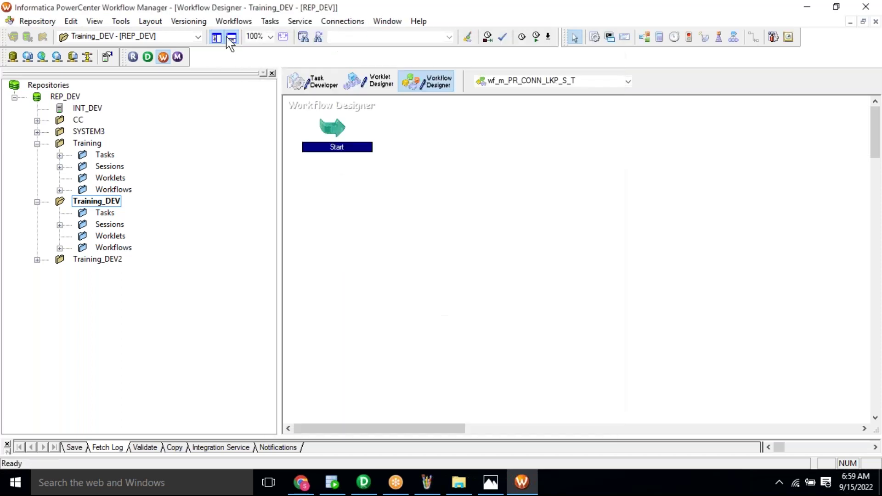
- Add the s_m_PR_CONN_LKP_S_T session from the Training_DEV sessions to the workflow, diagonally below the Start task
left_click(110, 225)
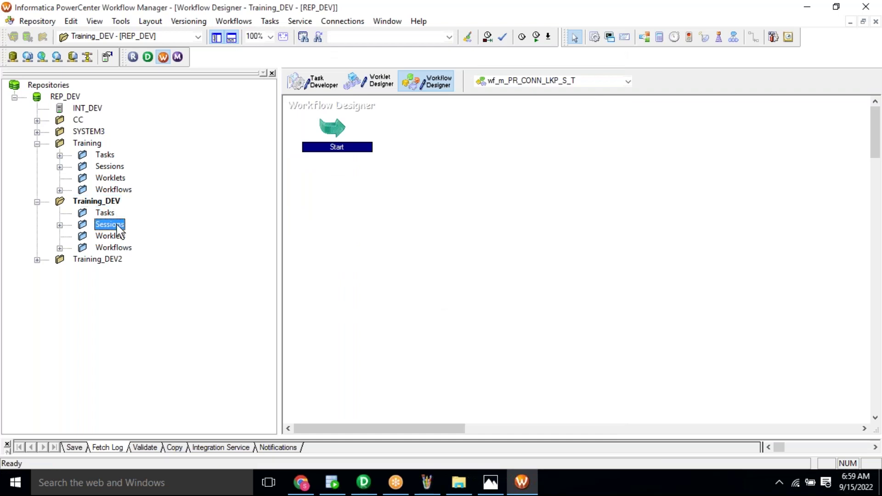
double_click(111, 224)
left_click_drag(170, 419, 512, 272)
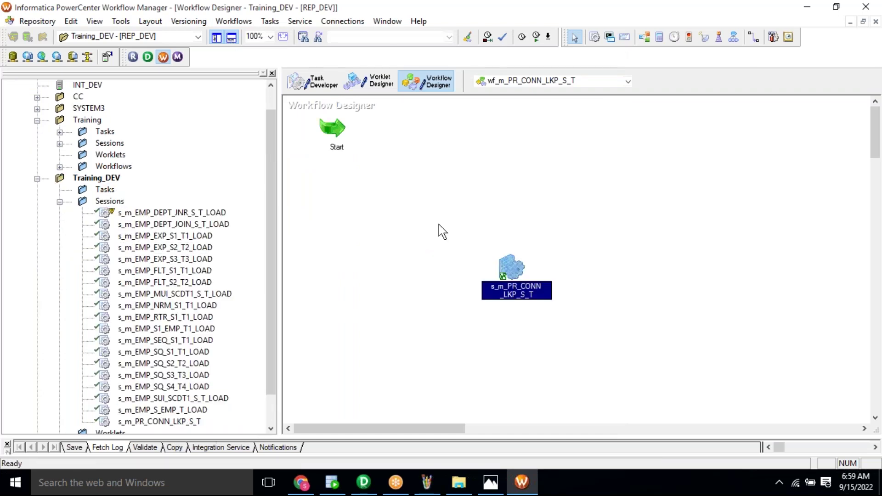
- Link the Start task to the s_m_PR_CONN_LKP_S_T session in the workflow
left_click(269, 22)
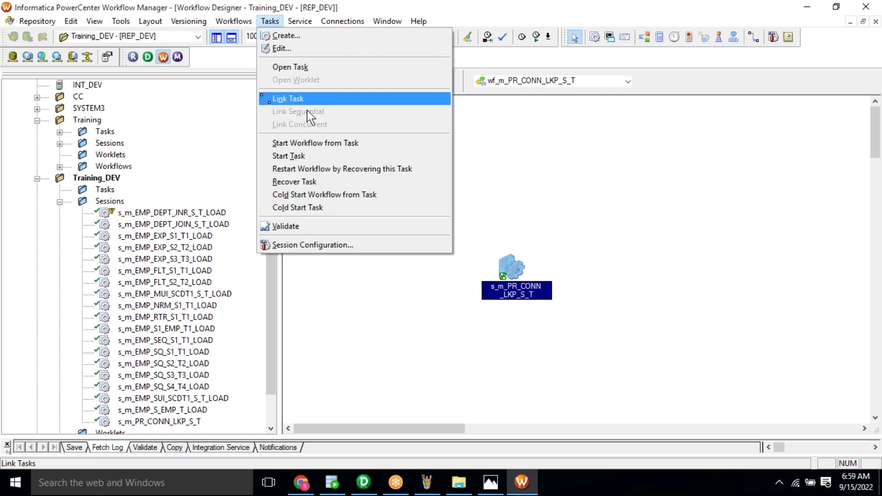
left_click(307, 99)
left_click_drag(333, 129, 511, 271)
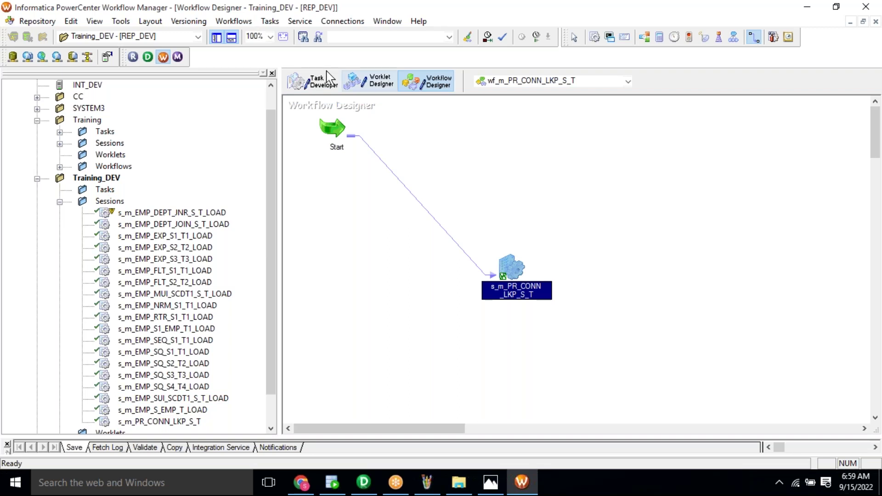
- Open the reusable session s_m_PR_CONN_LKP_S_T for editing in Task Developer and display its mapping connections
left_click(315, 84)
left_click(335, 127)
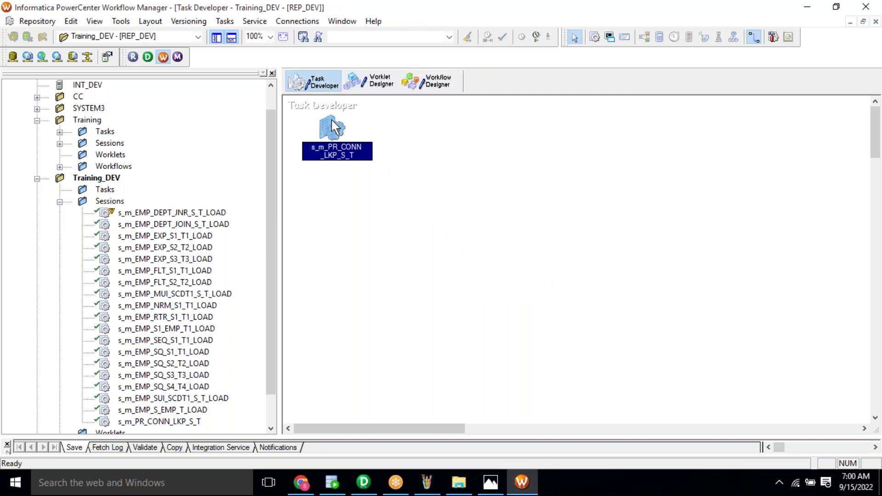
right_click(334, 127)
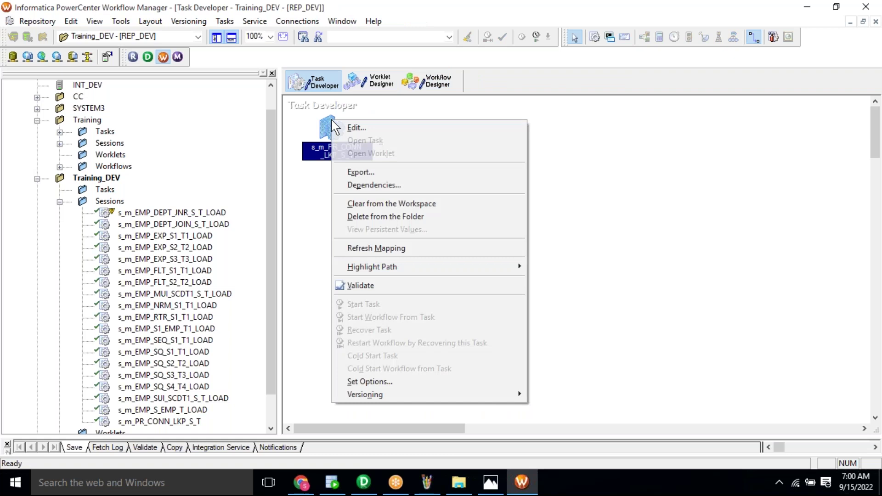
left_click(354, 129)
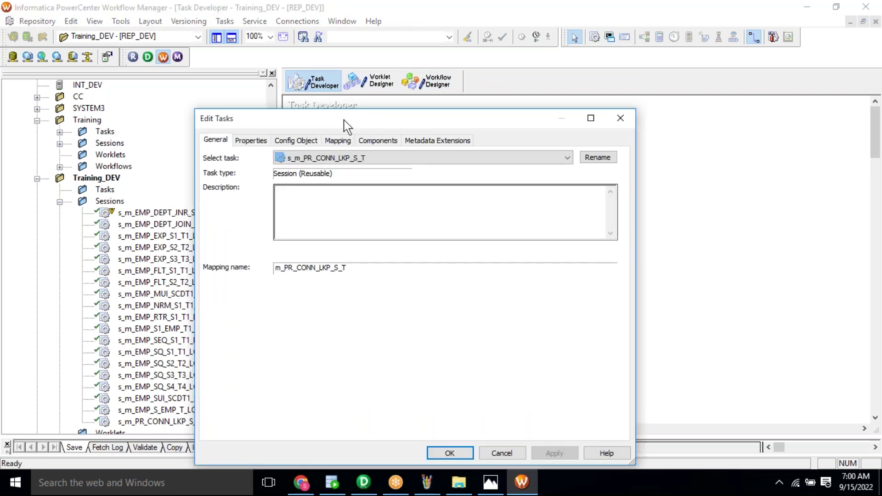
double_click(344, 119)
left_click(143, 26)
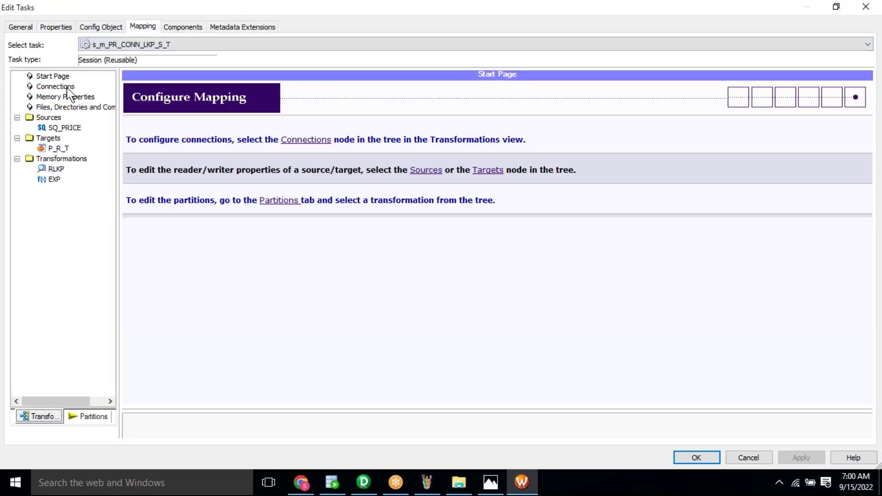
left_click(55, 86)
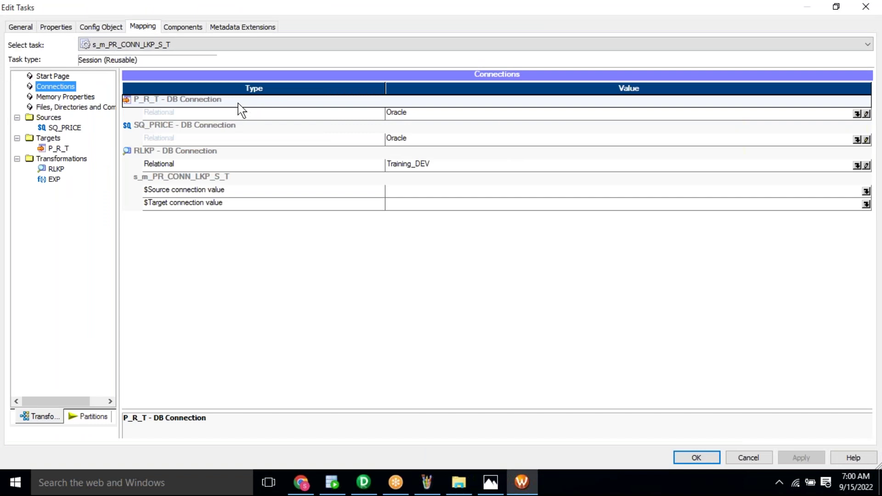
- Set the relational DB connection of the P_R_T target to Training_DEV
left_click(235, 102)
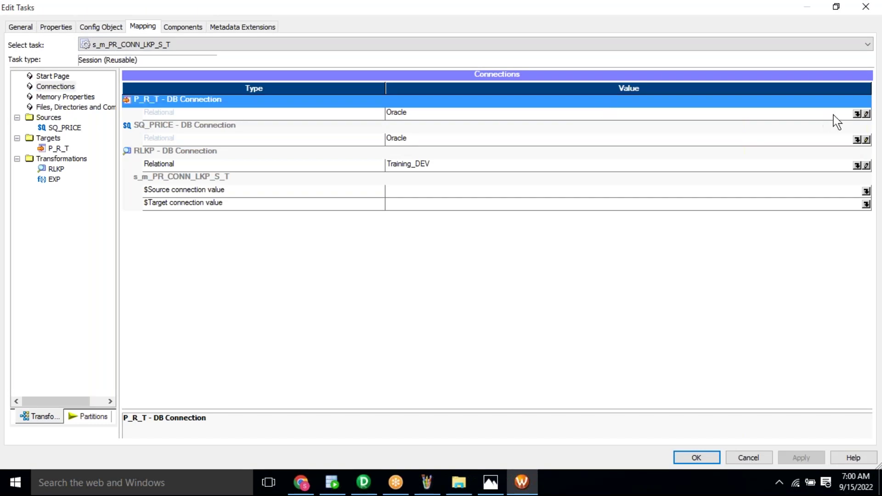
left_click(856, 116)
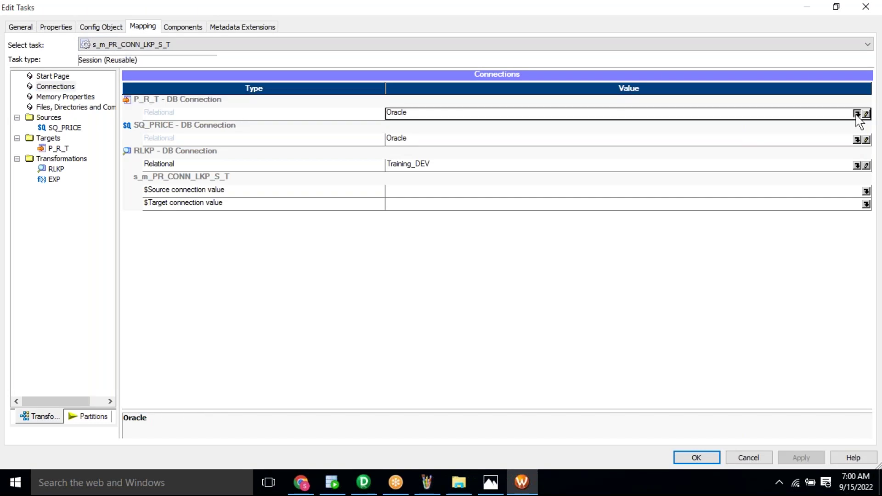
left_click(856, 115)
left_click(385, 267)
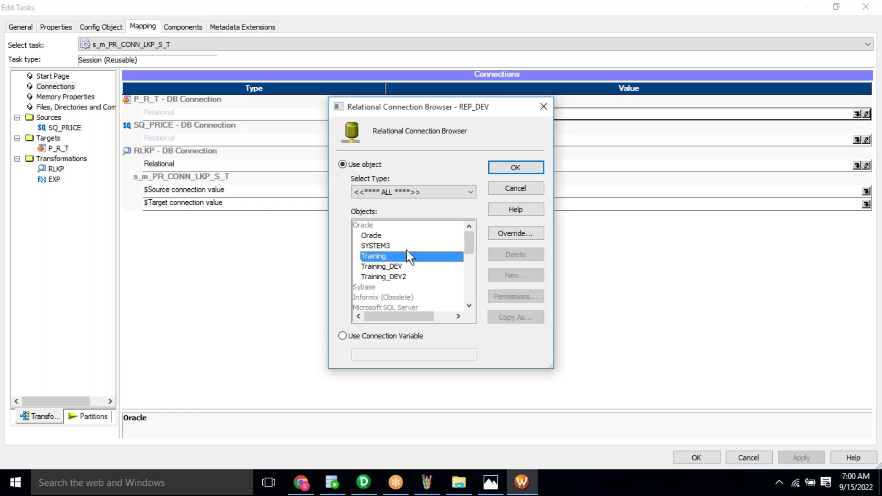
left_click(520, 169)
- Set the relational DB connection of the SQ_PRICE source qualifier to Training_DEV
left_click(856, 140)
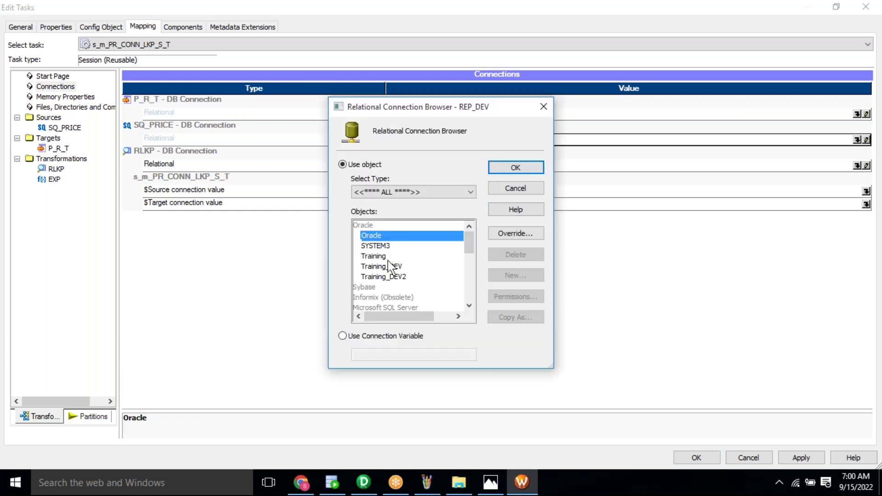
left_click(391, 267)
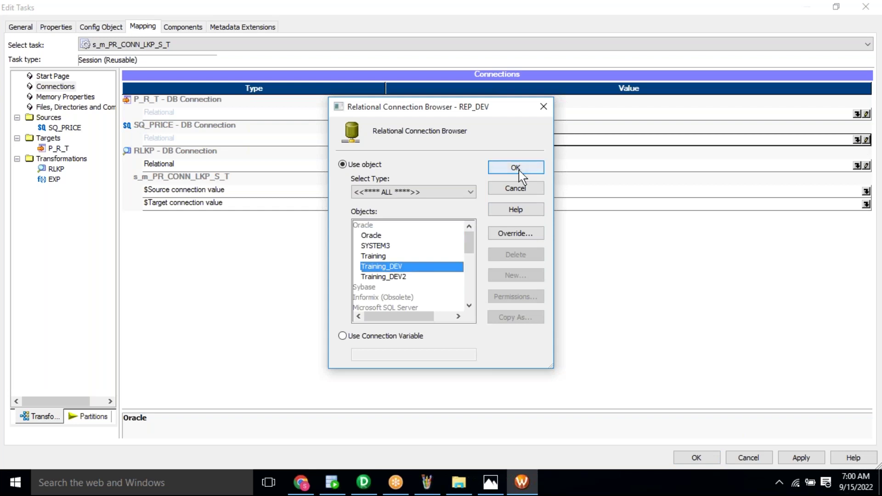
left_click(519, 170)
- Review the session's DB connections and choose Training_DEV as the relational connection for the RLKP lookup
left_click(277, 104)
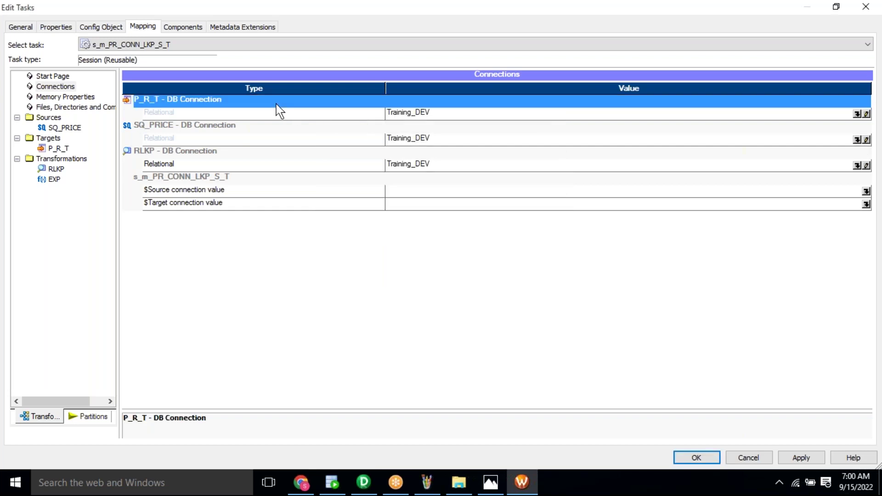
left_click(228, 129)
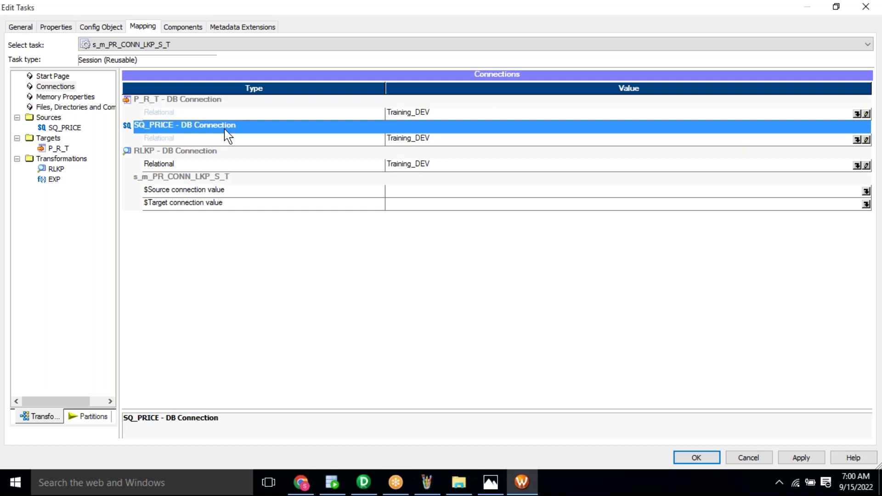
left_click(234, 153)
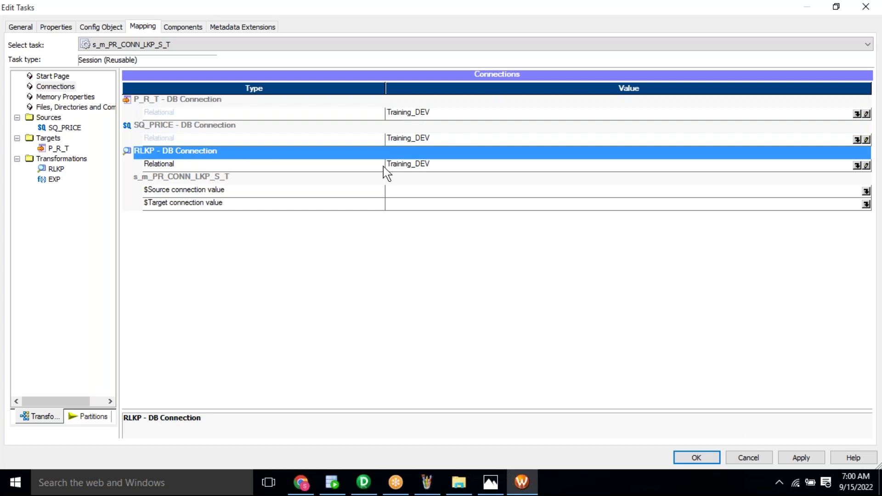
left_click(419, 170)
left_click(419, 170)
left_click_drag(439, 164, 353, 174)
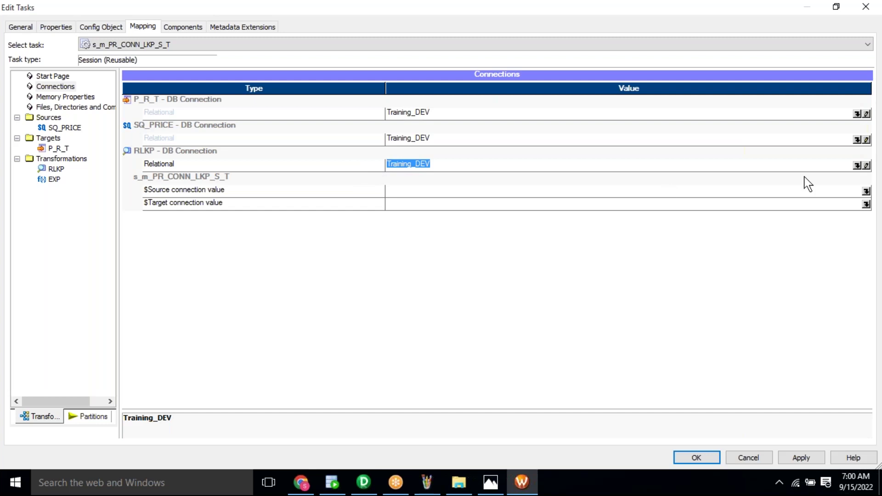
left_click(857, 166)
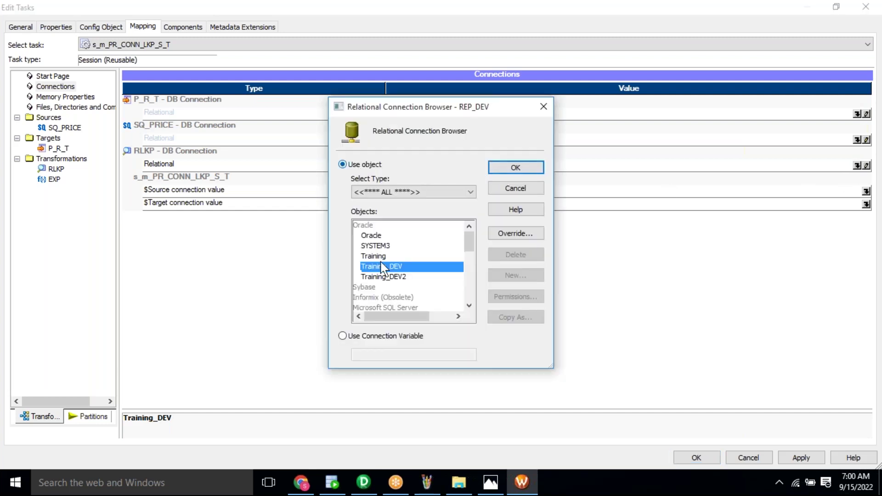
left_click(516, 168)
- Recheck the RLKP lookup connection, apply the session's connection settings and close the task editor
left_click(307, 157)
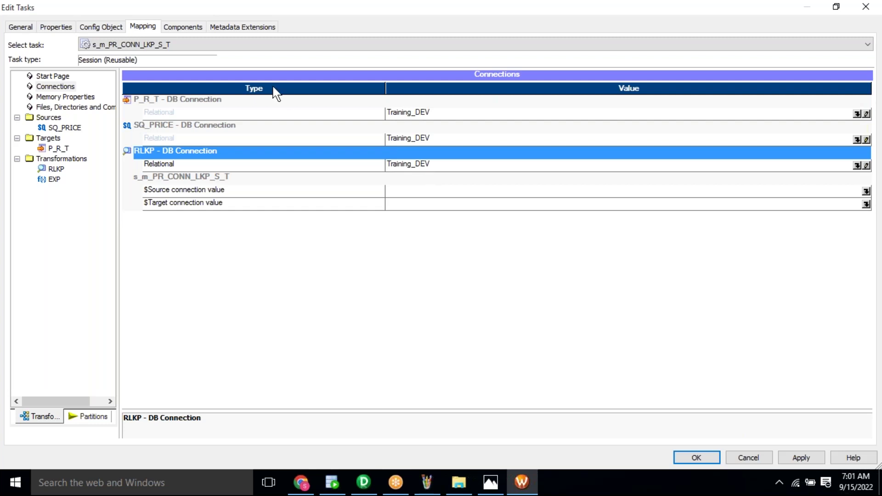
left_click(56, 87)
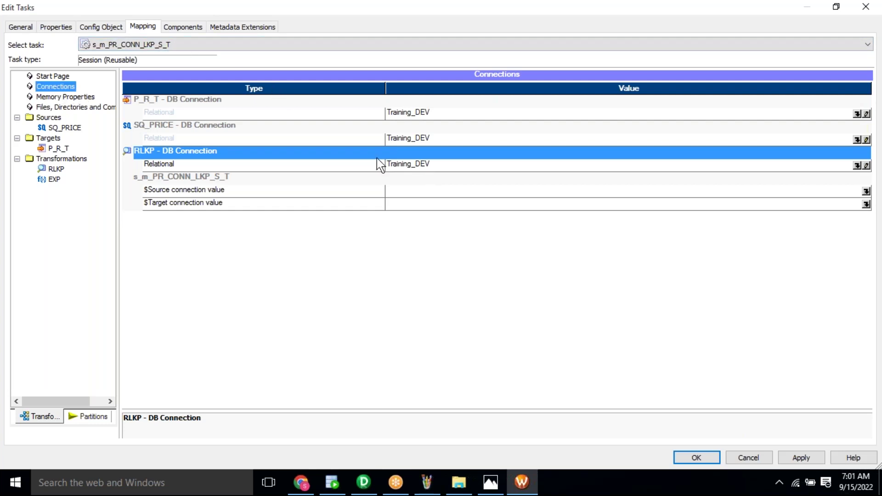
left_click(248, 159)
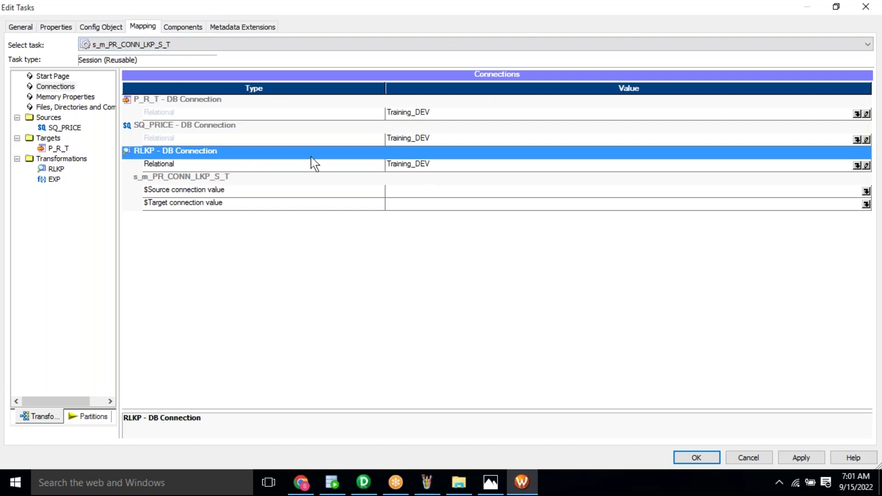
left_click(428, 169)
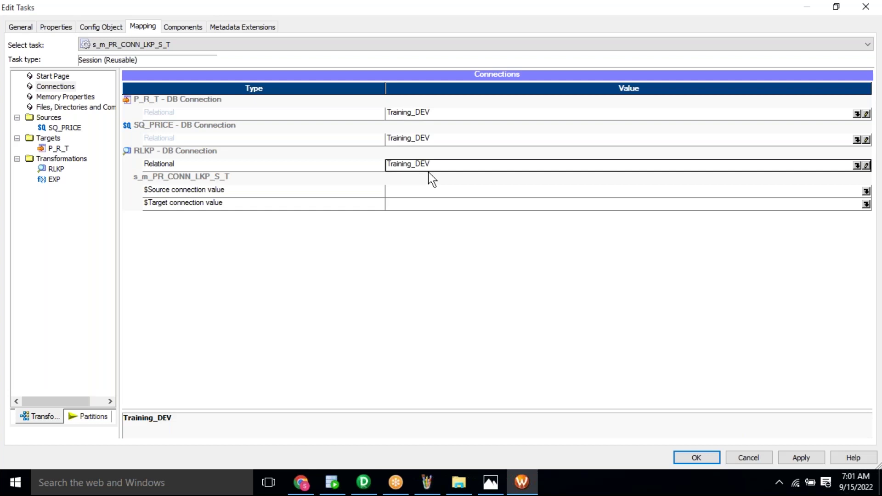
left_click(224, 156)
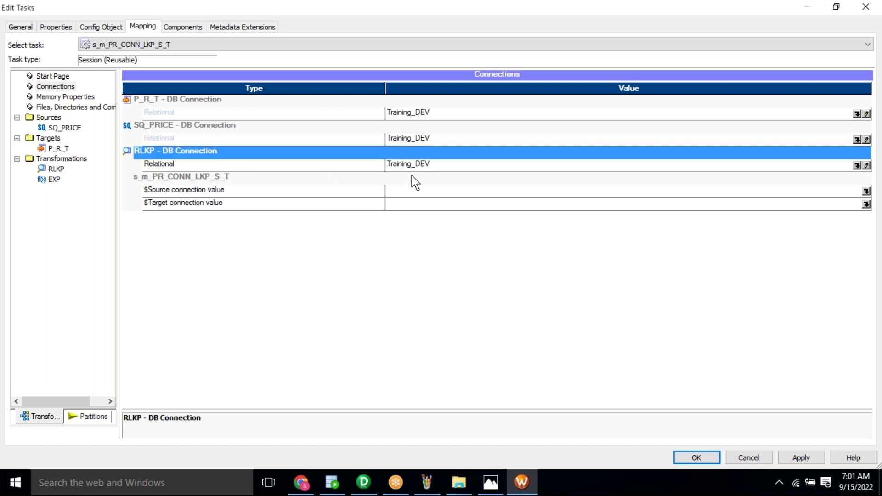
left_click(803, 457)
left_click(696, 457)
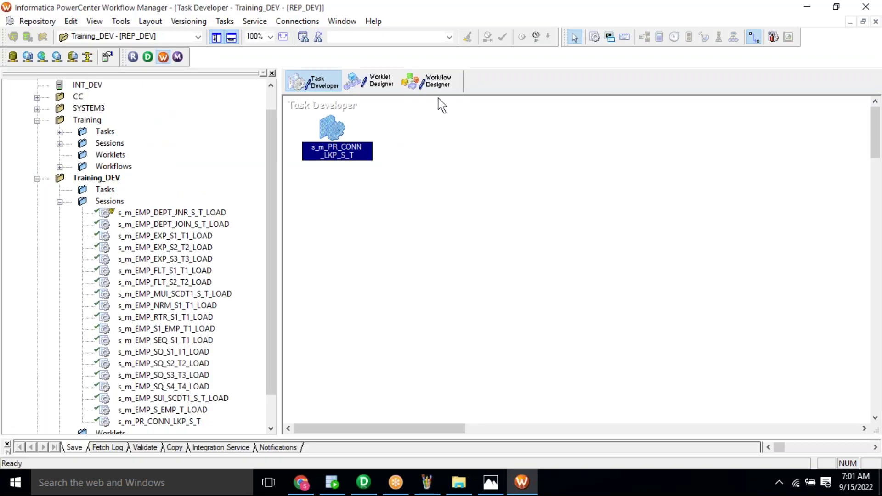
- Return to Workflow Designer and start the workflow wf_m_PR_CONN_LKP_S_T
left_click(437, 92)
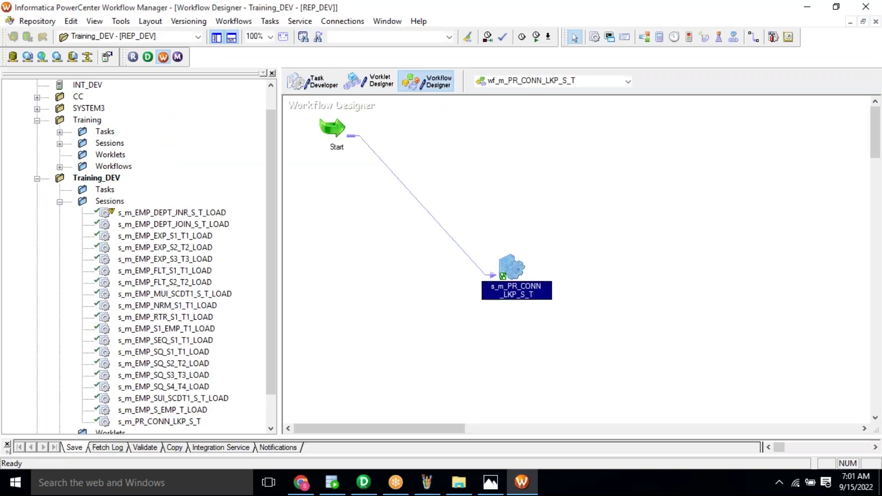
right_click(582, 170)
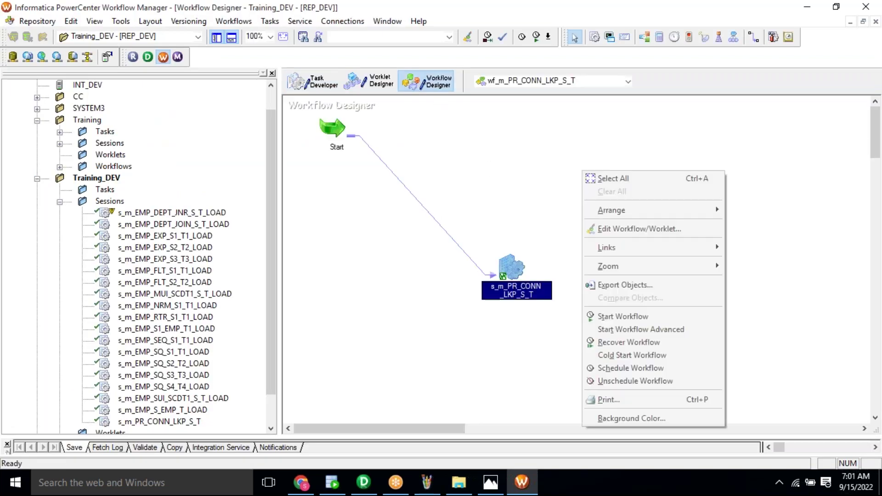
left_click(675, 317)
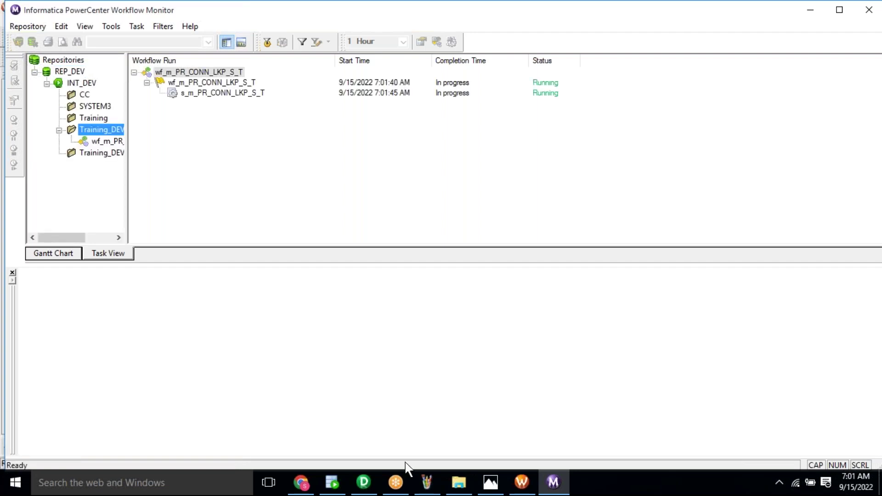
- Switch to the 19_C_UC_LKP diagram in Paint and draw a rectangle around the RATE table
left_click(334, 482)
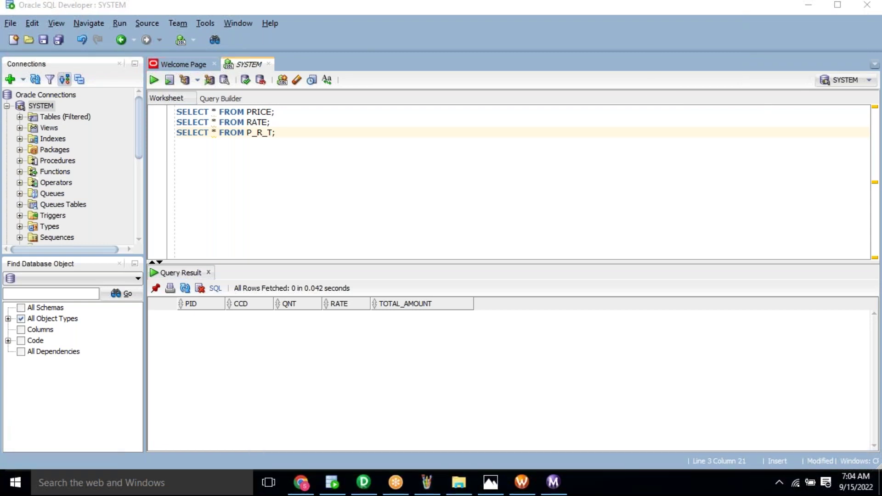
key("alt+Tab")
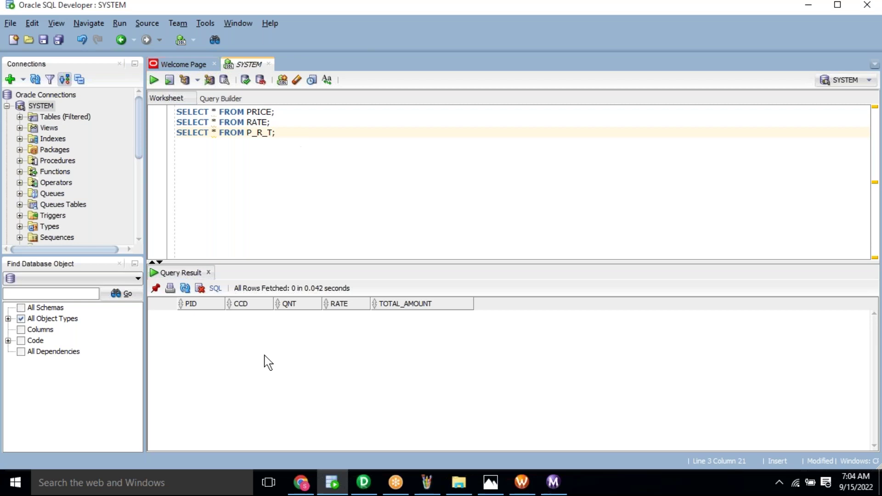
left_click(427, 482)
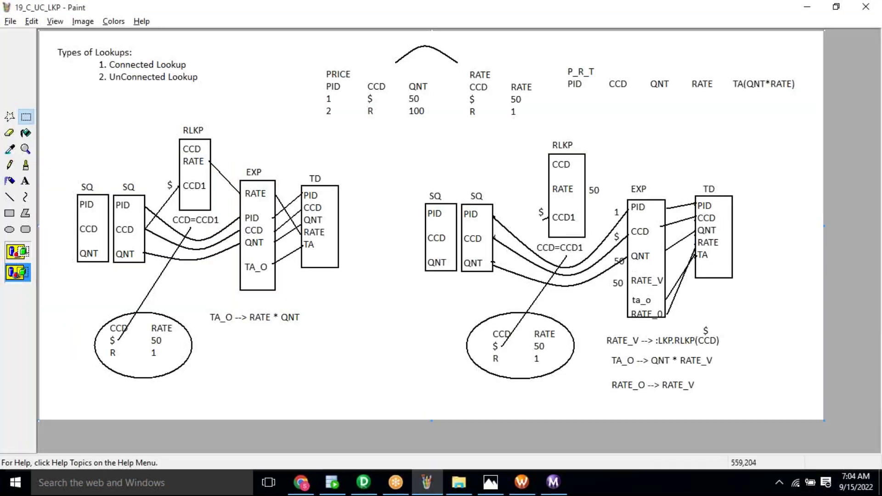
left_click(10, 213)
mouse_move(465, 57)
left_mouse_down()
mouse_move(555, 123)
mouse_move(536, 123)
left_mouse_up()
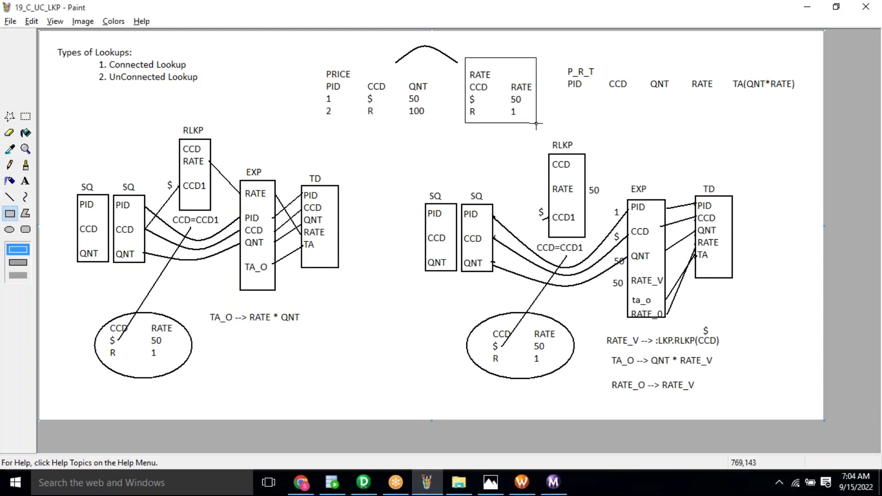
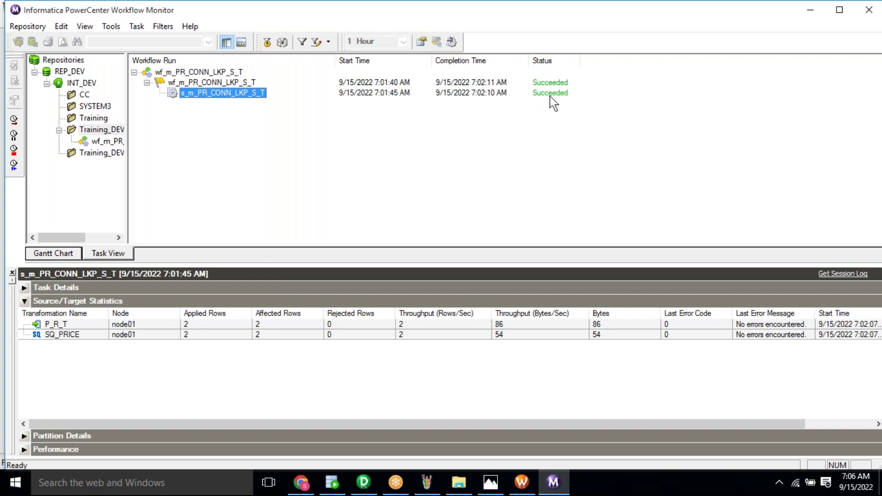
right_click(244, 99)
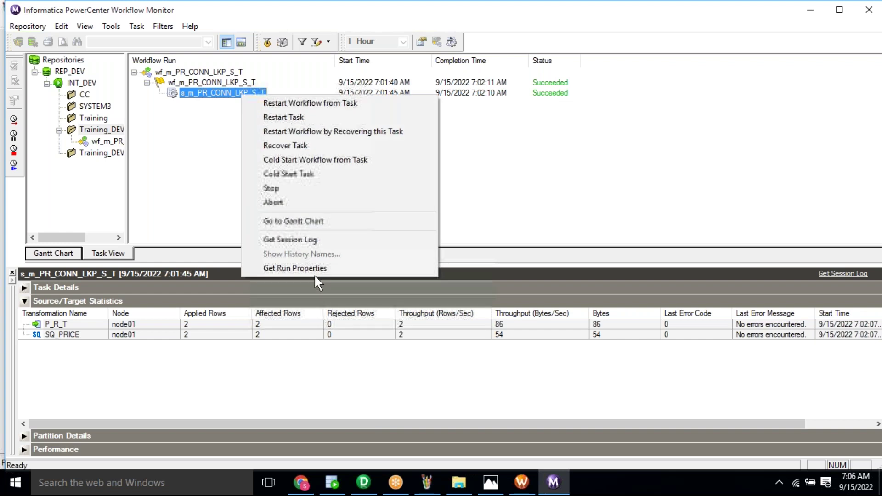
left_click(189, 236)
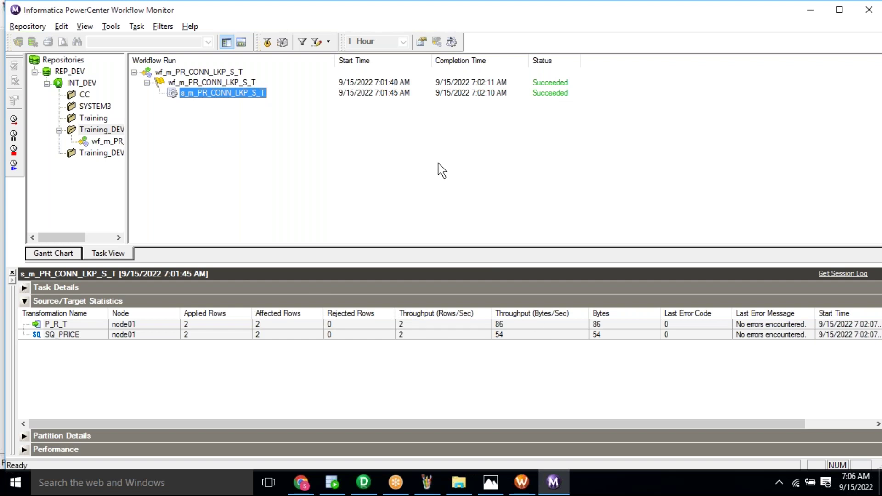
left_click(426, 482)
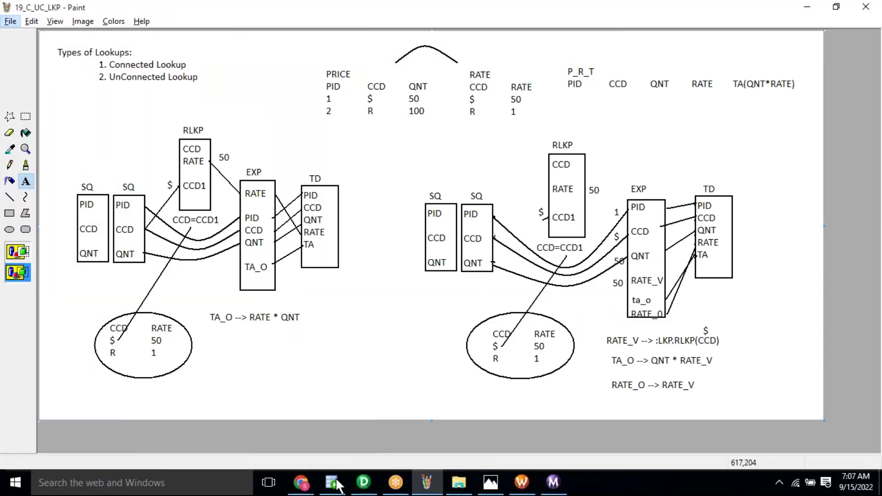
- Switch to Oracle SQL Developer, run SELECT * FROM P_R_T and select the PID, CCD and QNT values of both rows
key("alt+Tab")
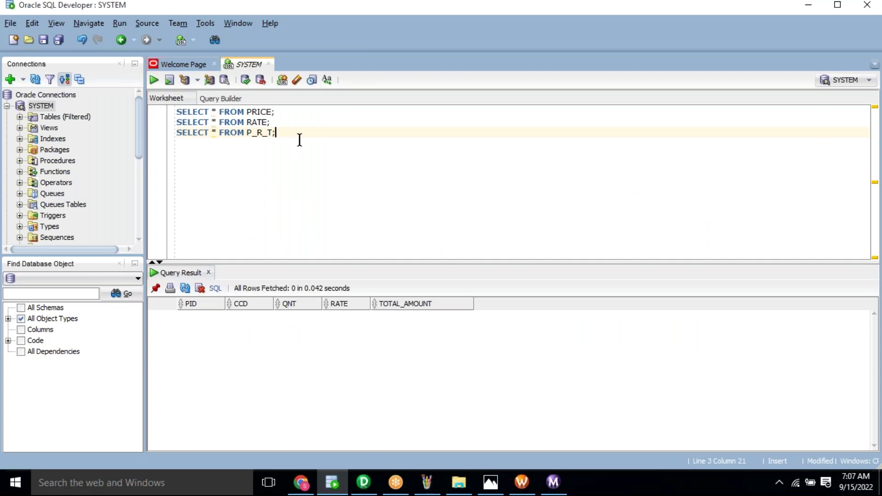
key("ctrl+Return")
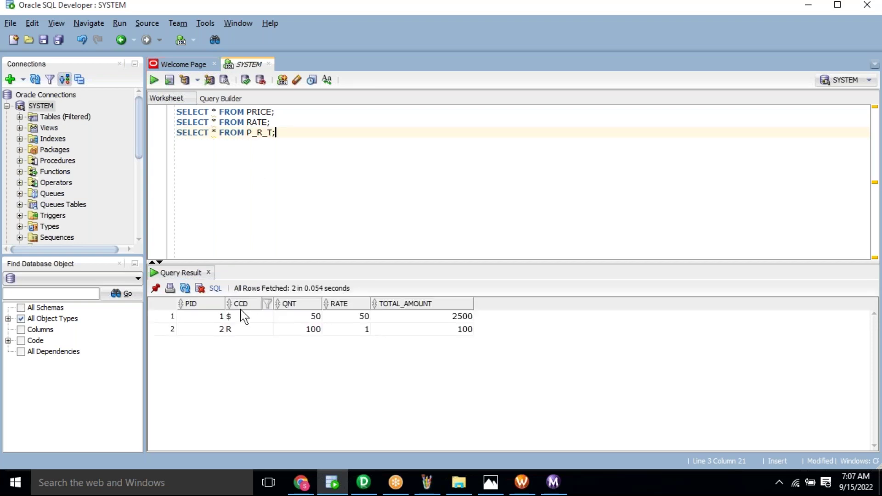
left_click_drag(196, 324, 307, 334)
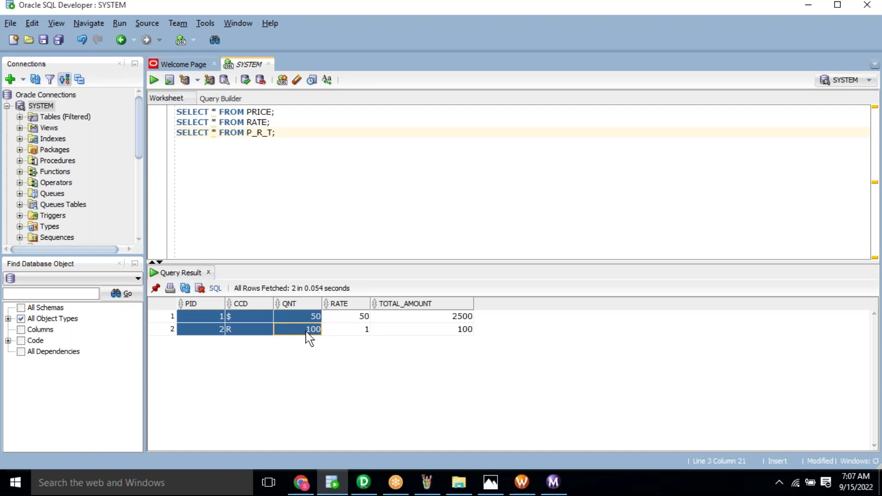
- Compare the QNT, RATE and TOTAL_AMOUNT values in the P_R_T query result by selecting their cells
left_click(347, 321)
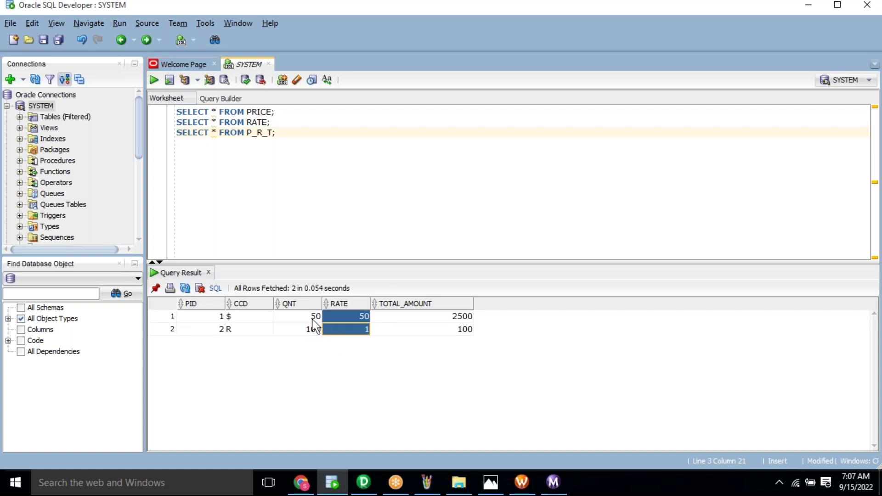
key("shift+Left")
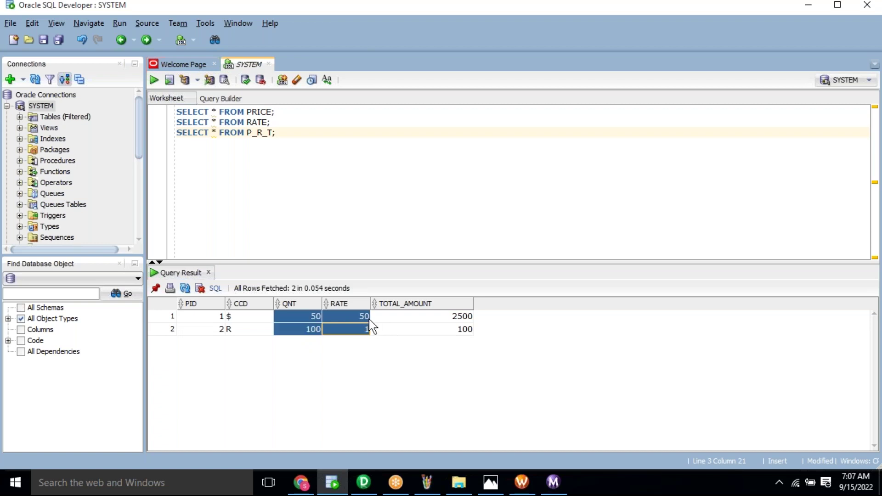
key("shift+Up")
left_click(463, 320)
left_click(311, 331)
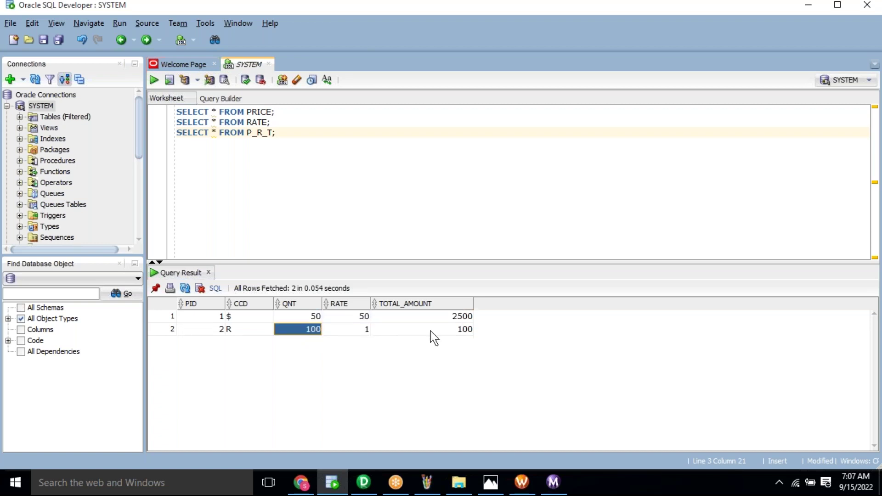
left_click(437, 330, "shift")
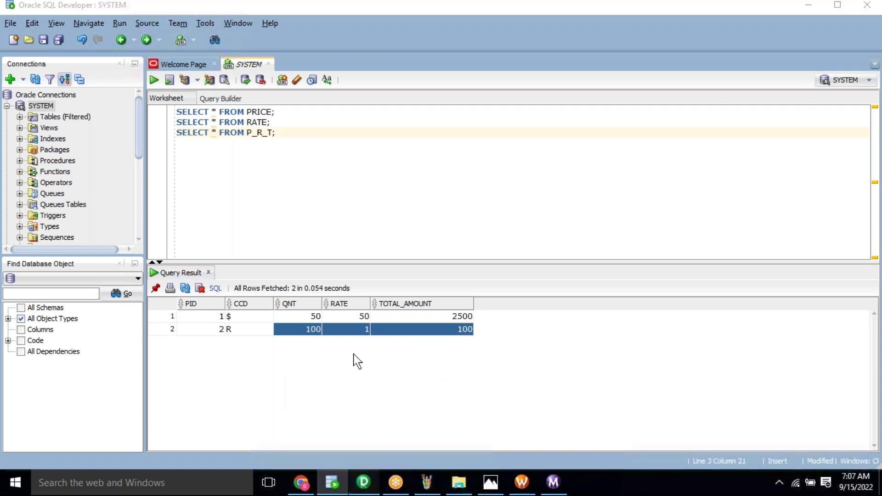
- Switch to Informatica PowerCenter Designer, show the repository navigator and look at the PRICE source in the Source Analyzer
key("alt+Tab")
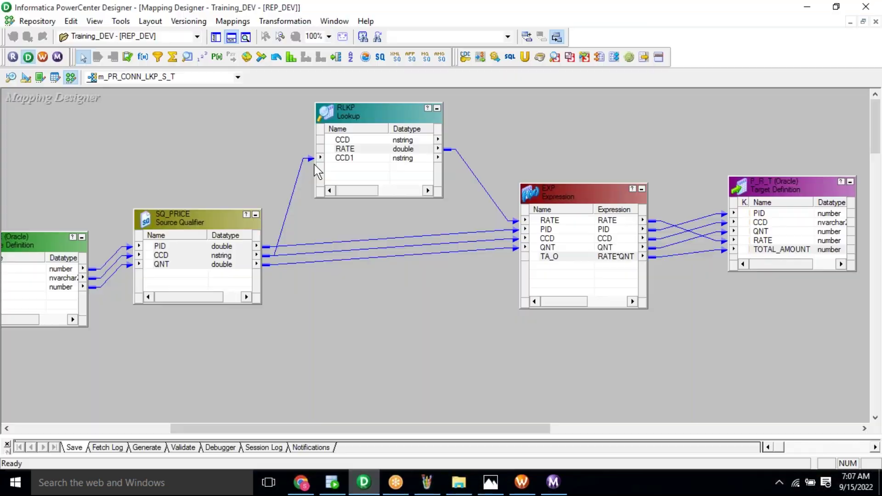
left_click(214, 39)
left_click(174, 78)
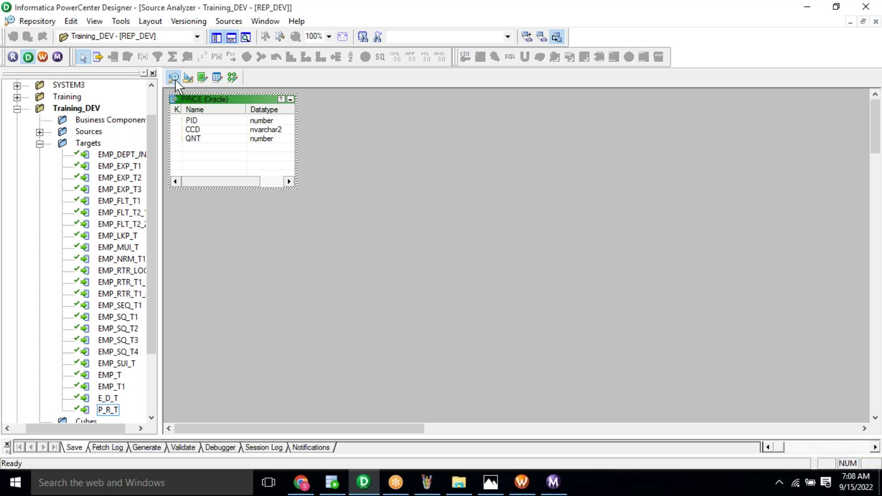
right_click(370, 171)
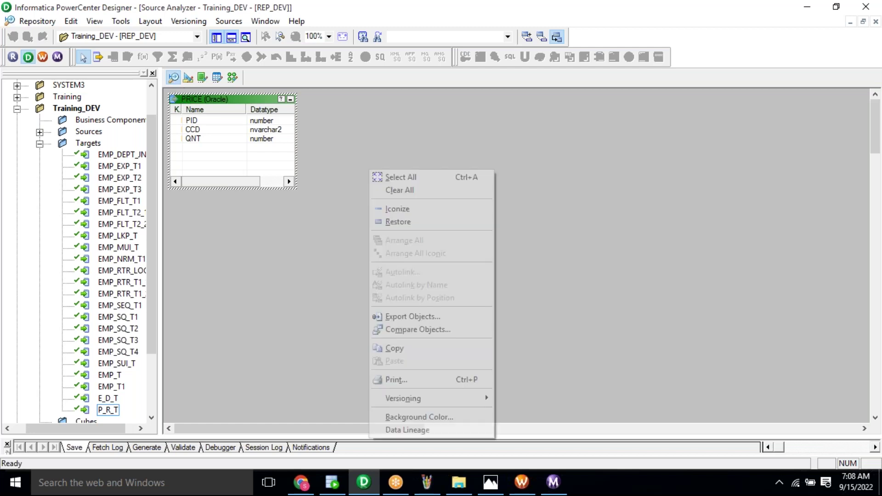
left_click(191, 80)
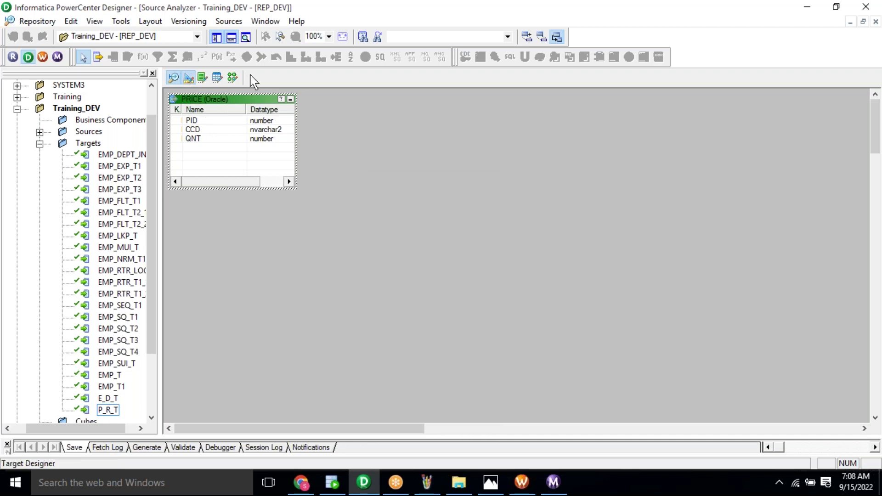
- Create a new mapping named m_PR_UN_CONN_LKP_S_T in the Mapping Designer
left_click(232, 77)
left_click(232, 22)
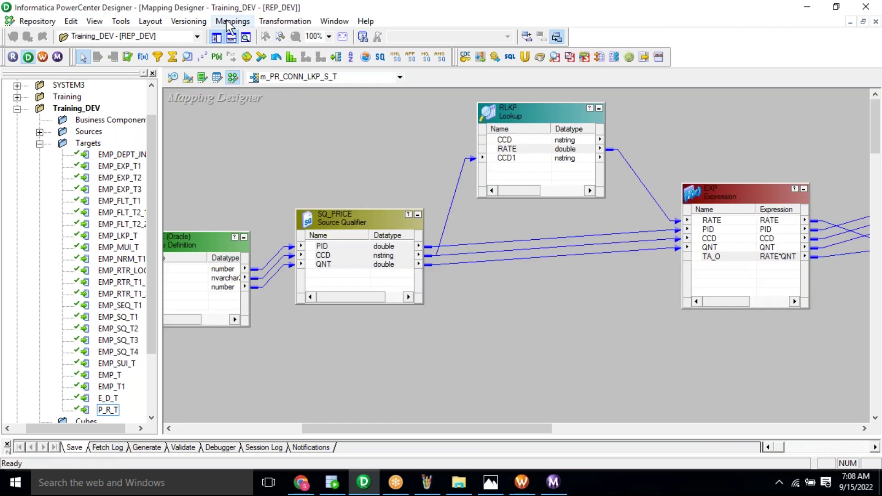
left_click(245, 36)
type("m_")
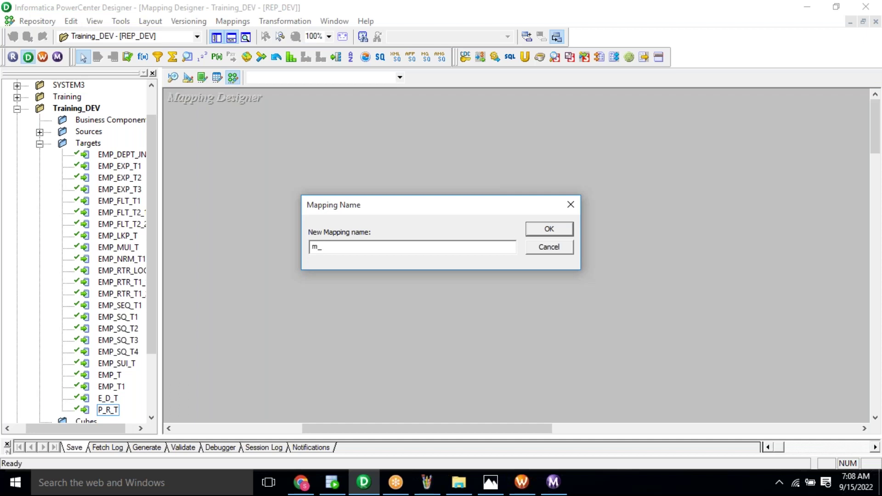
type("PR_UN_CONN_LKP_S_T")
double_click(365, 247)
left_click(555, 227)
key("Caps_Lock")
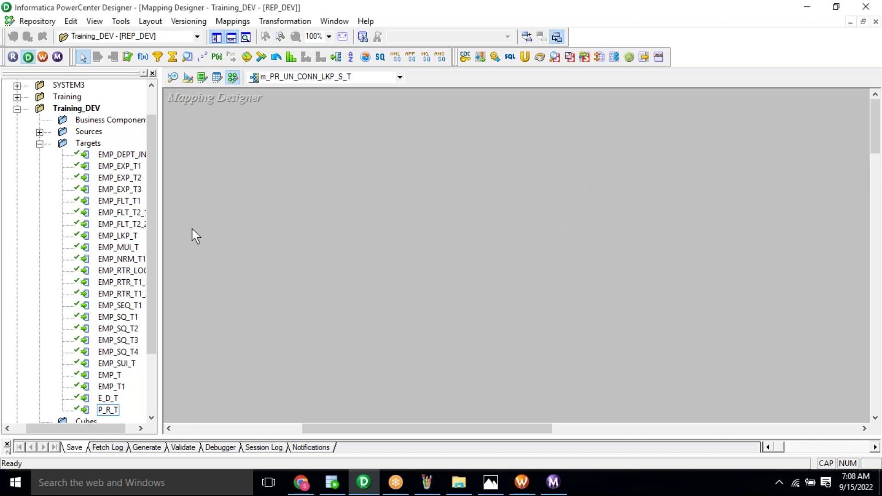
- Add the PRICE source and the P_R_T target from the Training_DEV folder to the mapping
left_click_drag(158, 233, 211, 230)
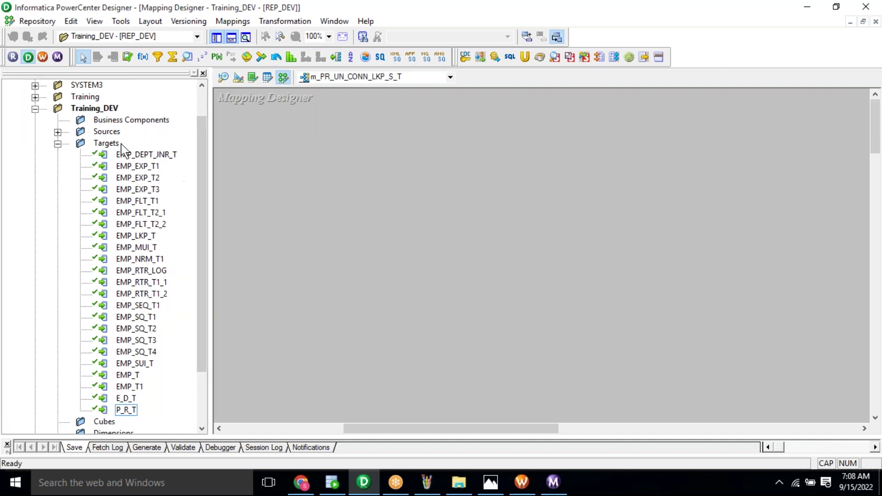
double_click(111, 134)
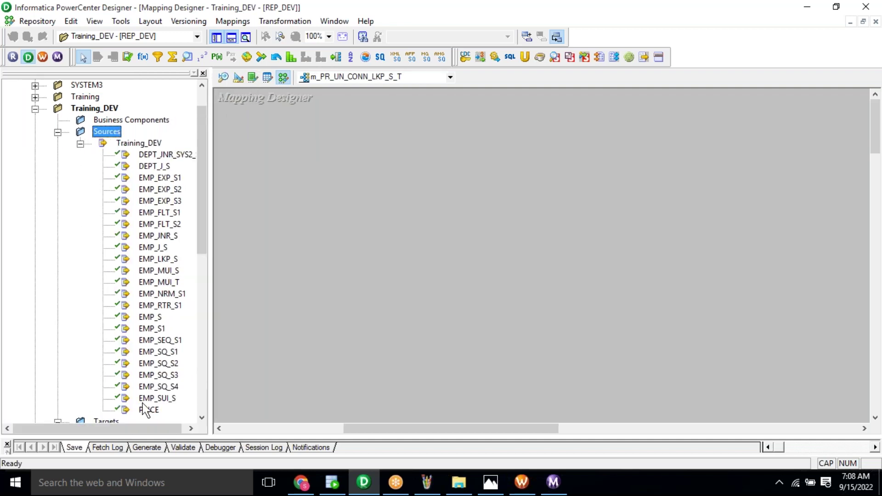
left_click_drag(142, 410, 199, 385)
left_click(125, 340)
left_click_drag(123, 342, 655, 178)
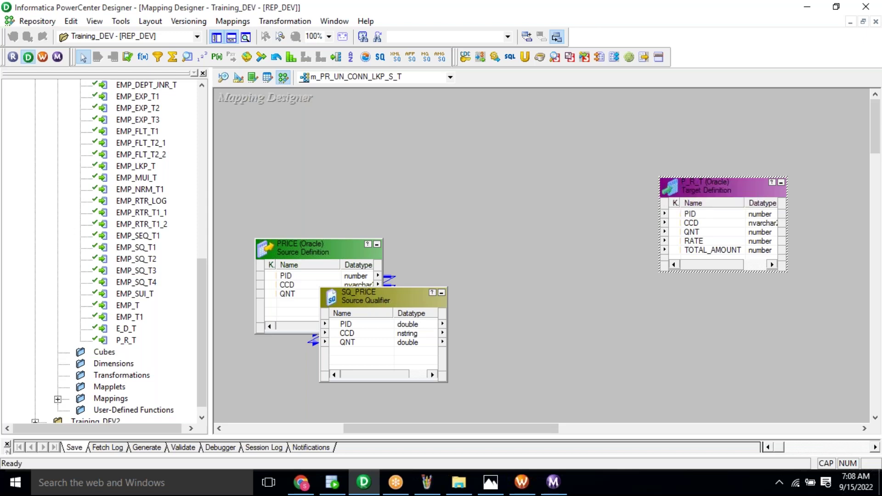
- Hide the repository navigator and spread out the mapping objects, with SQ_PRICE beside PRICE and P_R_T at the far end
left_click(216, 41)
left_click_drag(517, 219, 733, 201)
left_click_drag(140, 302, 246, 252)
- Create a Lookup transformation named RLKP in the mapping
left_click(275, 24)
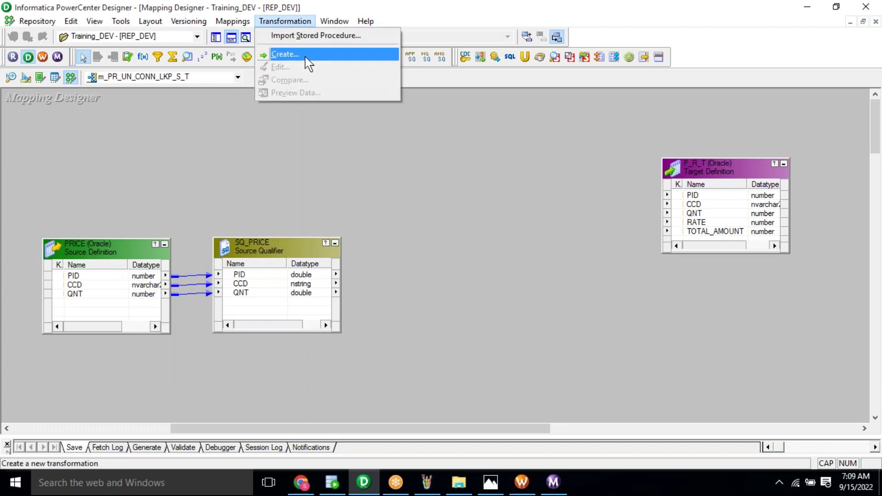
left_click(305, 57)
key("l")
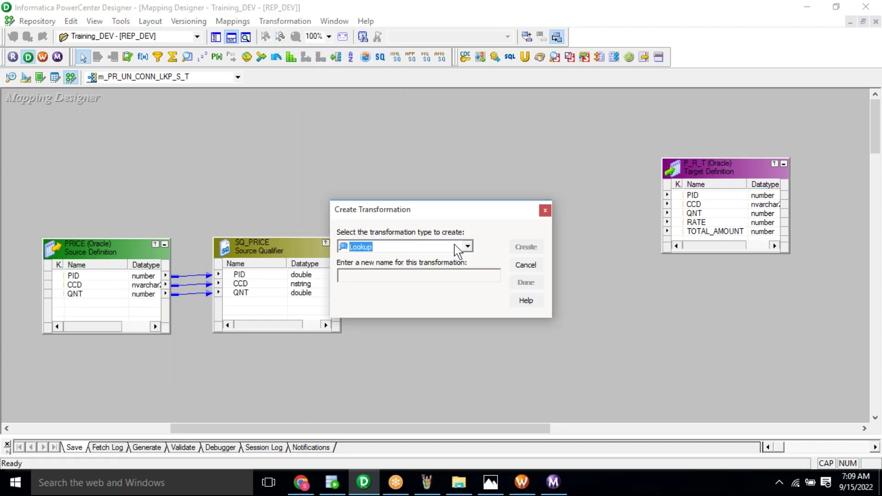
key("Tab")
type("RLKP")
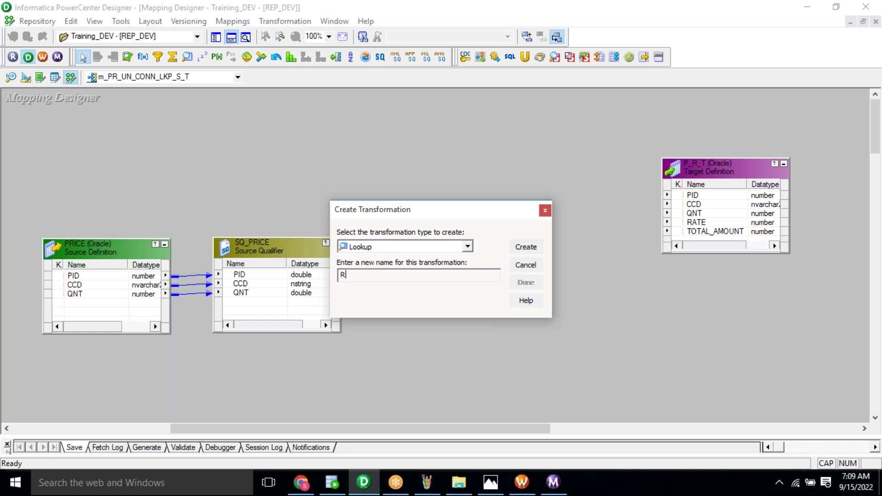
left_click(527, 246)
- Import the relational table RATE from the SYSTEM schema as the lookup table and finish creating RLKP
left_click(496, 210)
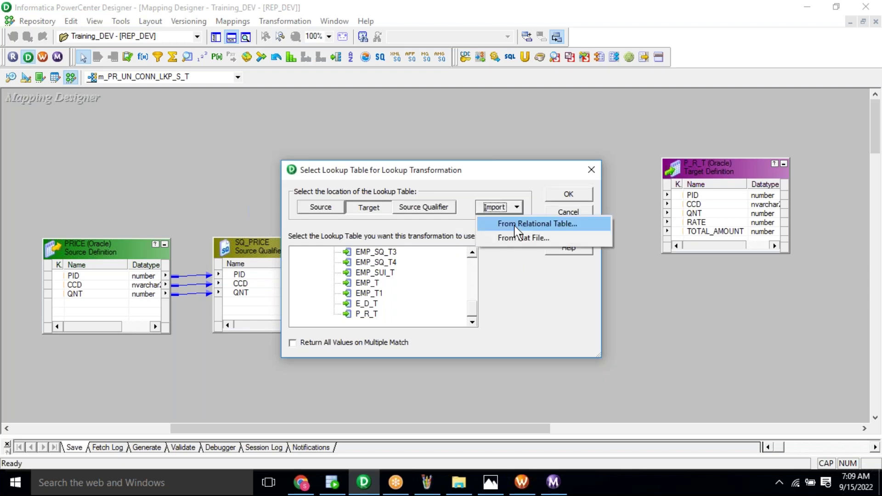
left_click(518, 224)
left_click(474, 307)
type("RATE")
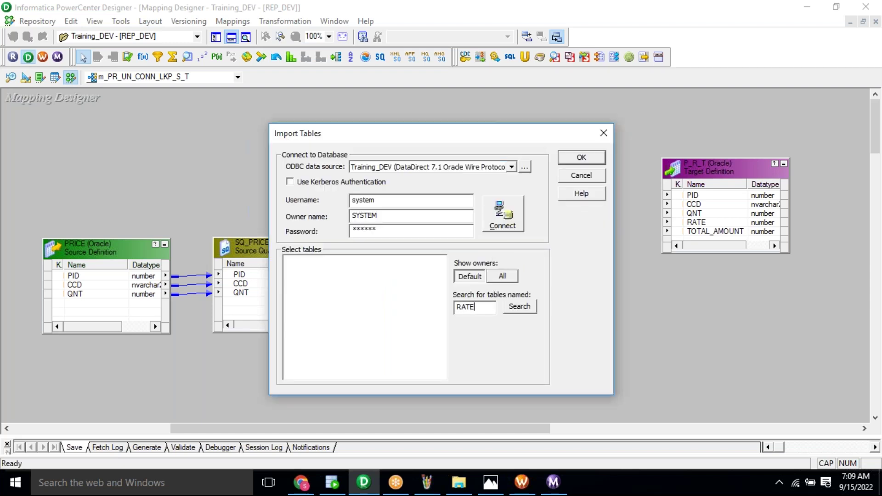
left_click(502, 215)
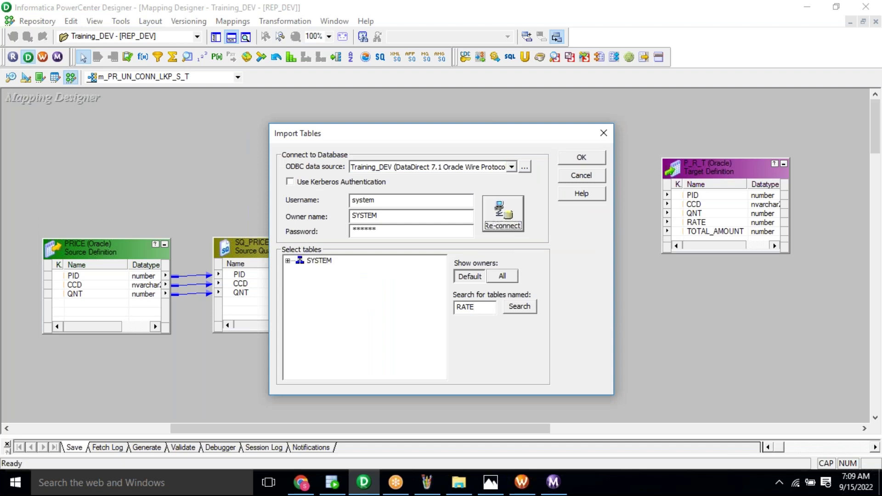
double_click(310, 261)
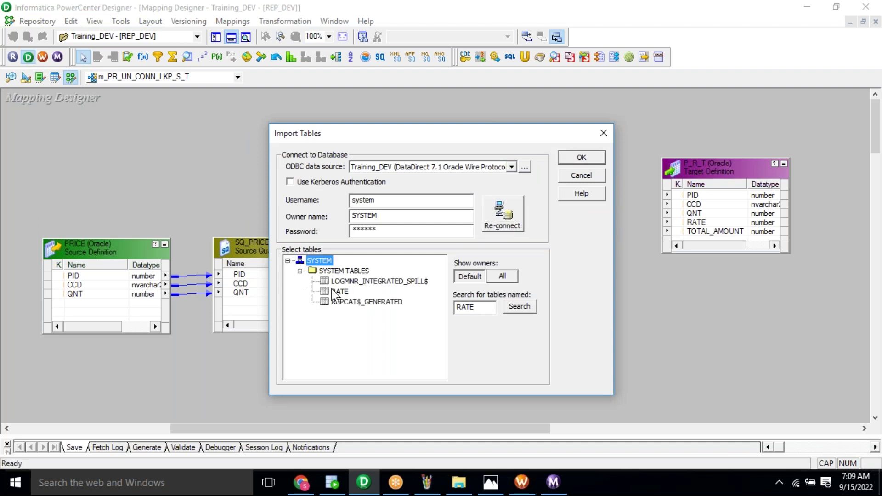
left_click(336, 293)
left_click(579, 158)
left_click(524, 284)
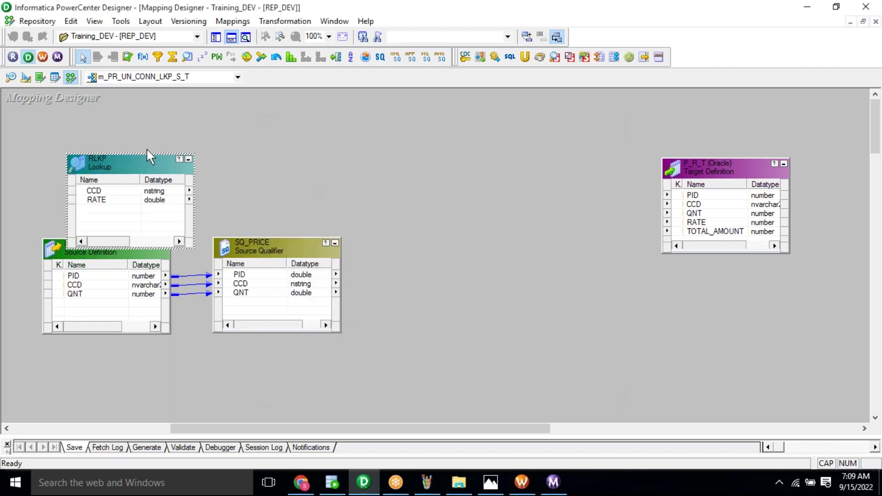
- Place the RLKP lookup between SQ_PRICE and P_R_T and link the CCD port of SQ_PRICE into it as a new port
left_click_drag(99, 172, 426, 152)
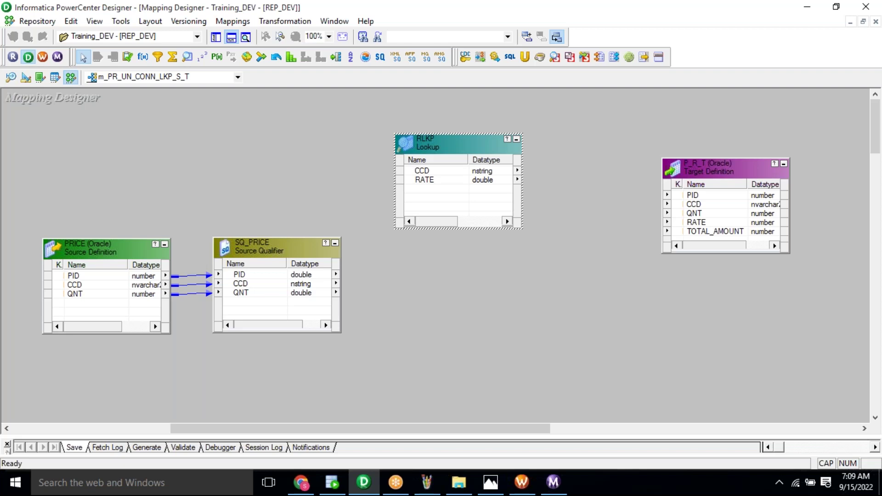
left_click_drag(425, 147, 436, 147)
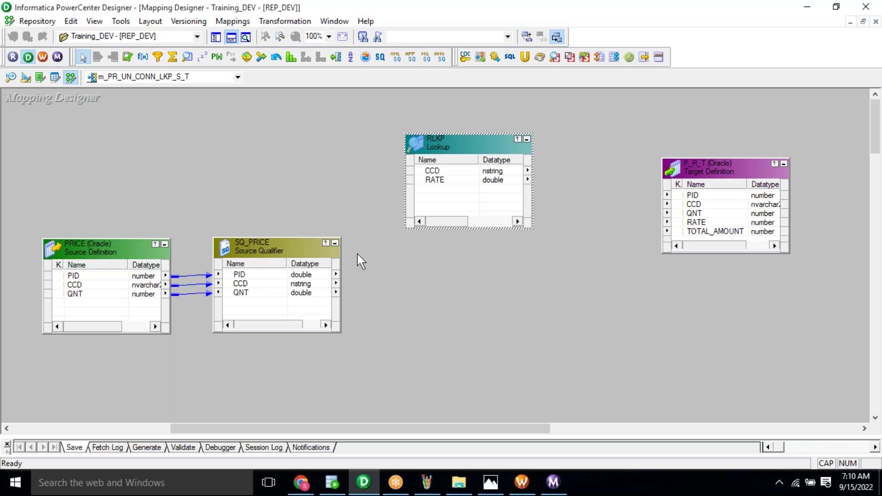
left_click_drag(258, 285, 451, 197)
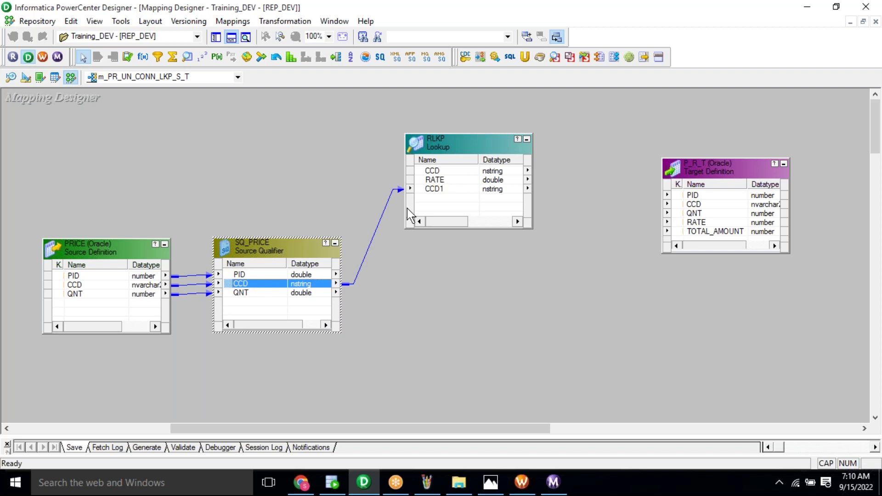
- Delete the link between the CCD port of SQ_PRICE and the CCD1 port of RLKP
left_click(381, 210)
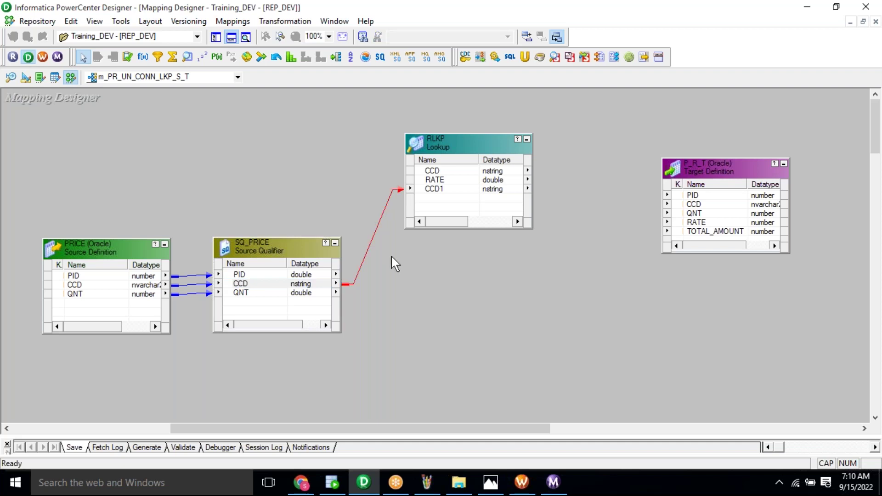
left_click(392, 257)
left_click(388, 247)
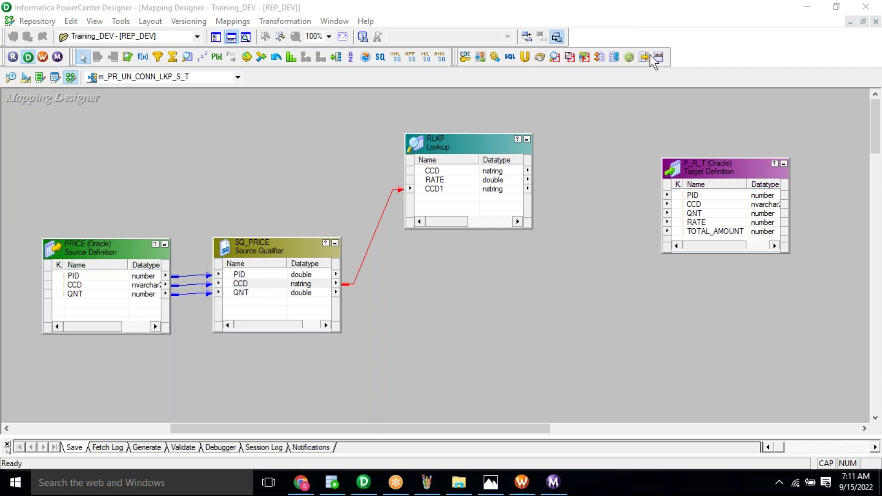
left_click_drag(356, 173, 384, 253)
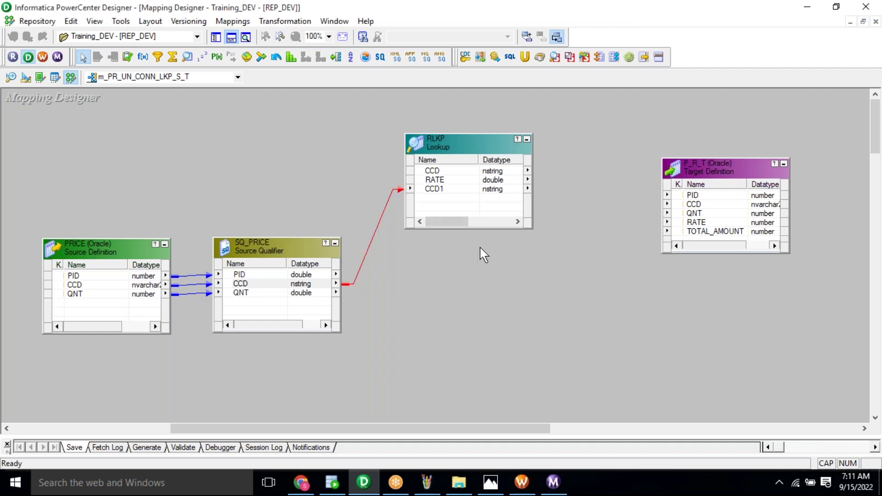
left_click(436, 279)
left_click(359, 264)
key("Delete")
- Add the lookup condition CCD = CCD1 to the RLKP transformation and apply it
left_click(435, 191)
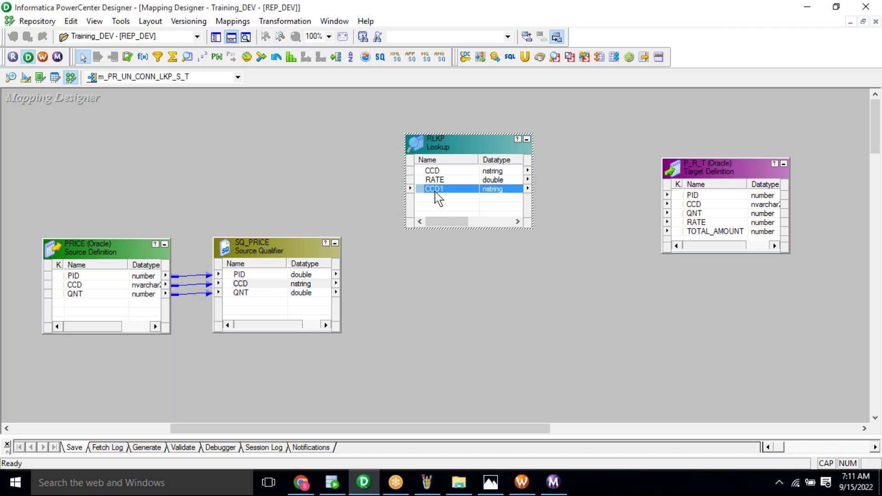
right_click(461, 150)
left_click(488, 158)
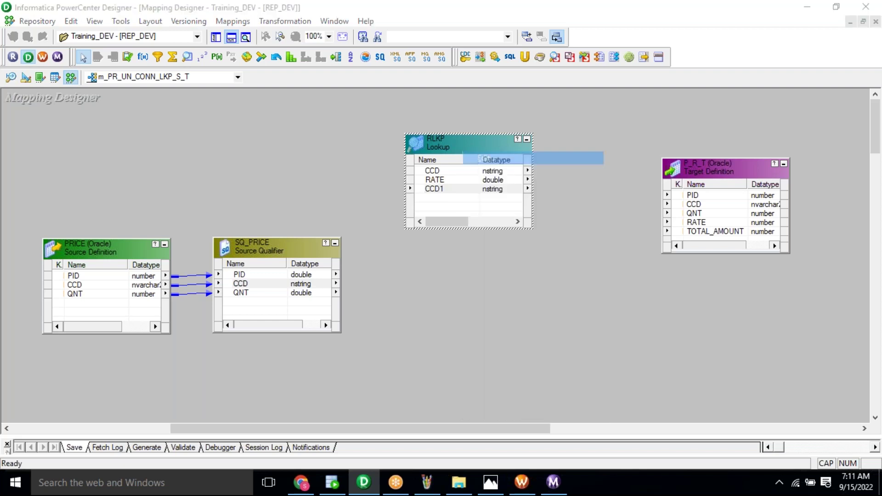
left_click(172, 97)
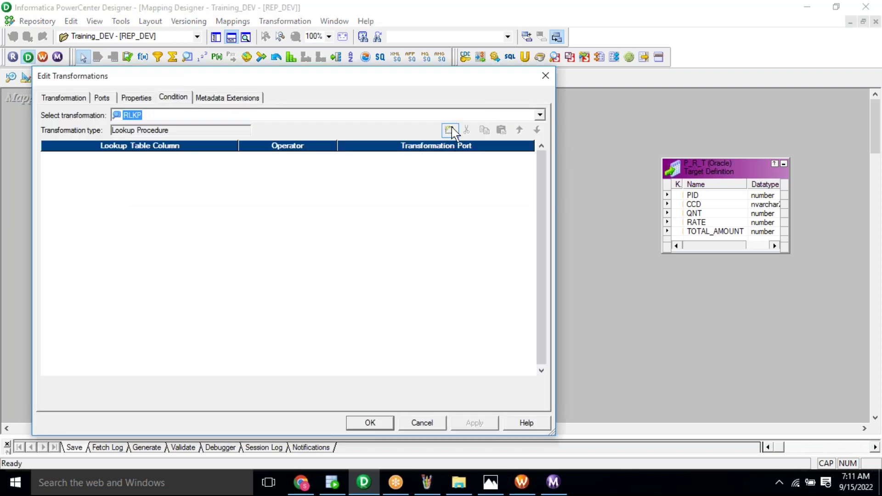
left_click(451, 130)
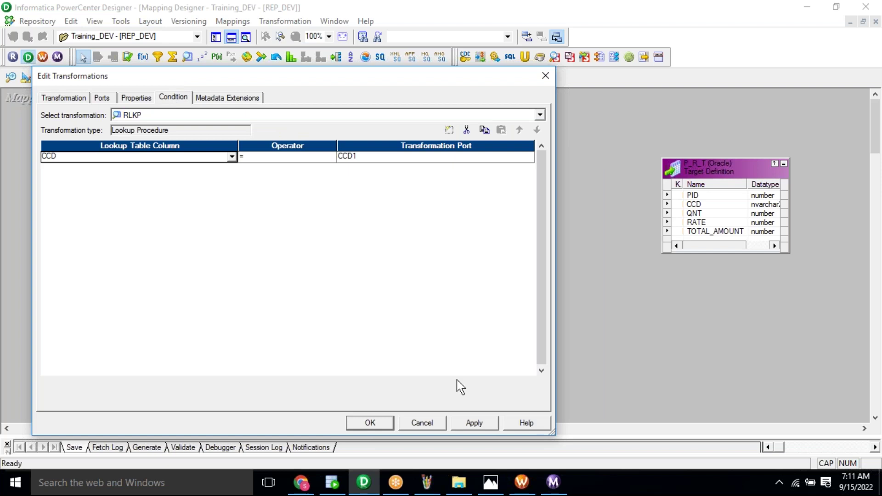
left_click(477, 427)
left_click(371, 426)
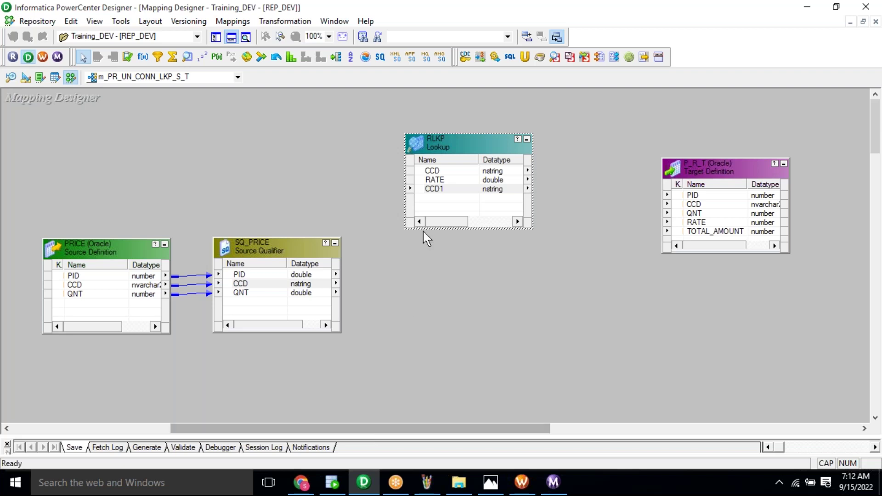
- Move the P_R_T target definition farther out and down, roughly level with SQ_PRICE, to make room in the mapping
left_click(438, 191)
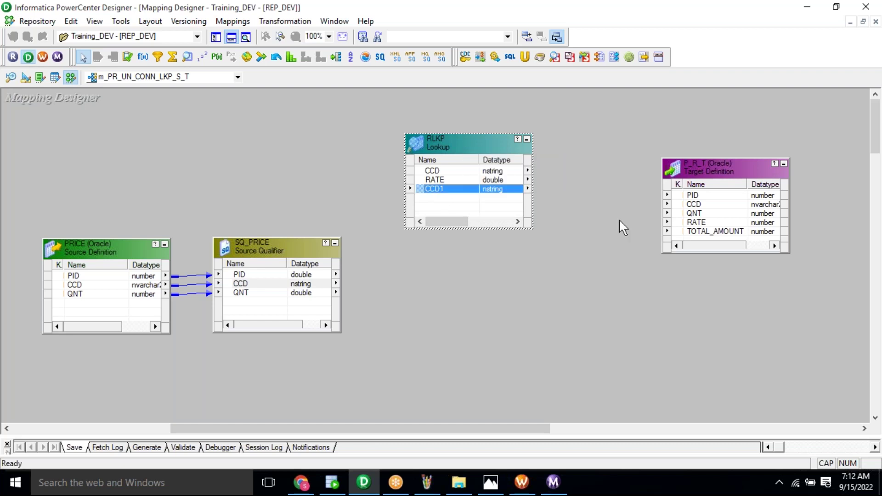
left_click(699, 174)
left_click_drag(699, 173, 777, 261)
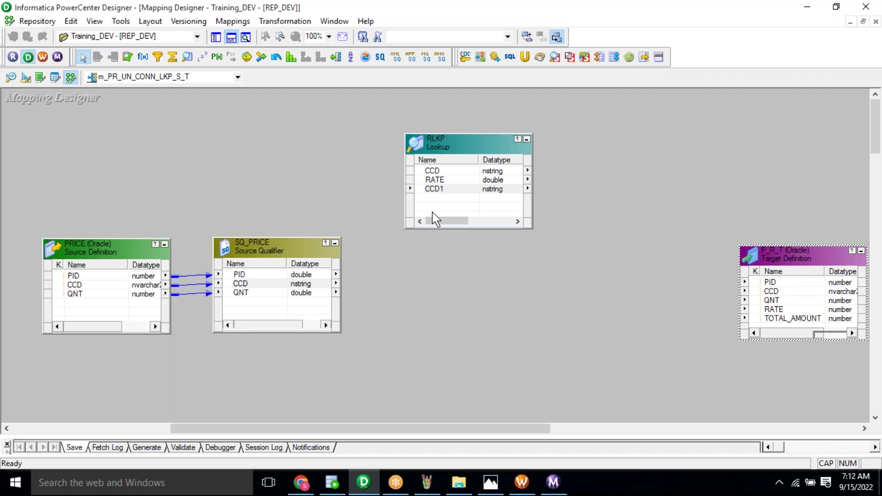
- Create an Expression transformation named EXP and place it between the RLKP lookup and the P_R_T target
left_click(439, 188)
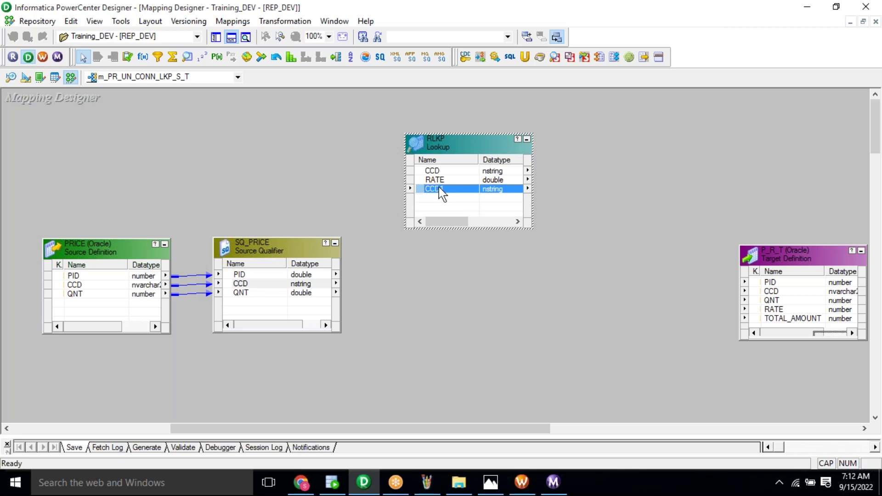
left_click(636, 302)
left_click(271, 22)
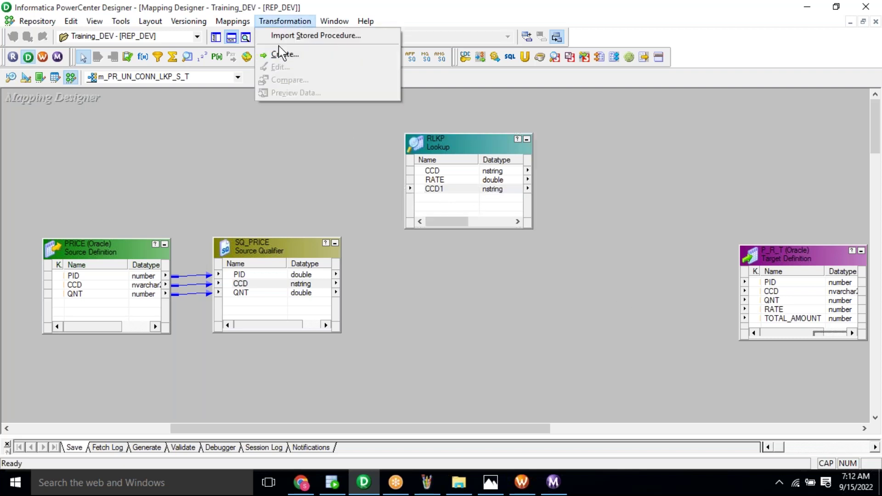
left_click(285, 55)
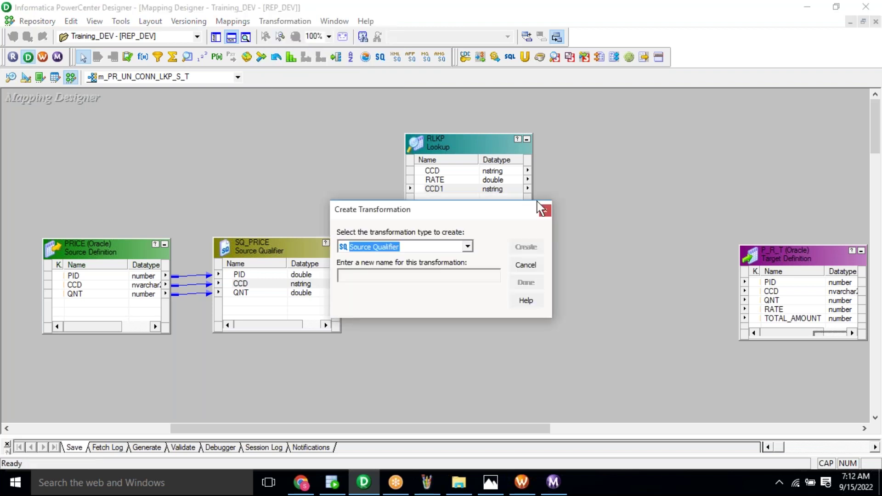
type("EXP")
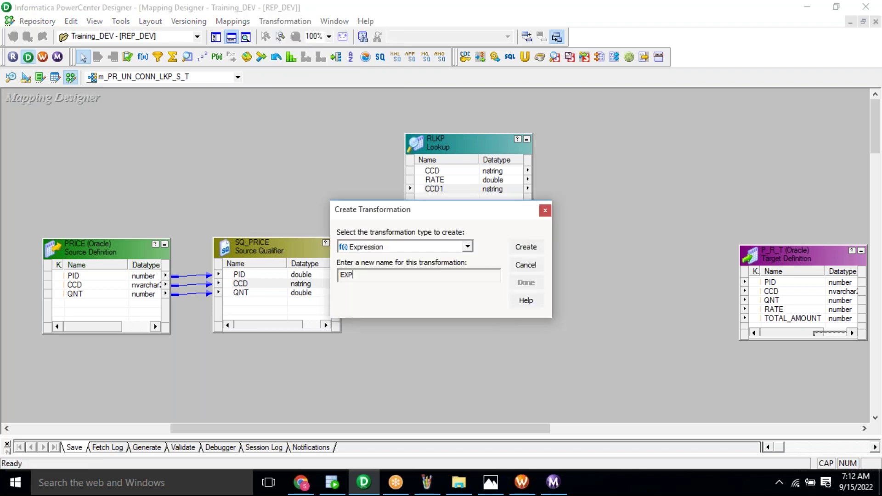
key("Return")
left_click(527, 282)
left_click_drag(117, 171, 623, 249)
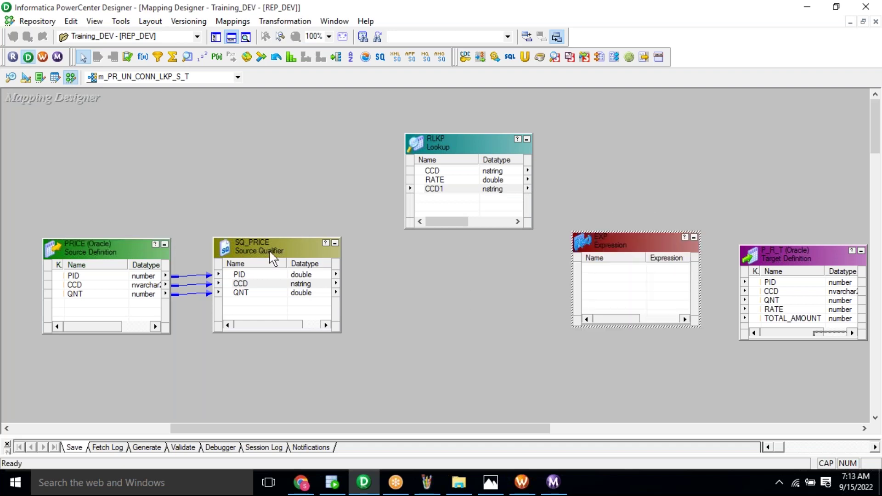
- Link all ports of SQ_PRICE (PID, CCD and QNT) into the EXP transformation as new ports
left_click(263, 275)
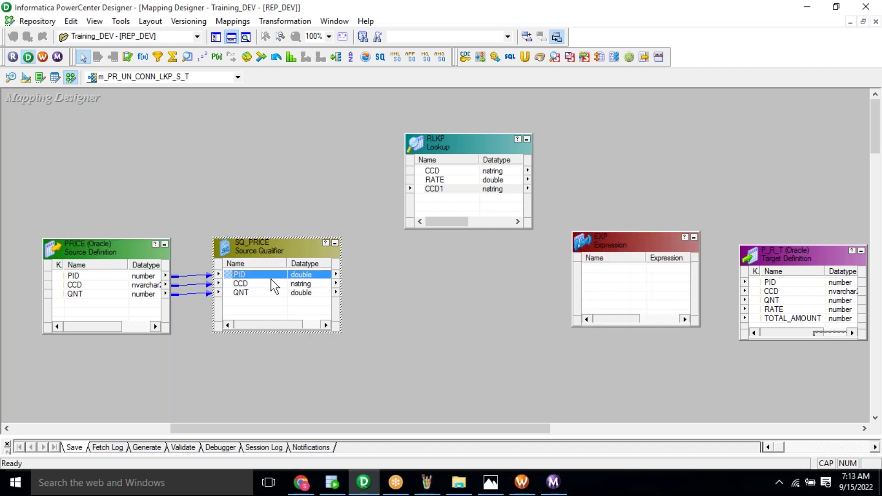
right_click(242, 282)
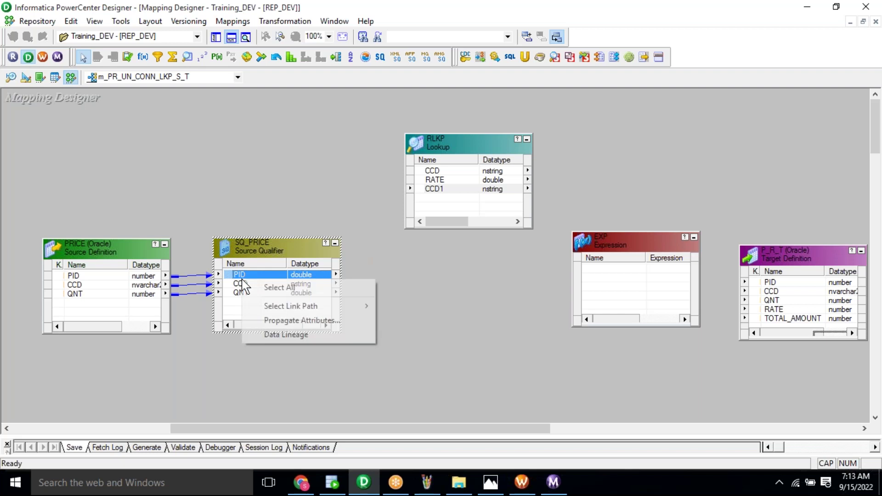
left_click(245, 286)
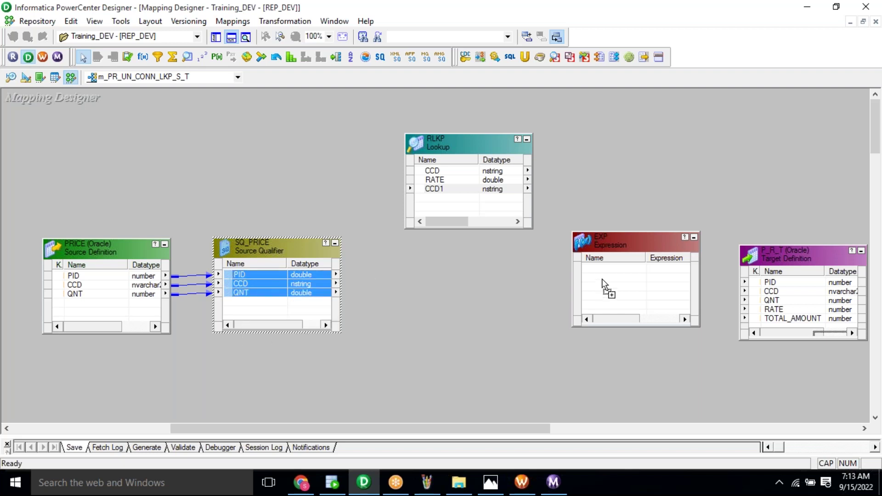
left_click_drag(603, 280, 603, 282)
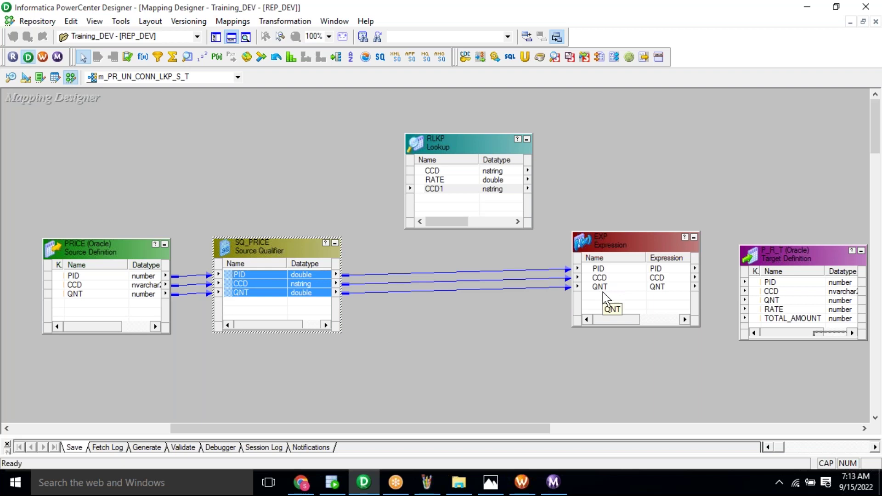
- Add a port named RATE_V with datatype double to EXP and make it a variable port
left_click(635, 254)
double_click(635, 254)
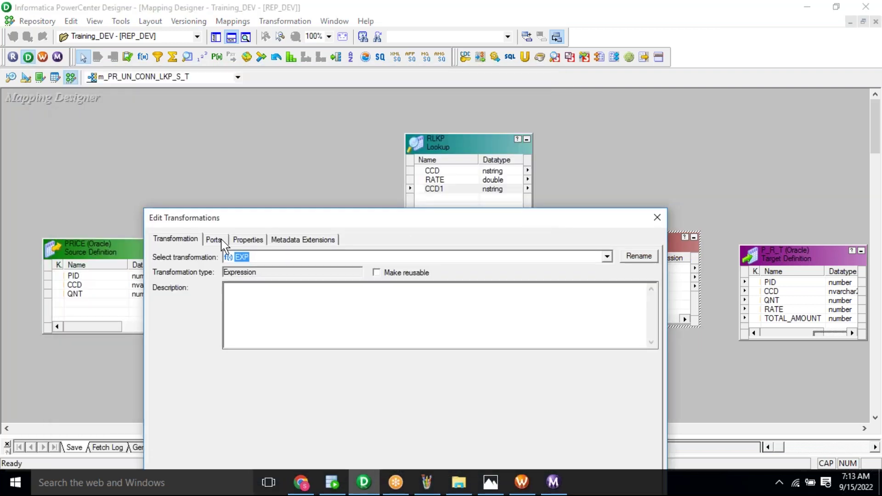
left_click(214, 240)
left_click(238, 322)
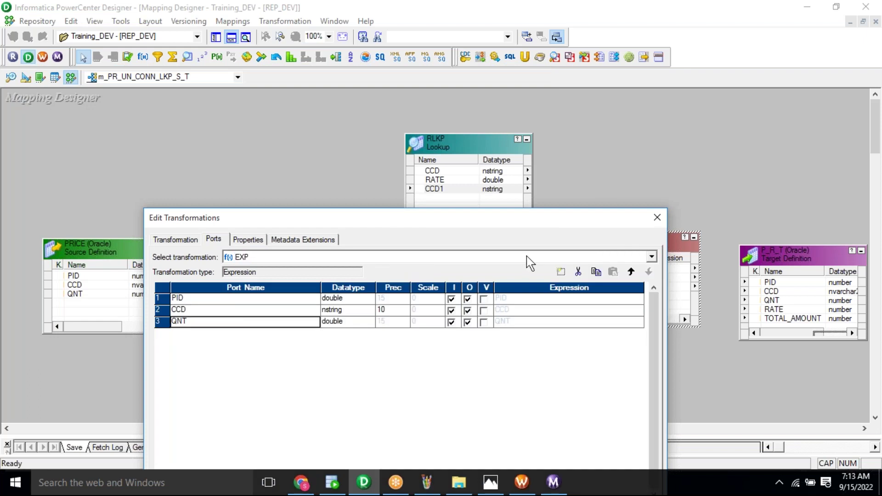
left_click(564, 275)
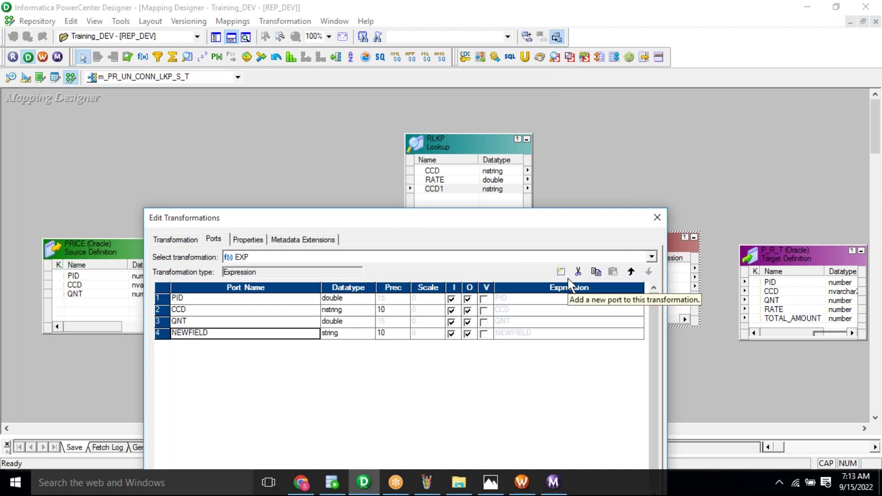
type("RATE_V")
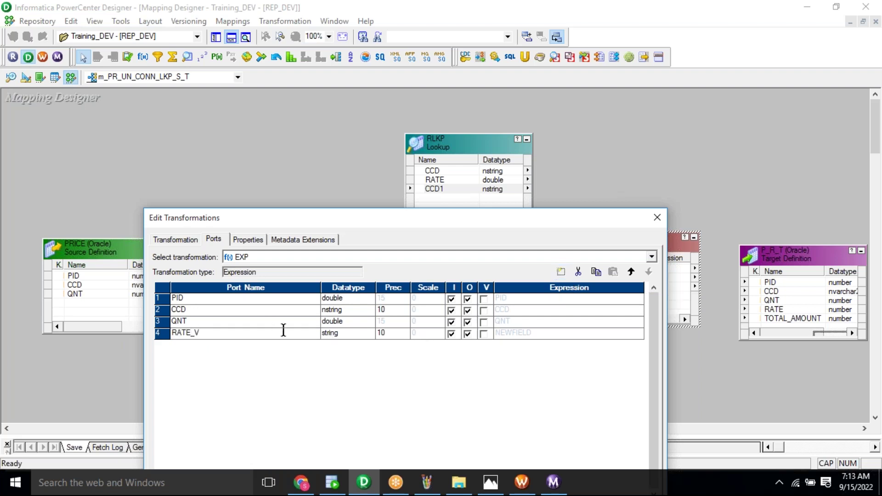
key("Tab")
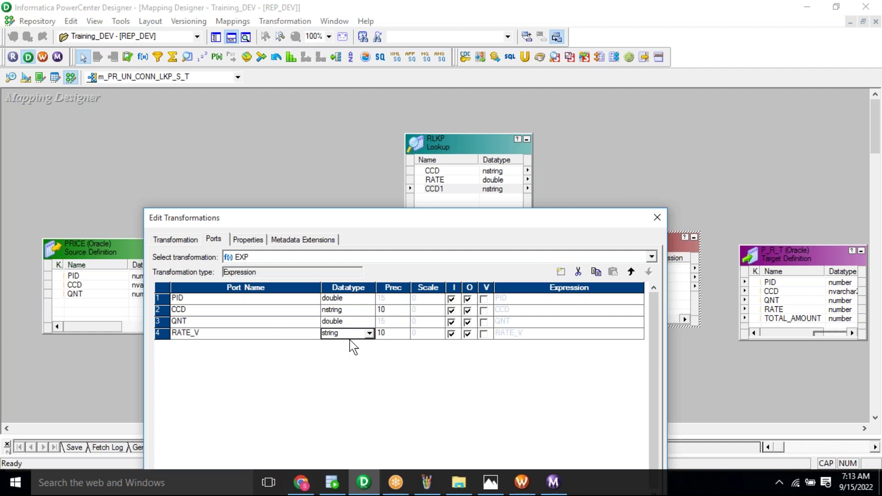
left_click(349, 336)
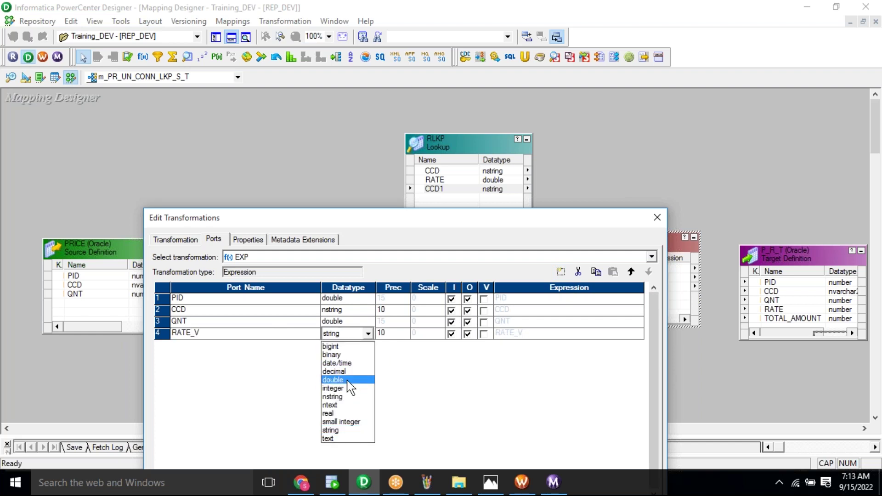
left_click(350, 382)
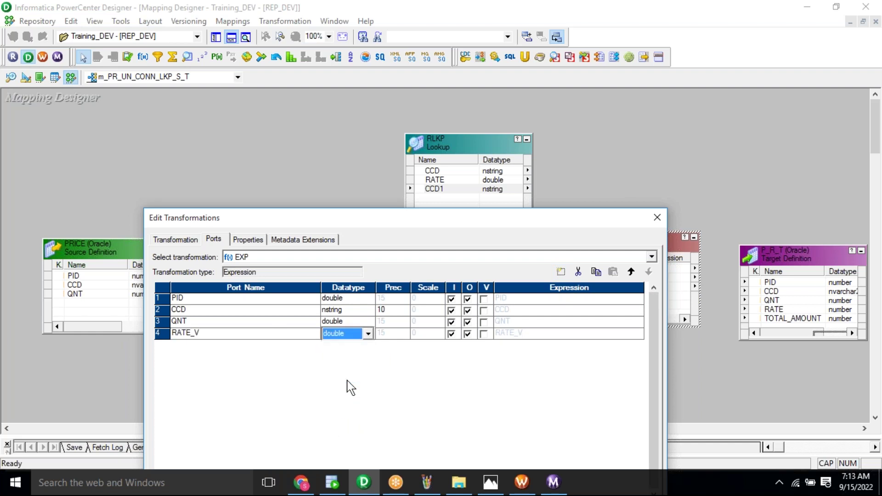
left_click(485, 337)
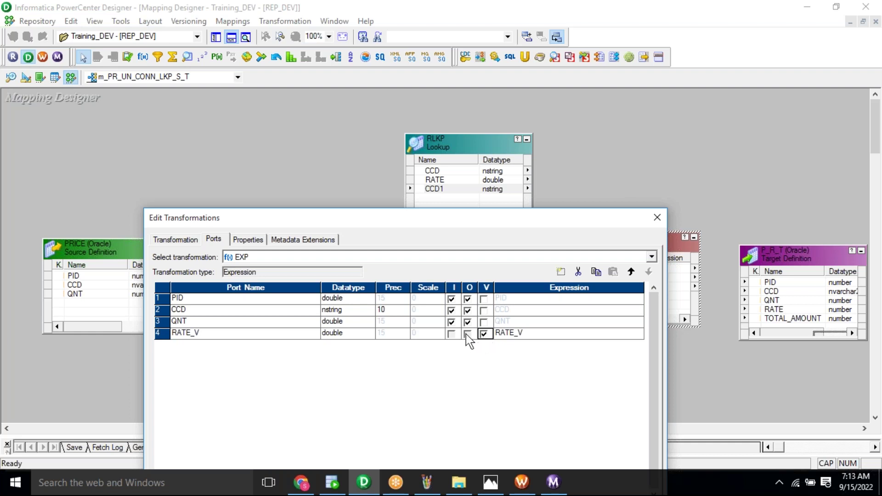
- Replace the default expression of RATE_V with the unconnected lookup call :LKP.RLKP()
left_click(227, 339)
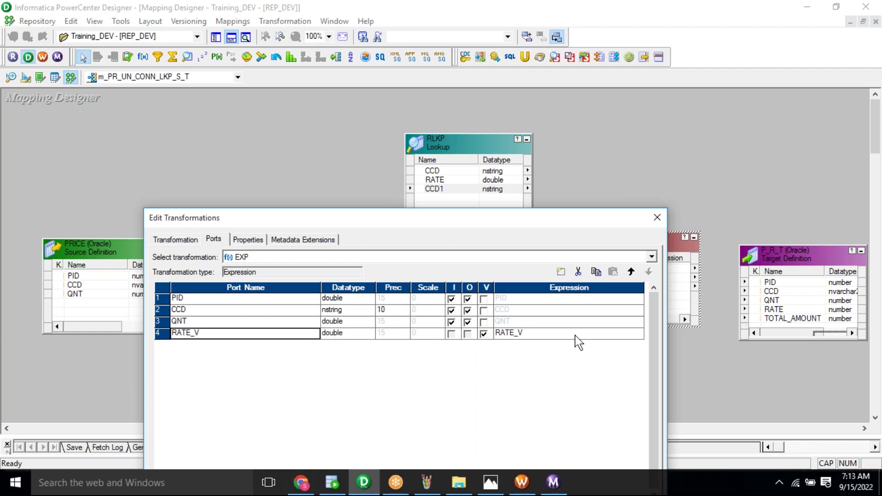
left_click(600, 336)
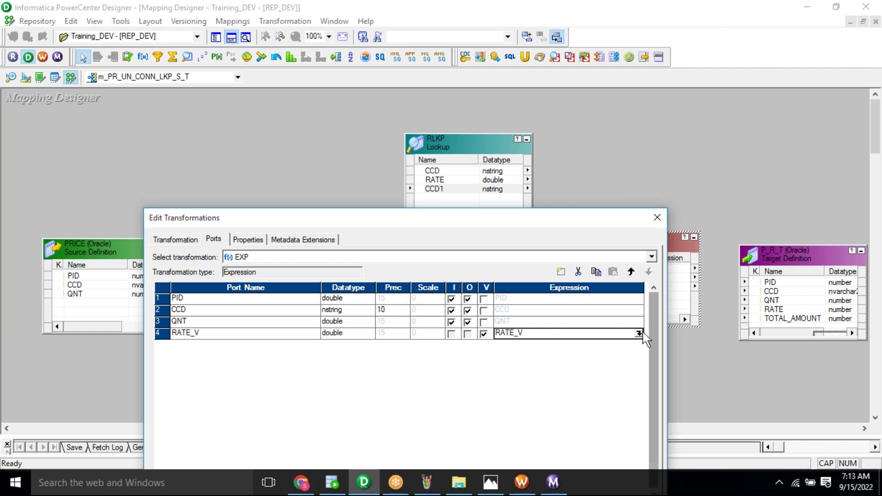
left_click(266, 338)
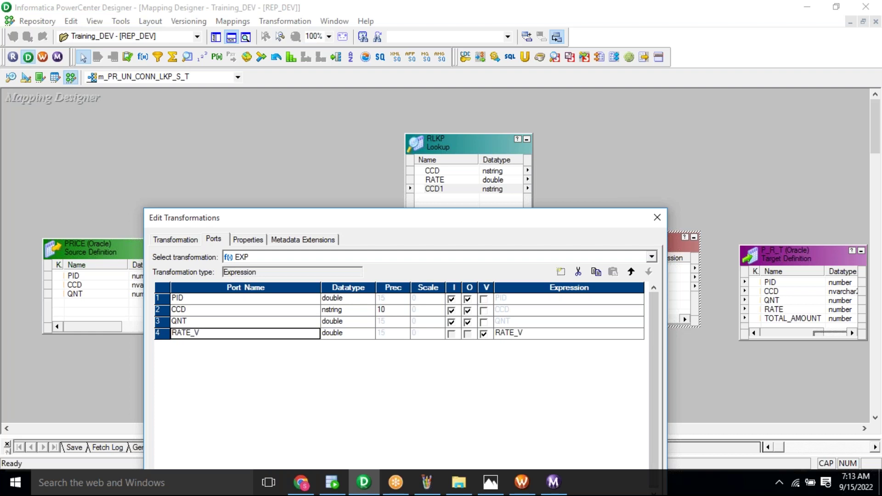
left_click(639, 333)
key("ctrl+a")
key("Delete")
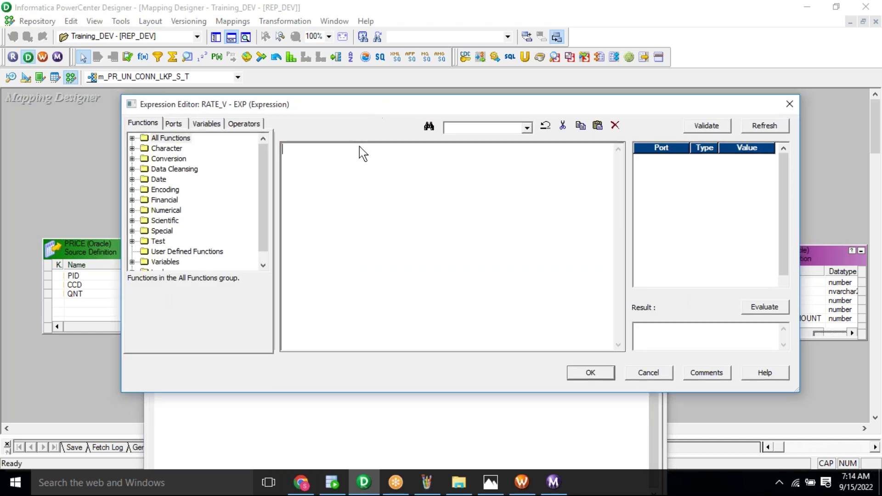
left_click_drag(359, 105, 329, 196)
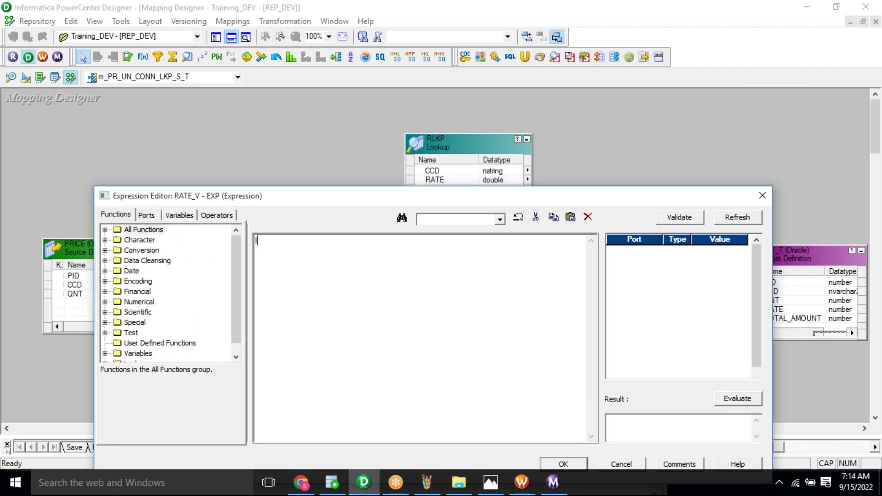
type(":LKP.")
type("RLKP")
left_click_drag(278, 241, 248, 240)
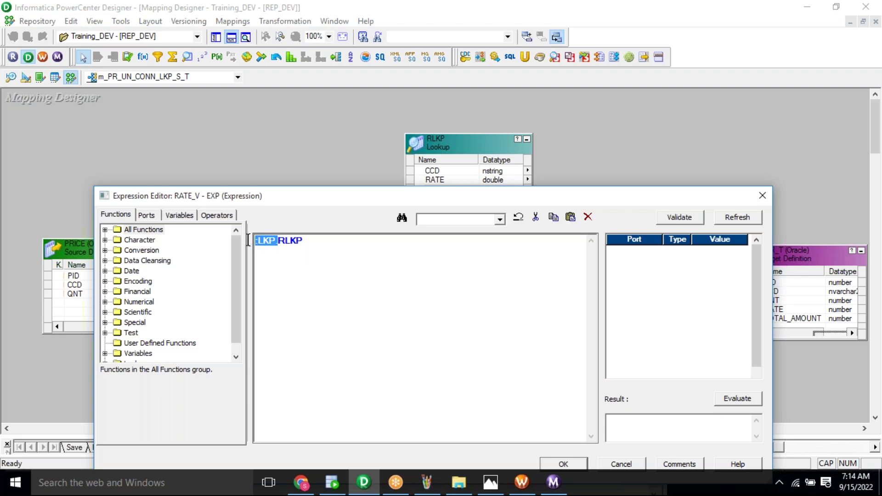
left_click(278, 242)
left_click_drag(278, 242, 307, 242)
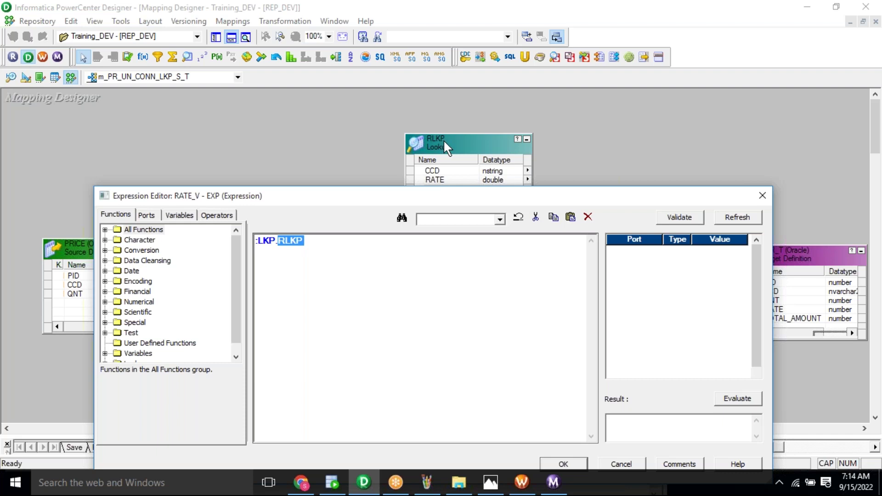
left_click(336, 249)
type("()")
key("Left")
- Insert the CCD port of EXP as the argument of the RLKP call, validate the expression and confirm the EXP edits
left_click(146, 214)
left_click_drag(334, 203, 340, 230)
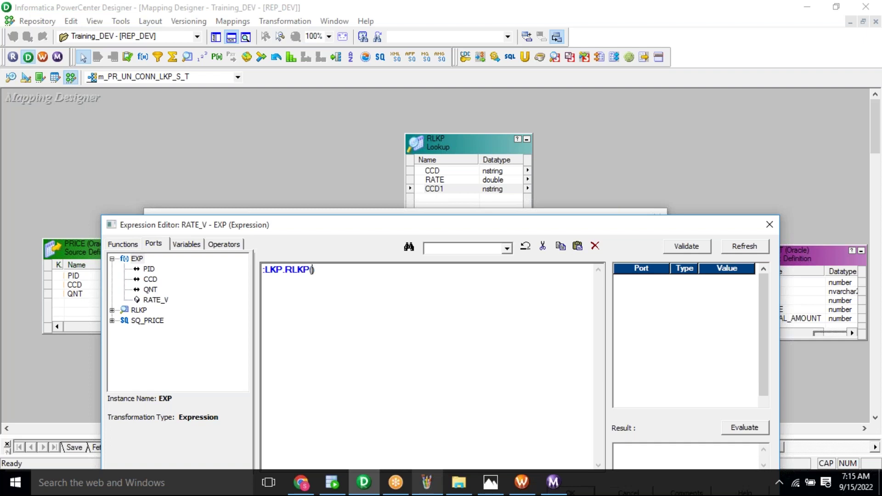
left_click(431, 485)
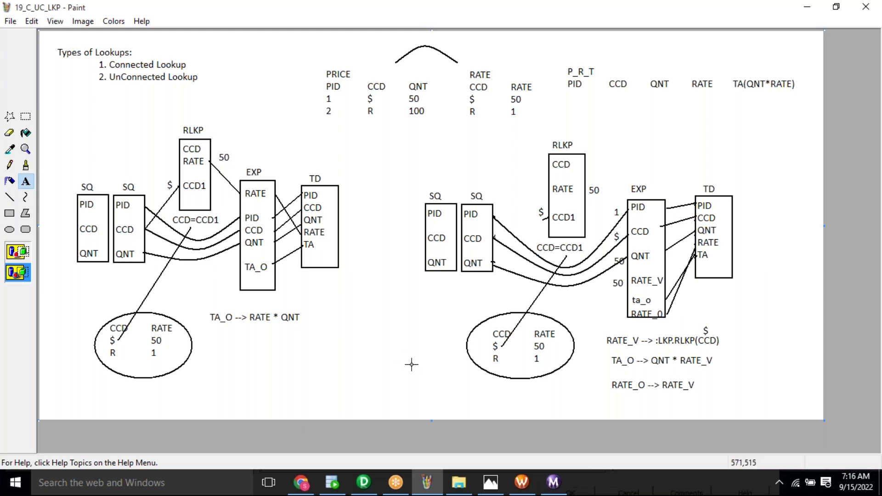
left_click(365, 483)
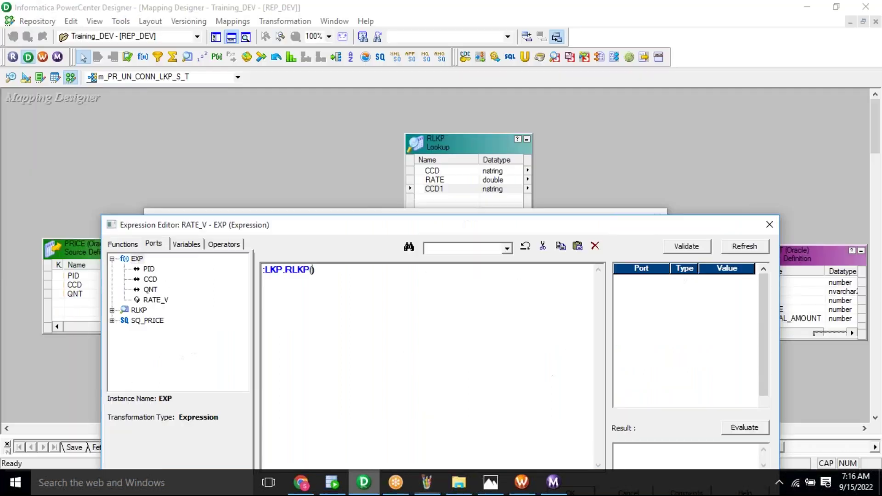
double_click(157, 279)
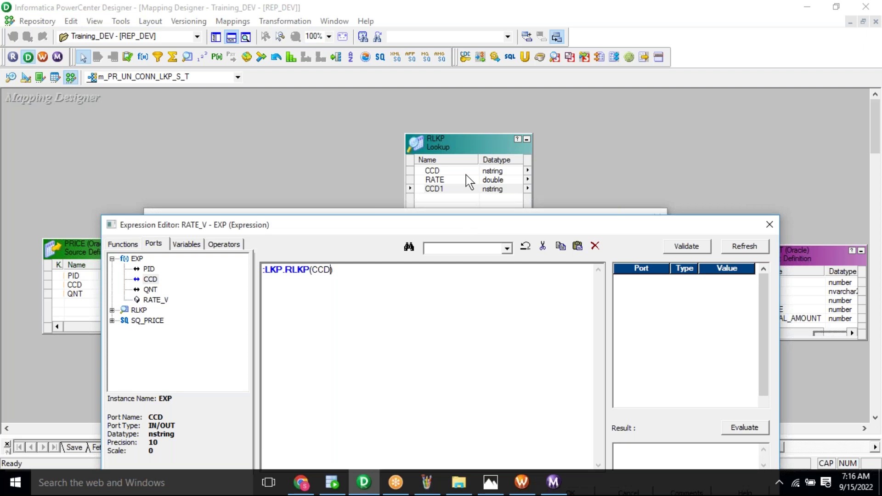
left_click(680, 142)
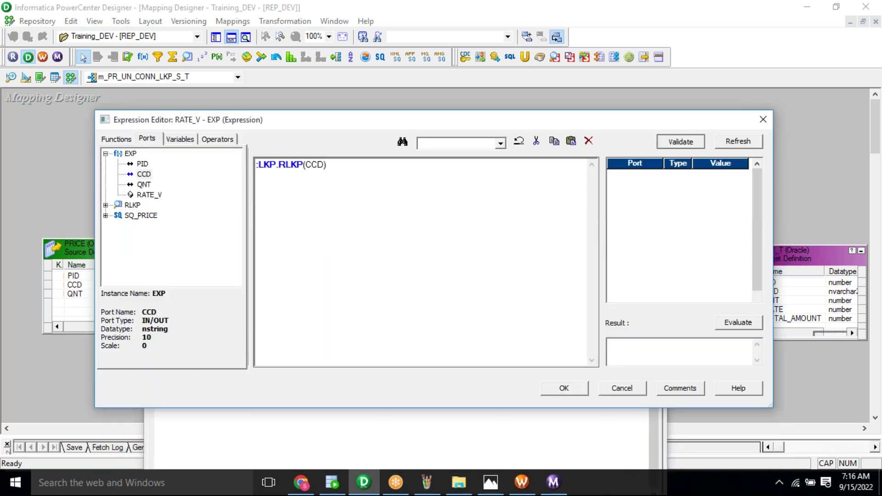
left_click(482, 296)
left_click(558, 388)
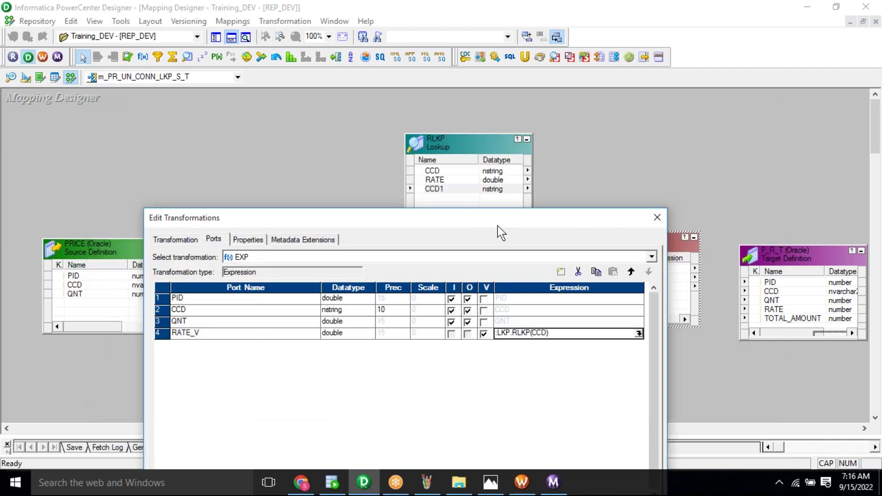
left_click_drag(496, 215, 488, 159)
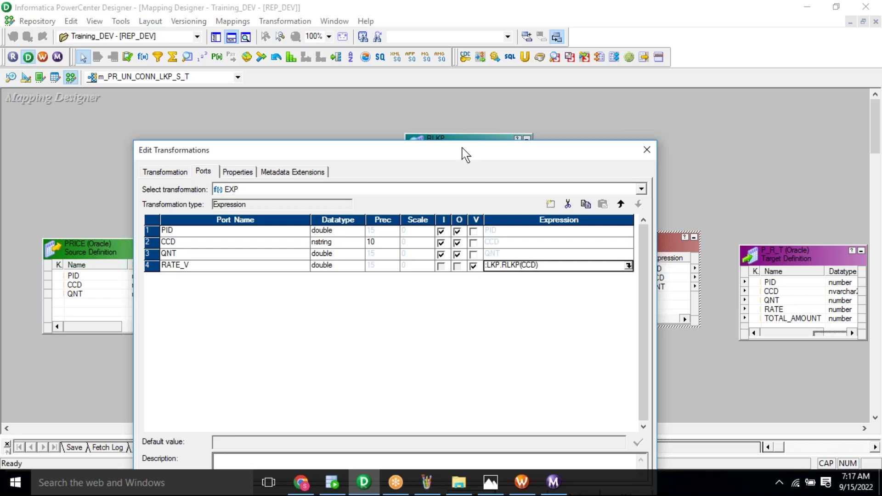
left_click_drag(460, 153, 467, 82)
left_click(478, 433)
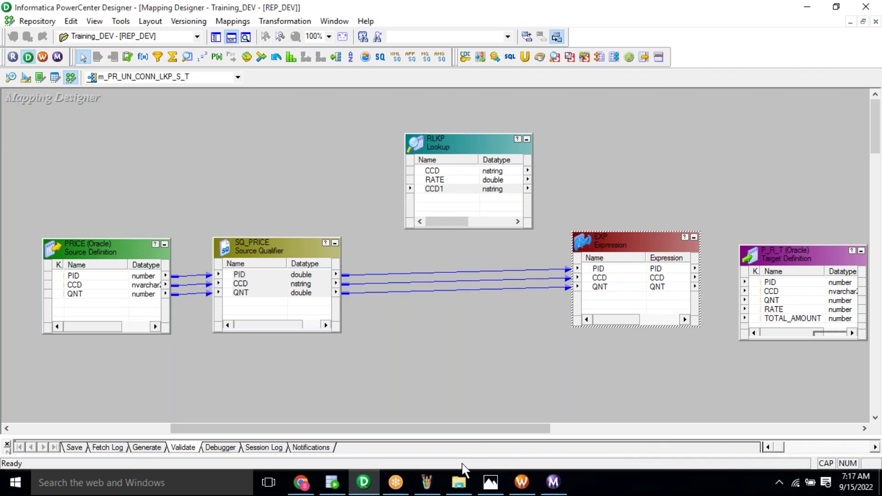
- Switch to Paint to review the unconnected lookup diagram and its RATE_V, TA_O and RATE_O formulas
left_click(426, 482)
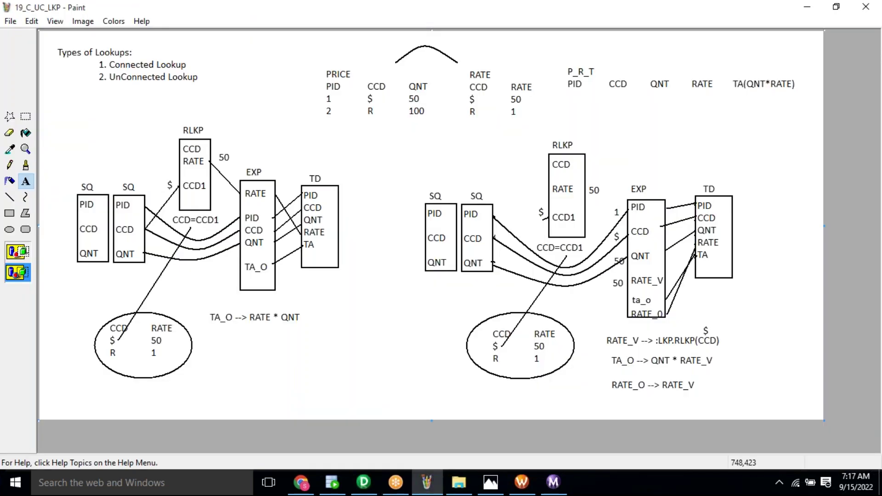
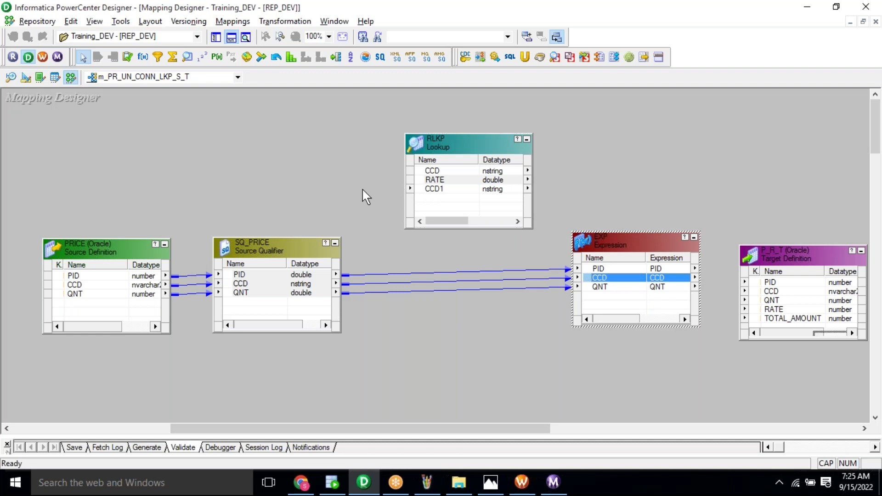
- Add a port named TA_O with datatype double to EXP and make it output-only
left_click(233, 192)
left_click(225, 205)
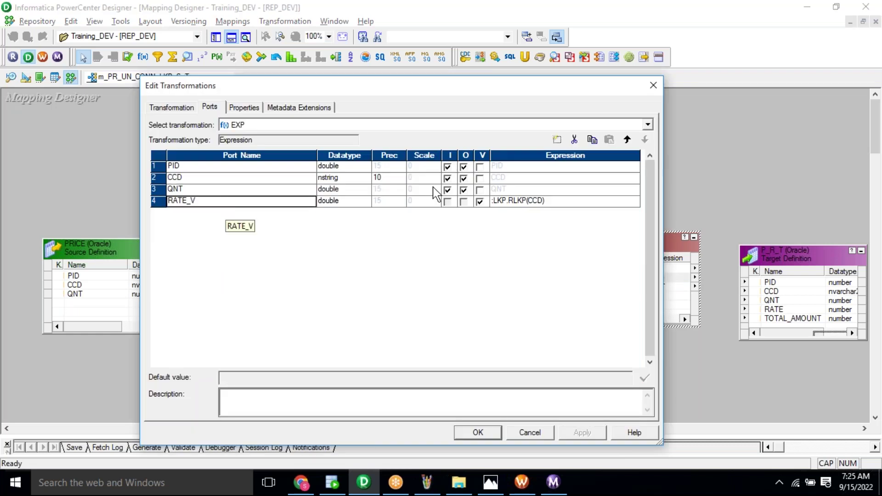
left_click(557, 140)
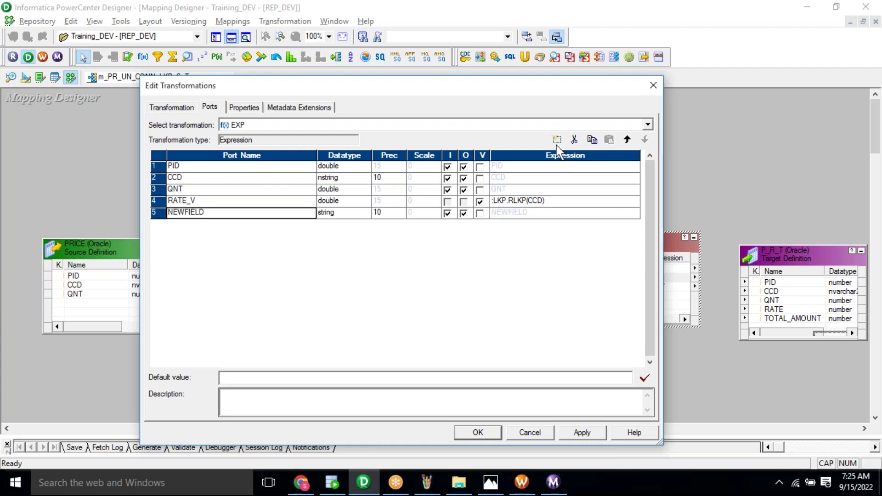
type("TA")
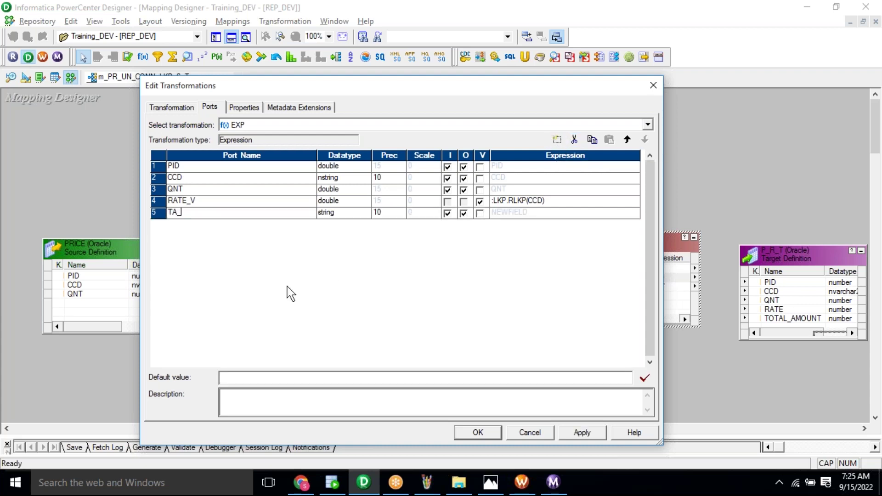
type("_O")
left_click(337, 215)
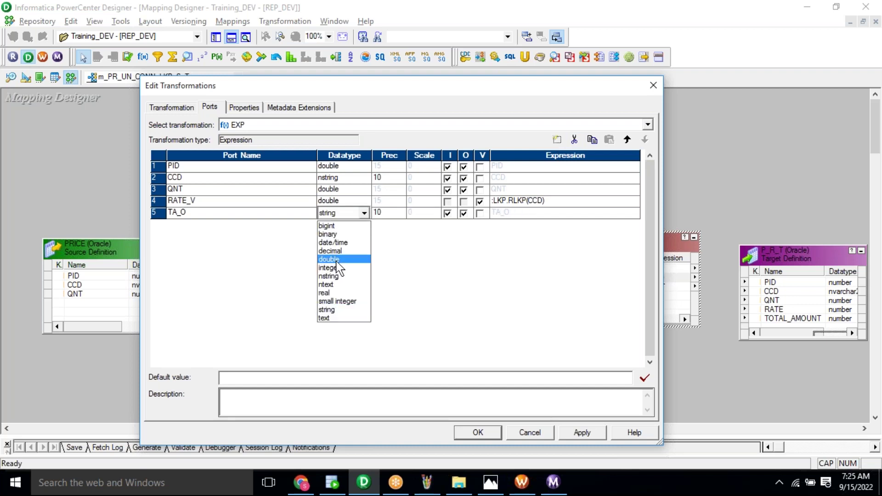
left_click(339, 259)
left_click(444, 214)
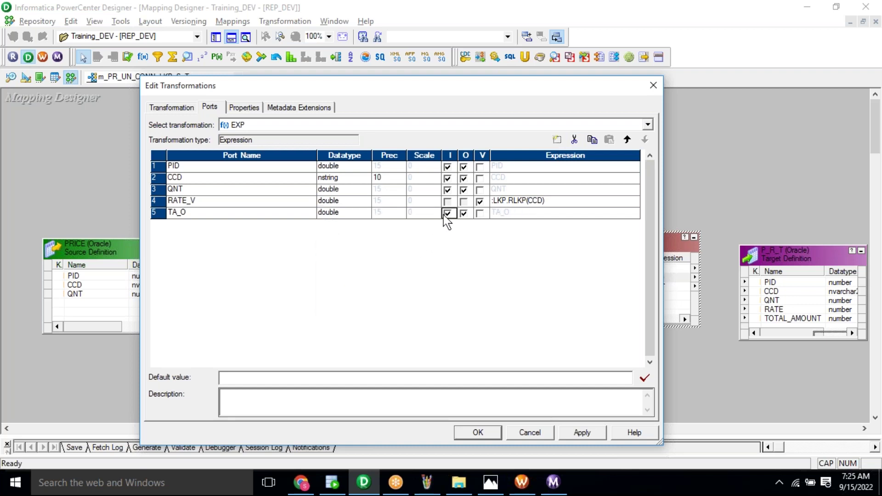
left_click(448, 214)
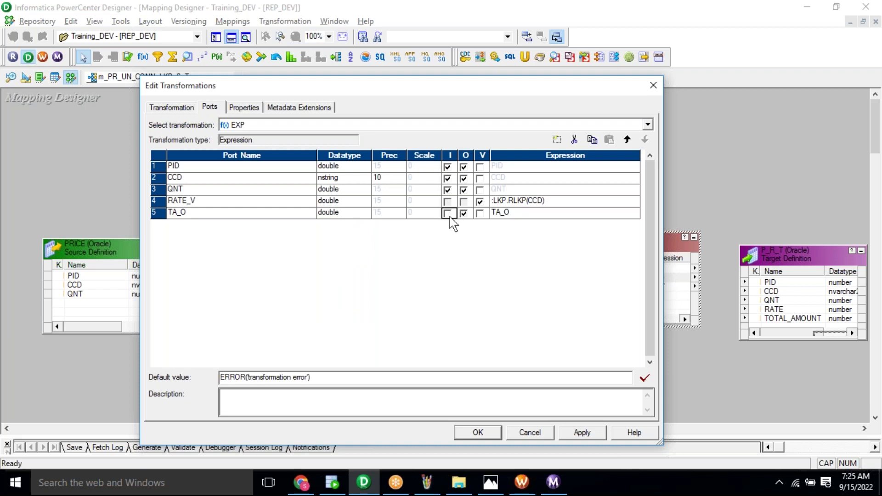
- Replace the default expression of TA_O with QNT*RATE_V and confirm the EXP edits
left_click(538, 212)
left_click(635, 213)
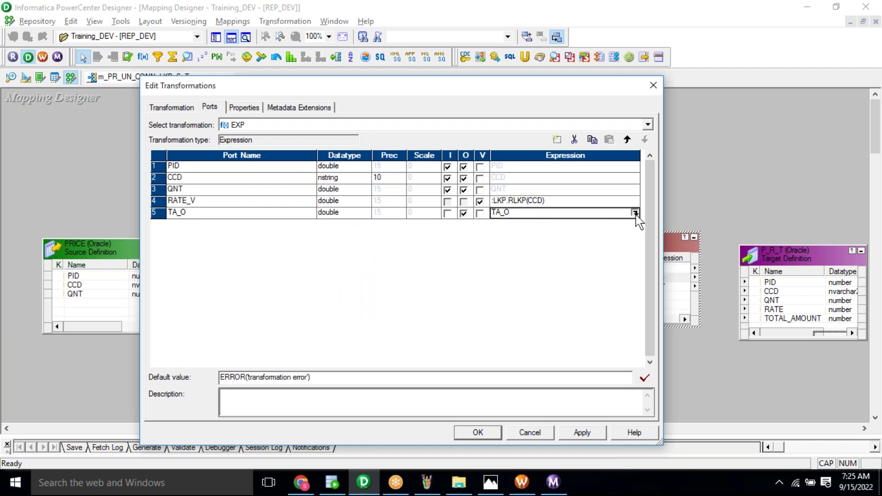
key("Delete")
left_click(148, 139)
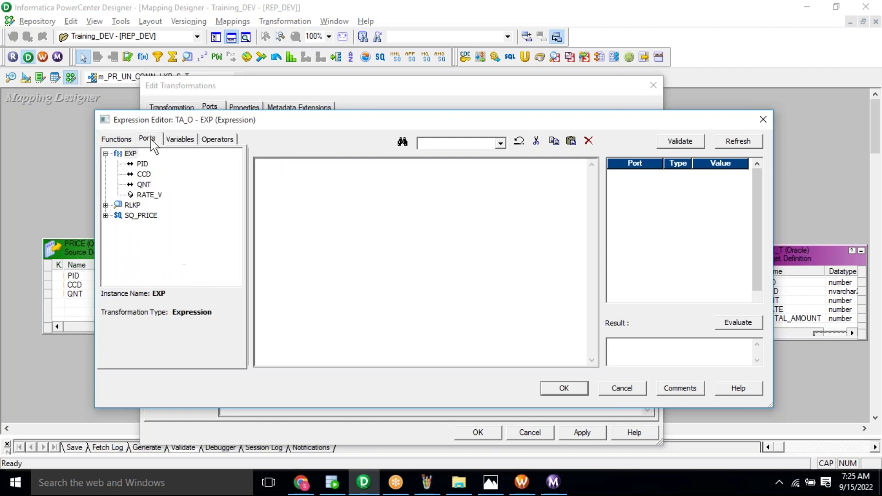
double_click(144, 184)
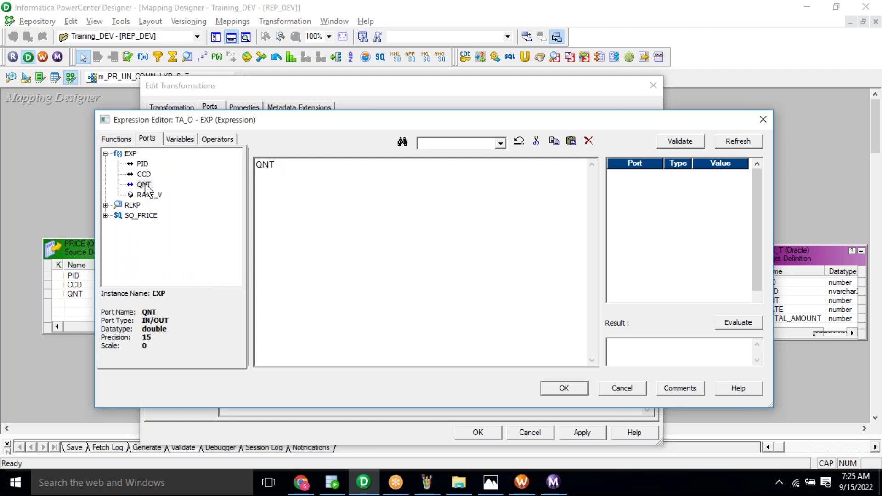
type("*")
double_click(149, 196)
key("ctrl+a")
left_click(347, 202)
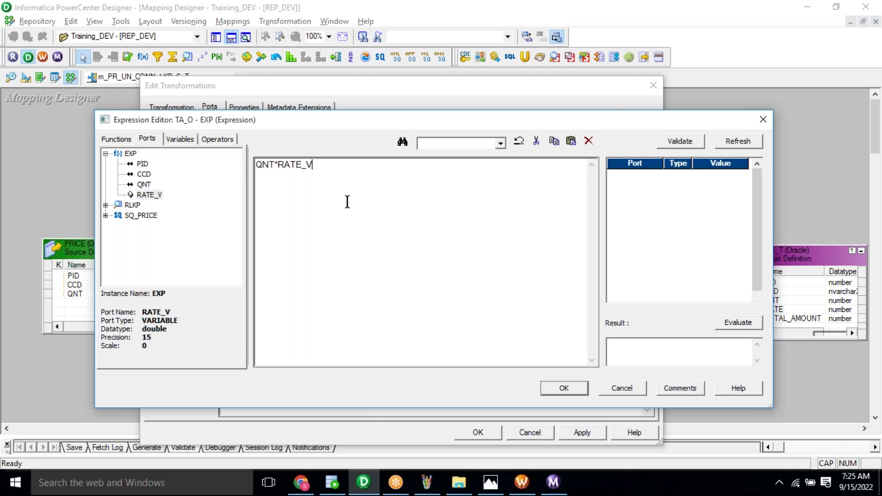
left_click(566, 390)
left_click(582, 433)
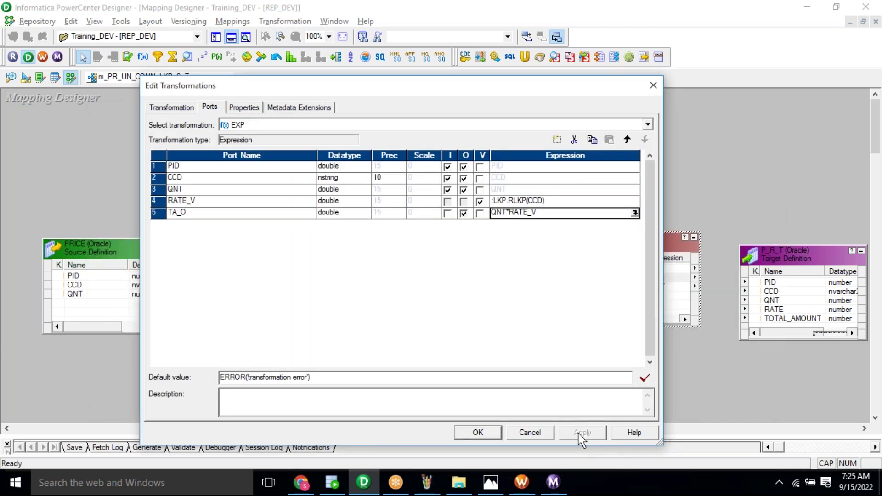
left_click(496, 434)
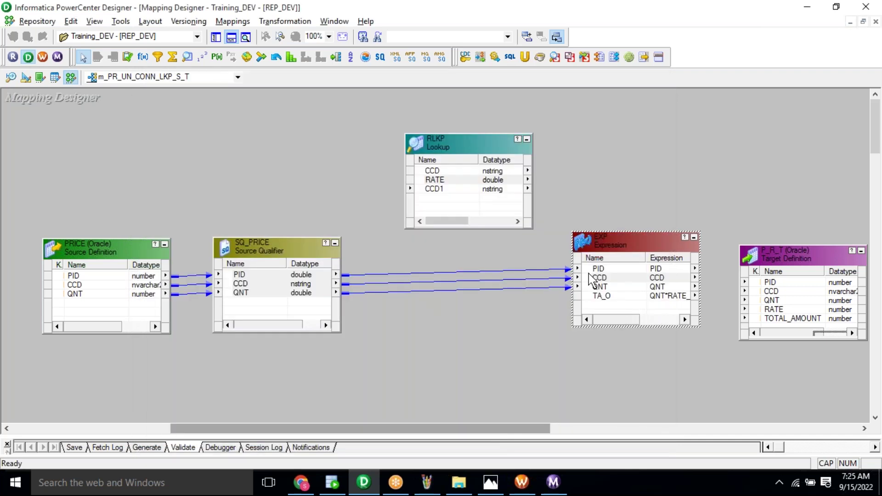
- Link the PID, CCD and QNT ports of EXP to the matching ports of target P_R_T
left_click(605, 296)
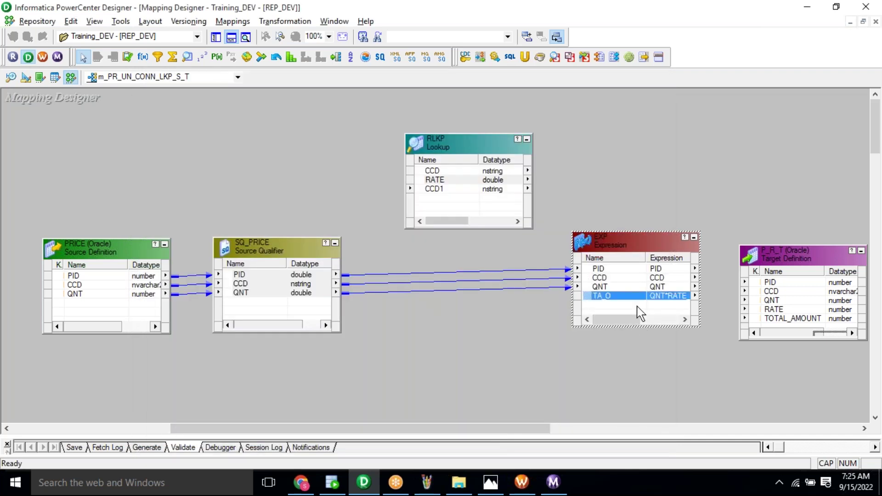
left_click(615, 272)
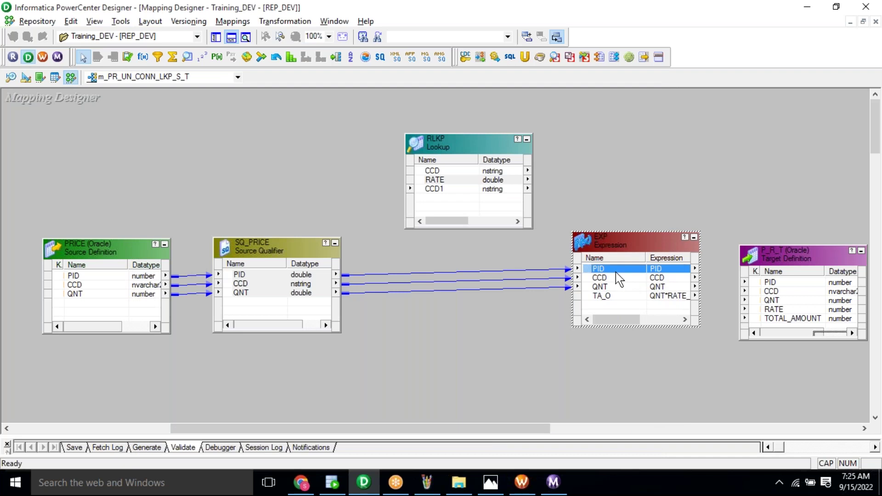
key("shift+Down")
key("shift+Down")
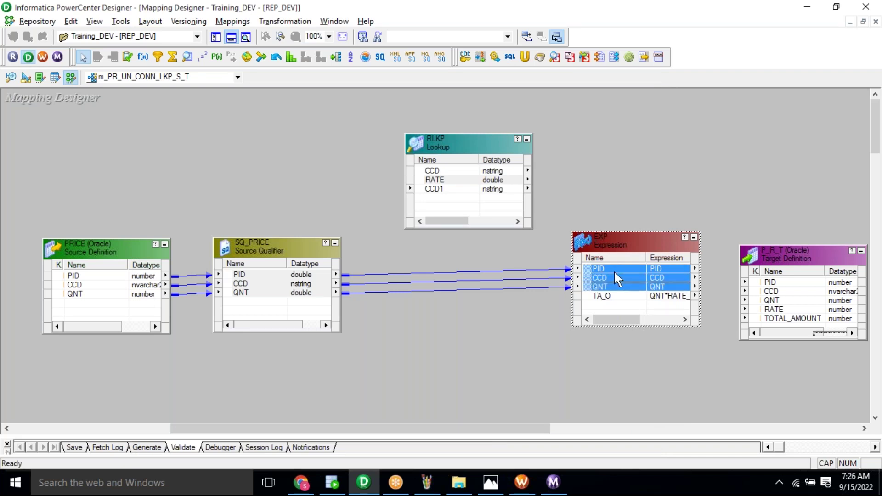
left_click_drag(594, 269, 781, 283)
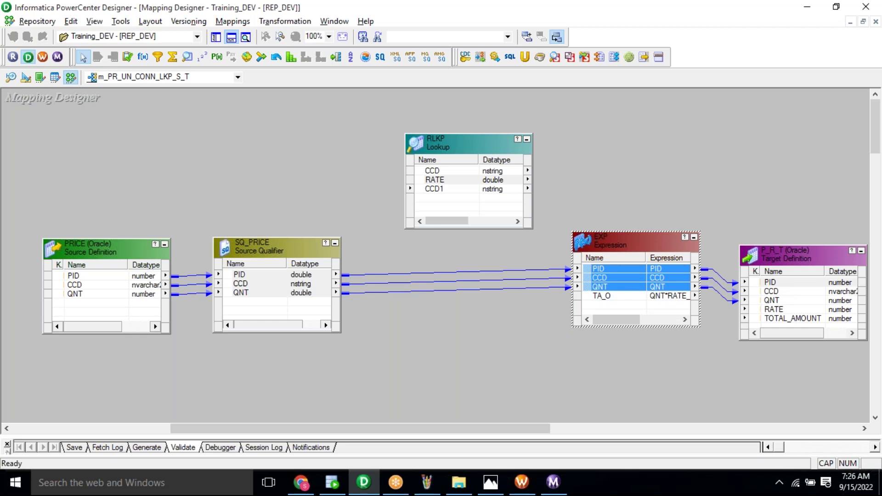
- Reposition EXP slightly and link its TA_O port to TOTAL_AMOUNT in target P_R_T
left_click(615, 296)
left_click_drag(623, 259, 584, 276)
left_click_drag(567, 316, 788, 320)
- Compare the RATE port of P_R_T with the port list of EXP, moving the edit dialog aside so the target links are in view
left_click(775, 310)
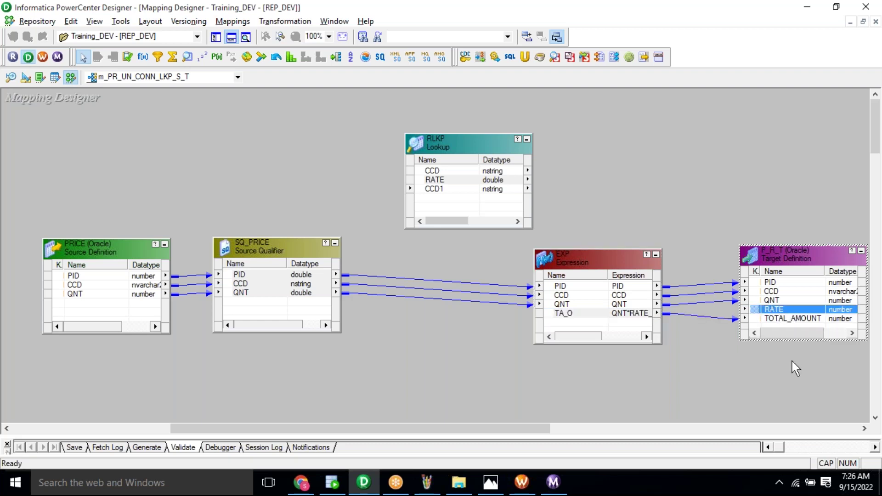
left_click(592, 288)
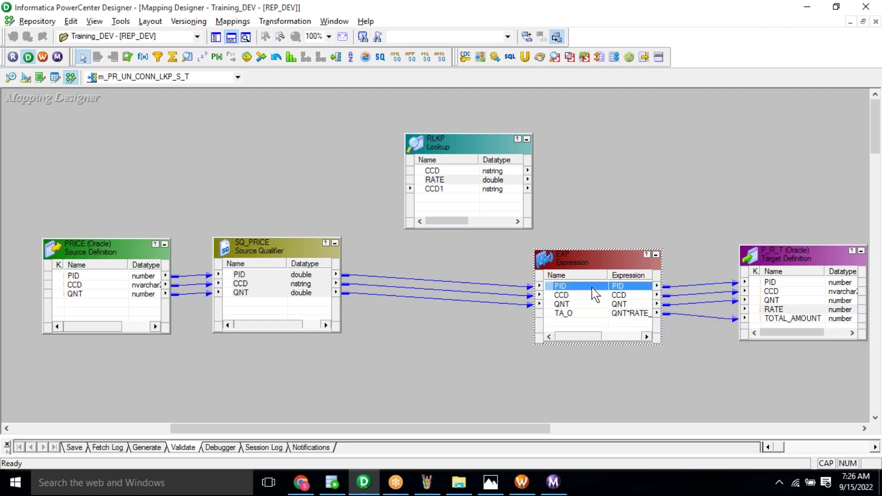
double_click(592, 288)
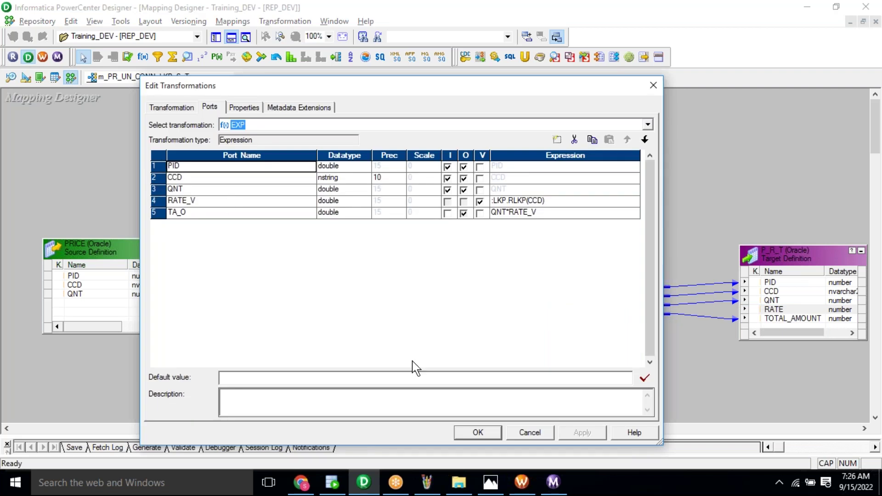
left_click(473, 433)
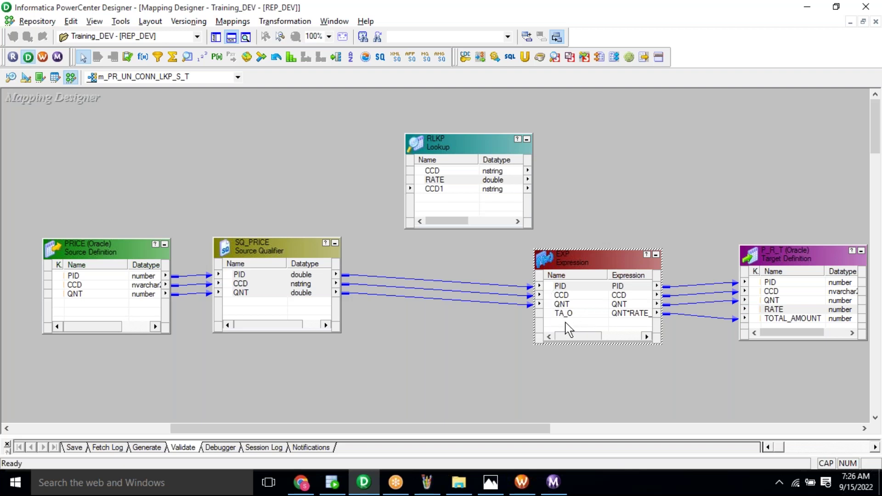
double_click(568, 326)
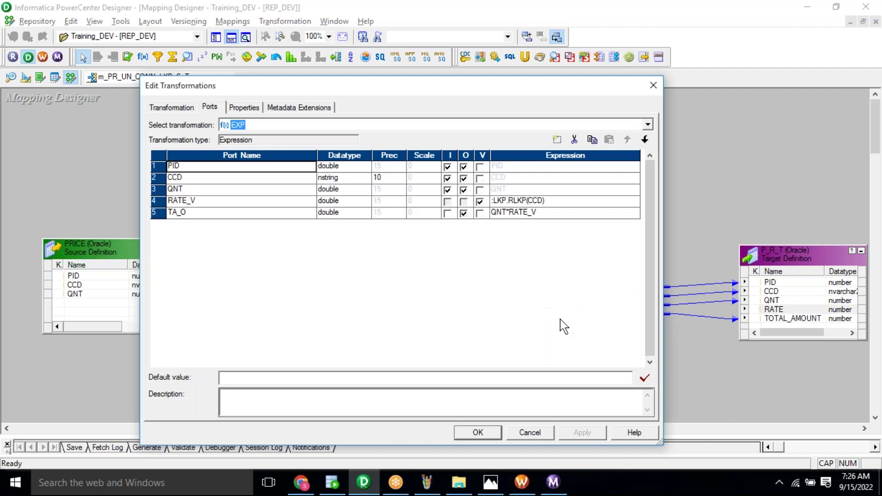
left_click(224, 199)
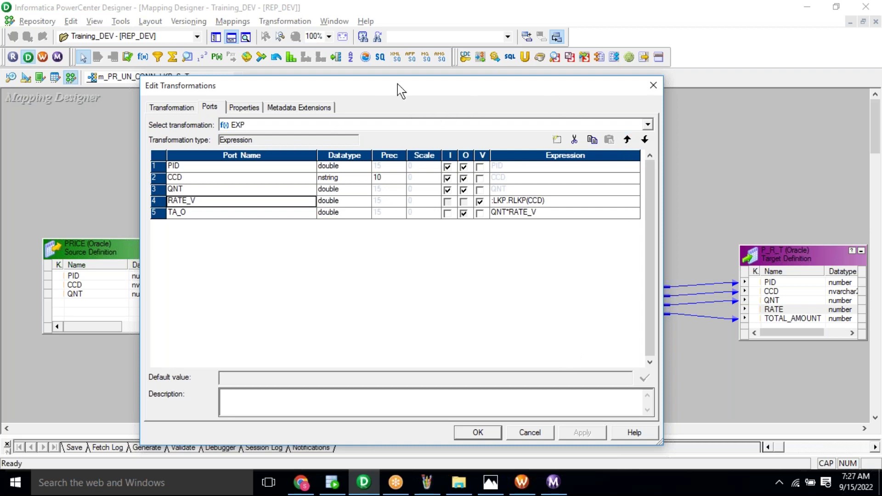
left_click_drag(383, 84, 289, 91)
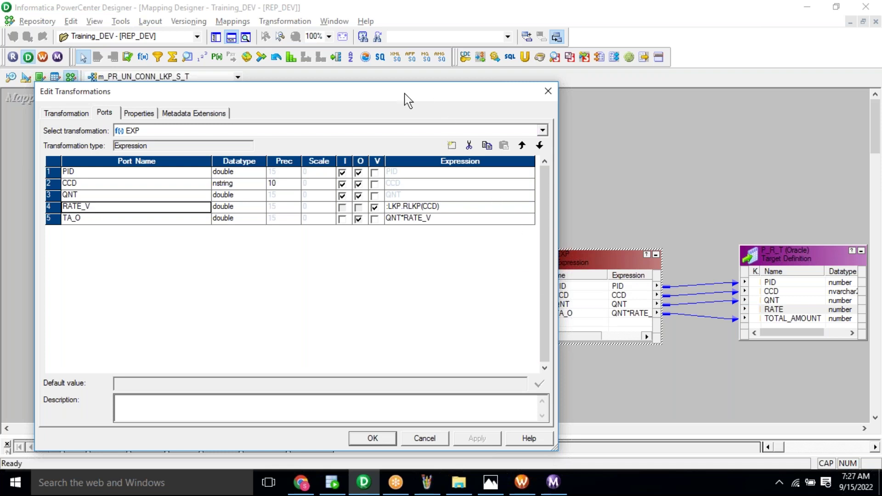
left_click_drag(407, 99, 367, 93)
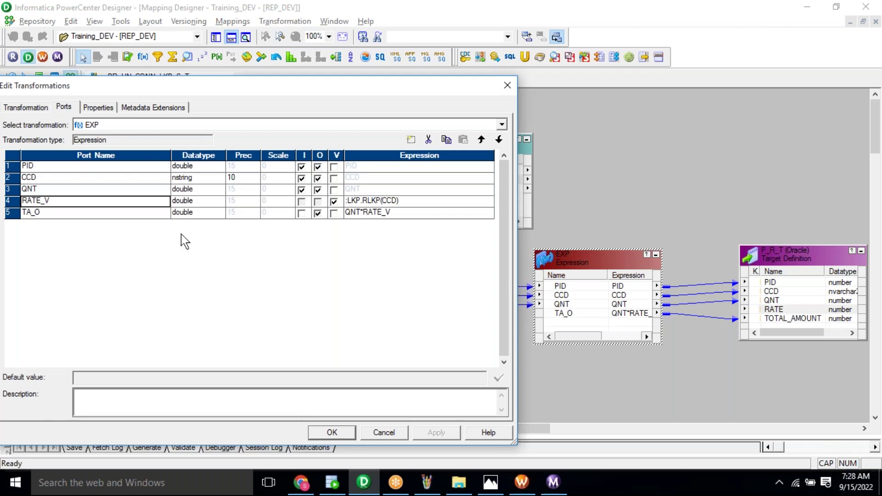
- Add a port named RATE_O with datatype double to EXP and make it output-only
left_click(127, 216)
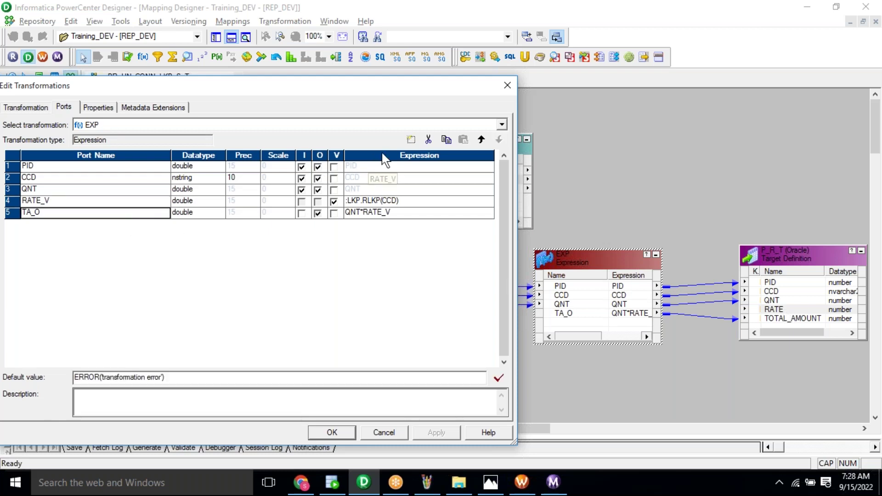
left_click(407, 146)
type("RATE_O")
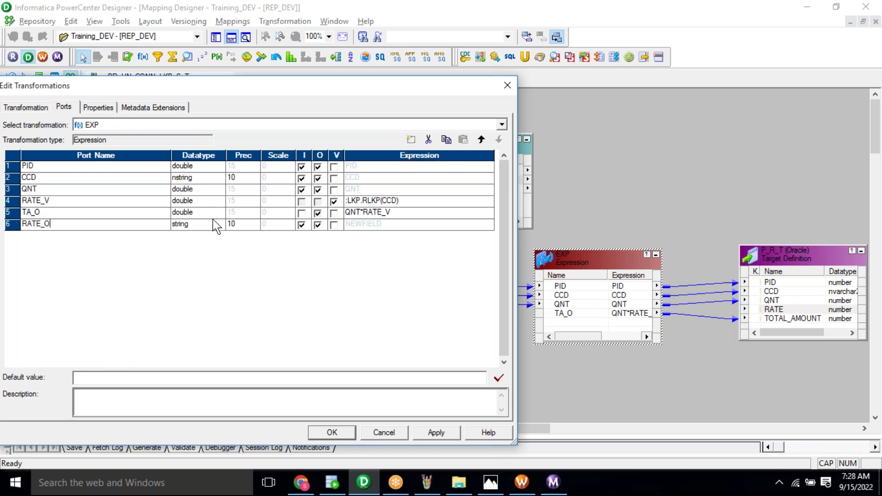
left_click(198, 224)
left_click(199, 225)
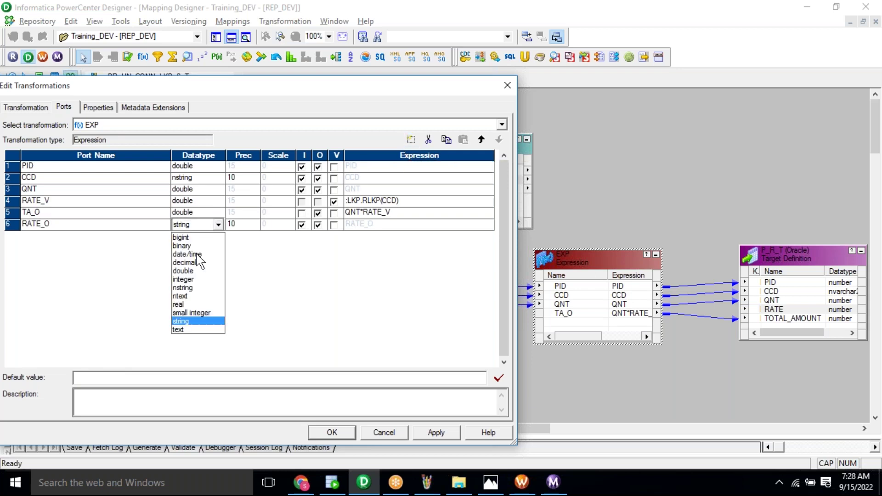
left_click(301, 226)
- Replace the default expression of RATE_O with RATE_V, validate and accept it, and check it against the RATE_V port
left_click(487, 225)
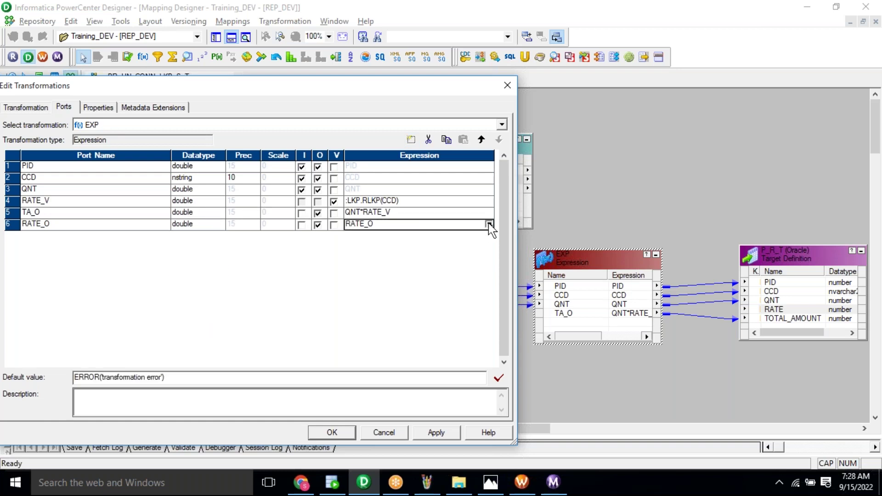
left_click(490, 224)
key("ctrl+a")
key("Delete")
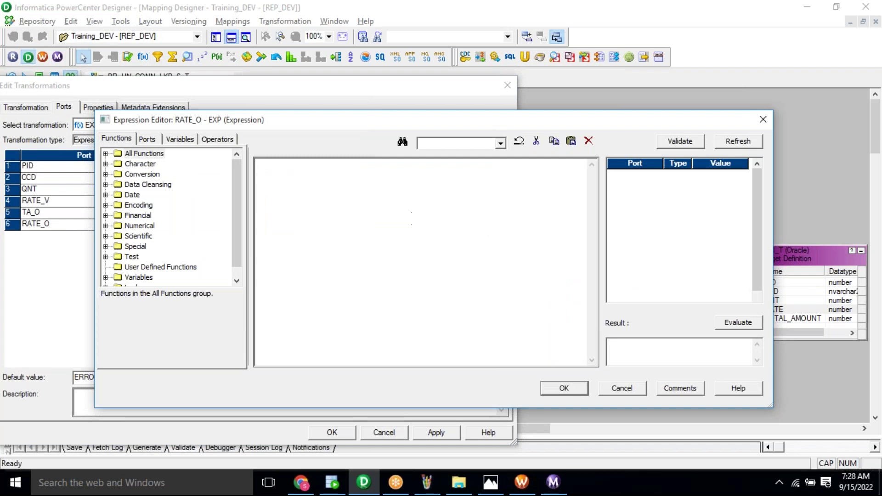
left_click(147, 139)
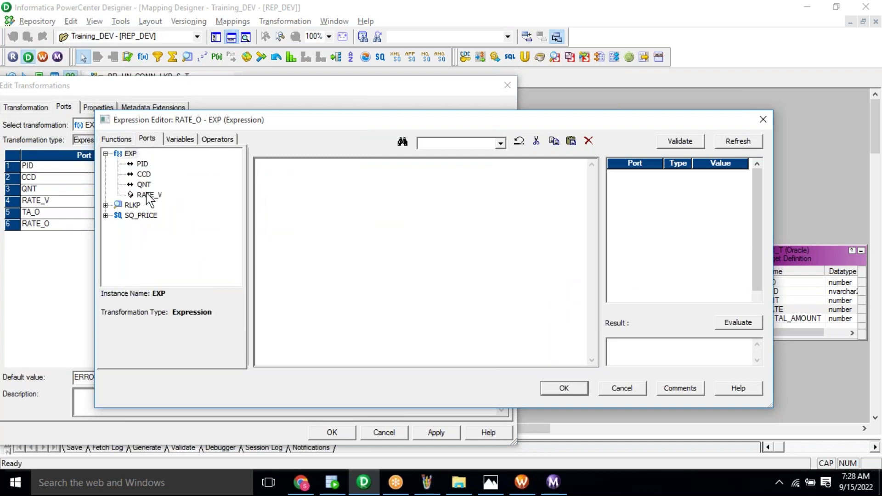
left_click(149, 194)
double_click(152, 195)
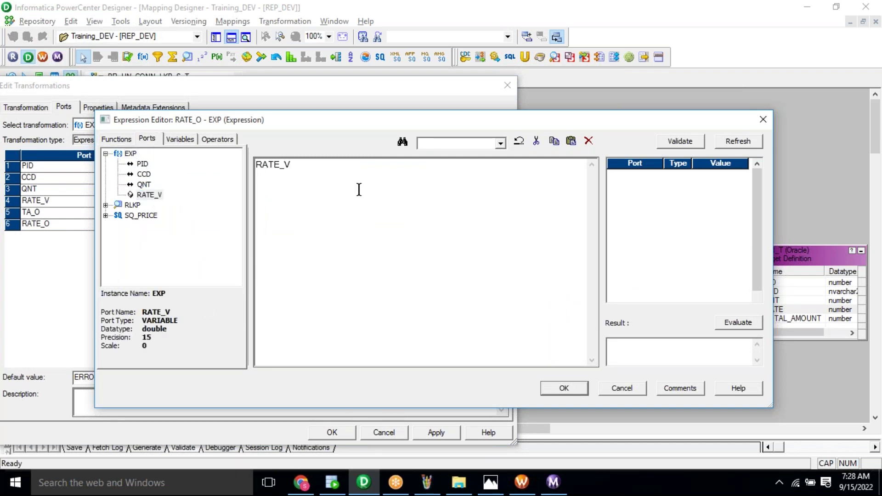
left_click(675, 146)
left_click(473, 298)
left_click(571, 391)
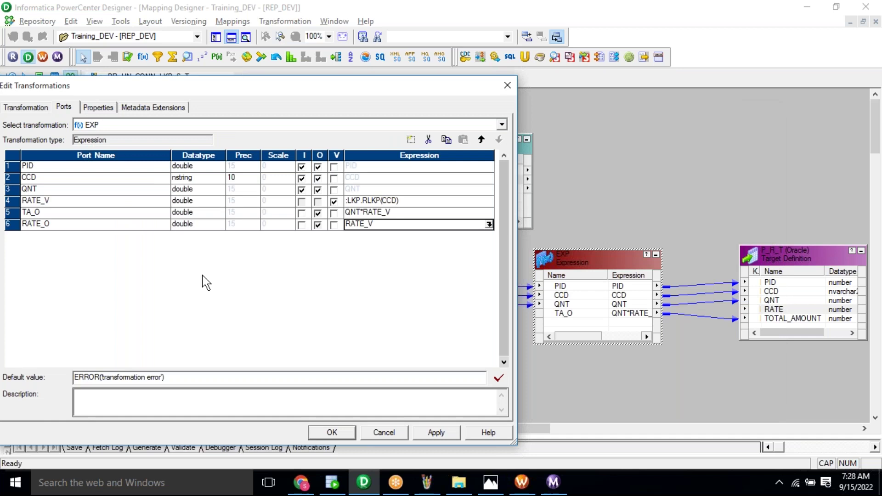
left_click(84, 203)
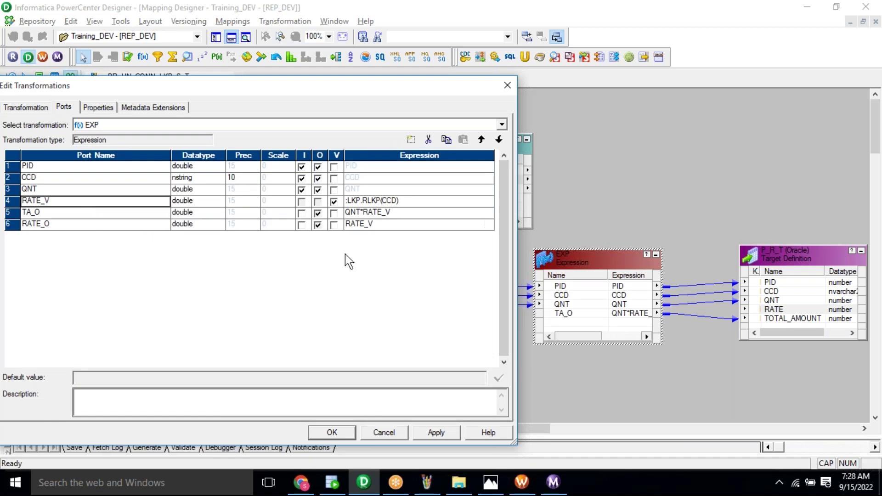
left_click(394, 227)
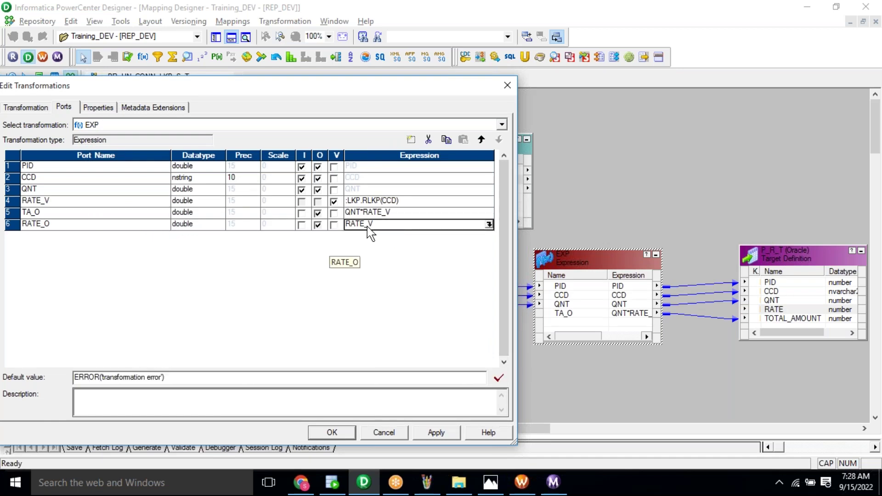
left_click(115, 225)
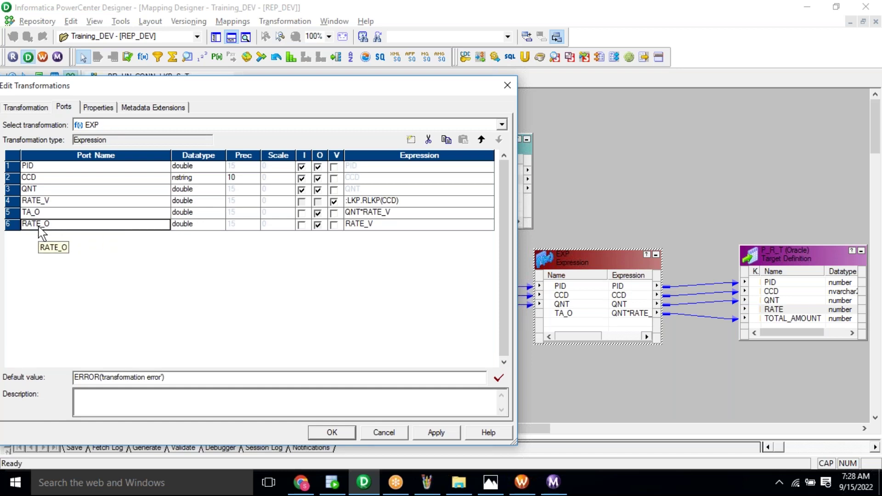
- Apply the port changes to EXP, link its RATE_O port to RATE in target P_R_T, and save the mapping
left_click(424, 433)
left_click(334, 434)
left_click(559, 323)
left_click_drag(560, 323, 771, 310)
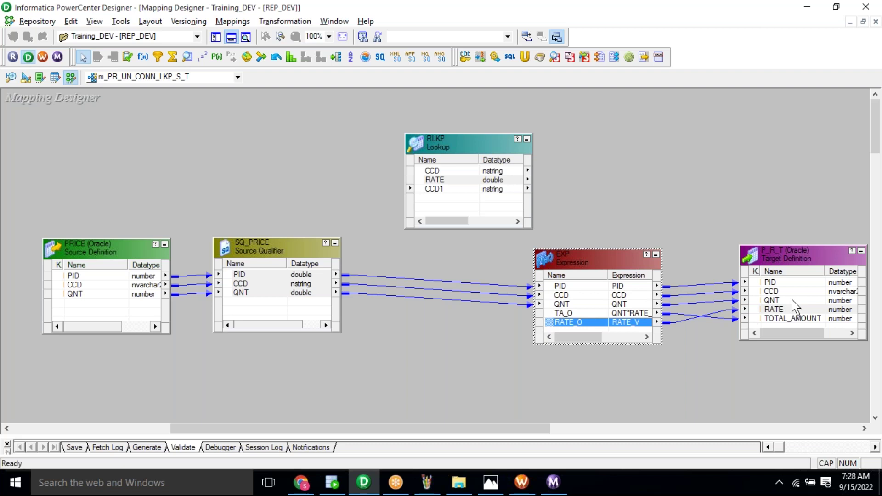
left_click(682, 178)
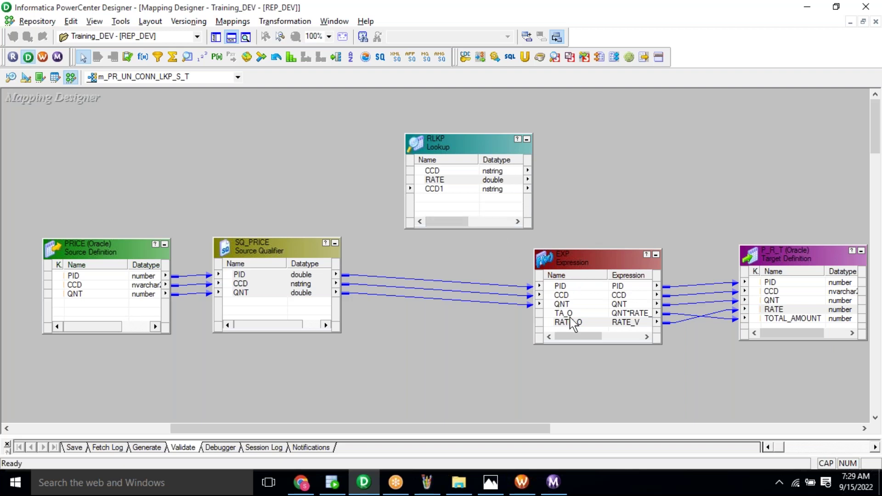
left_click(39, 22)
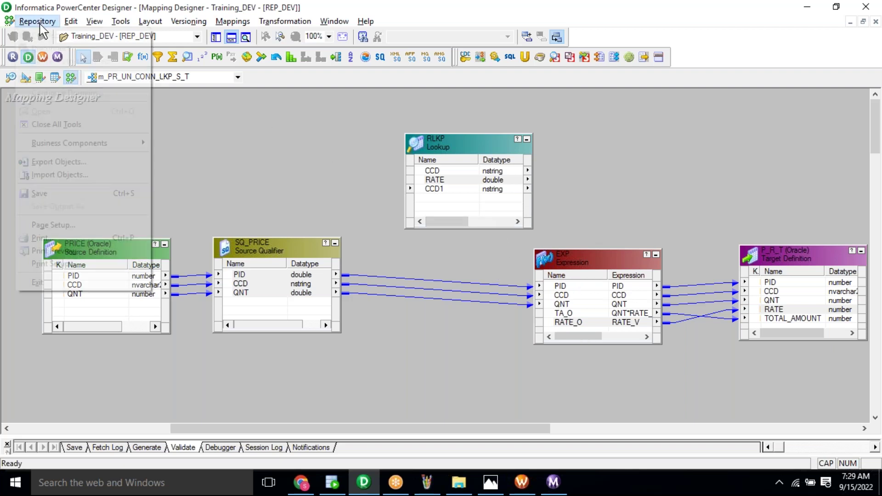
left_click(69, 200)
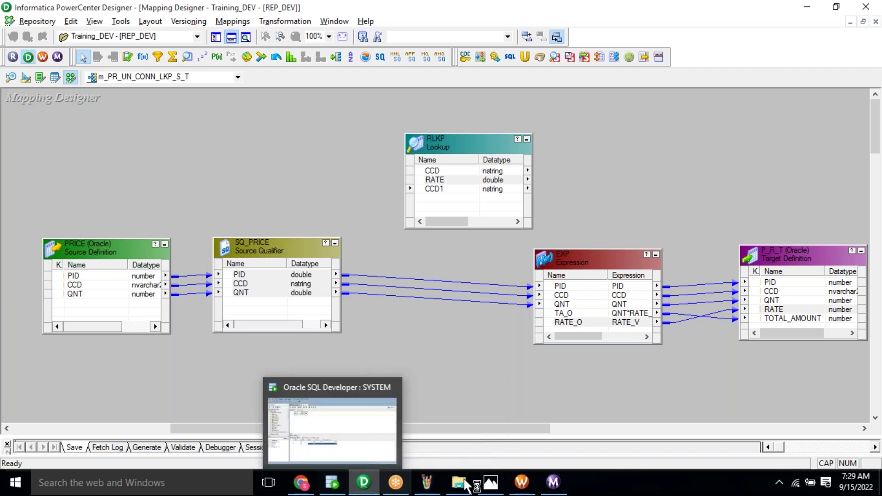
- Switch to Workflow Manager and clear all objects from the Task Developer workspace
mouse_move(522, 483)
left_click(499, 432)
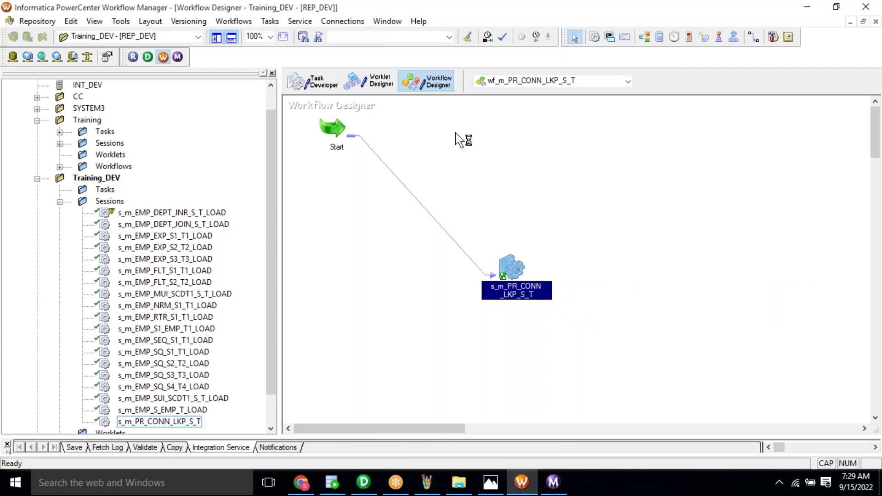
right_click(494, 147)
left_click(536, 166)
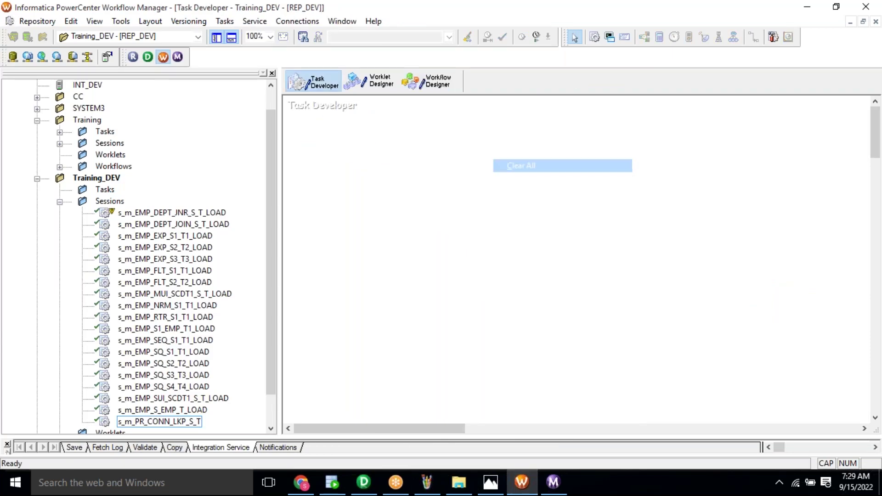
- Create a session task named s_m_PR_UN_CONN_LKP_S_T associated with the mapping m_PR_UN_CONN_LKP_S_T
left_click(225, 21)
left_click(232, 34)
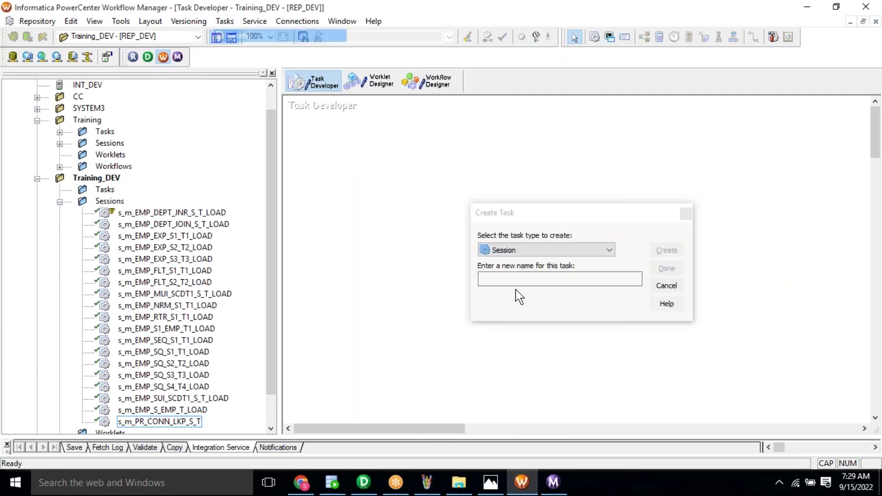
type("s_m_PR_UN_CONN_LKP_S_T")
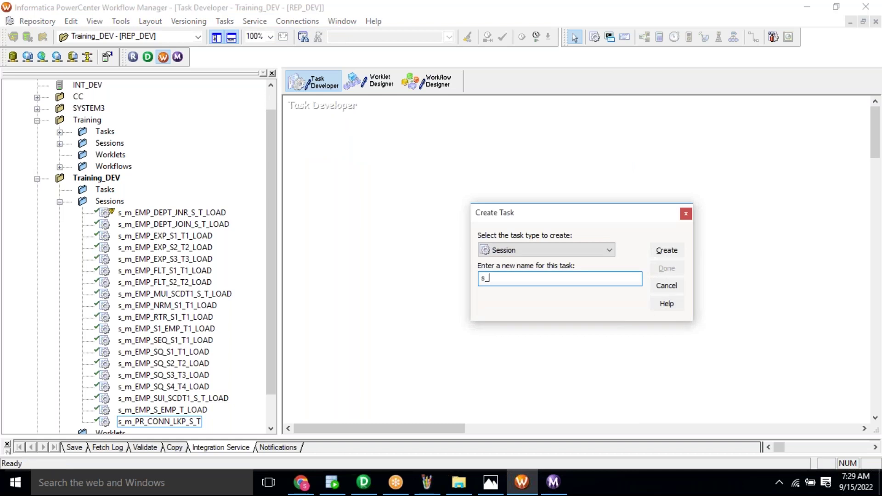
left_click(668, 251)
left_click_drag(662, 240, 662, 285)
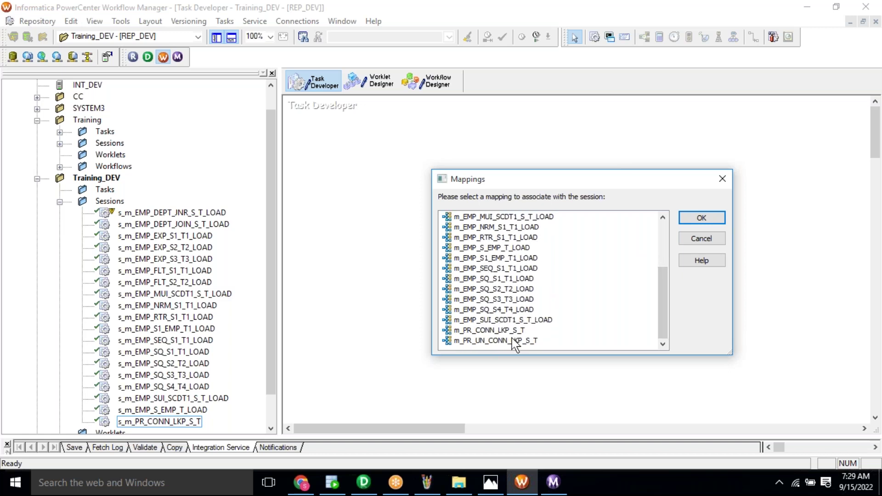
left_click(511, 340)
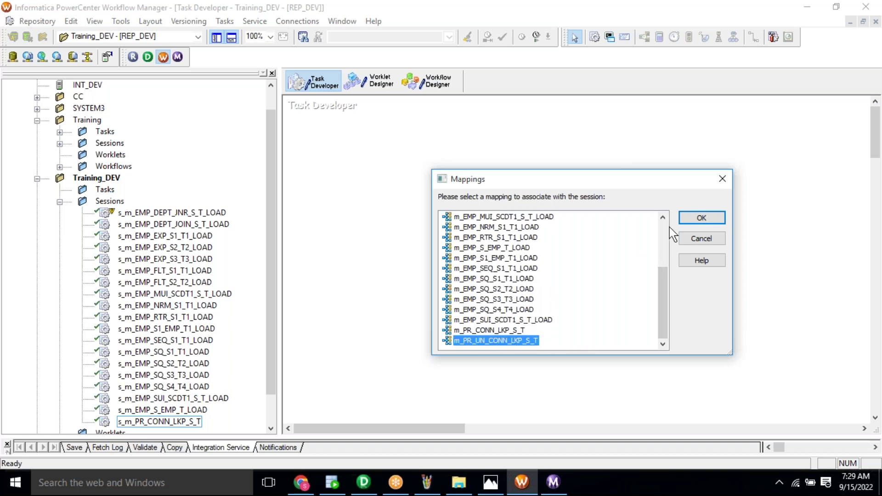
left_click(696, 224)
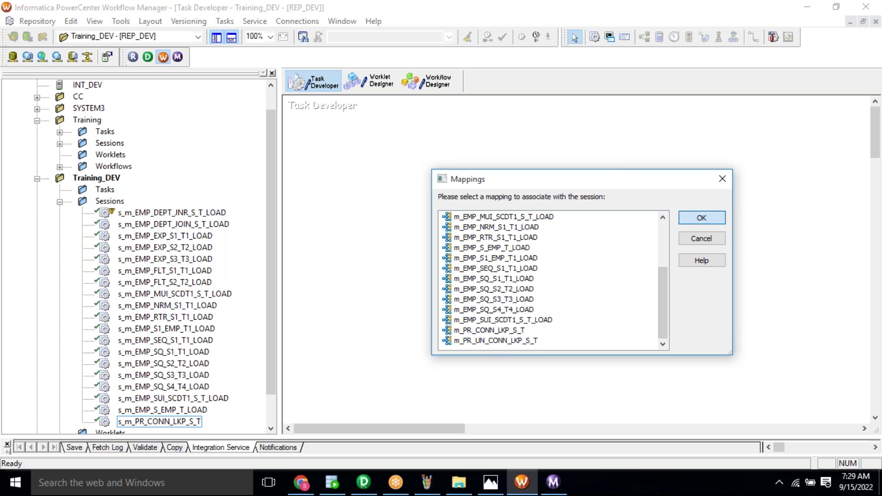
left_click(666, 272)
- Create a new workflow named wf_m_PR_UN_CONN_LKP_S_T in Workflow Designer
left_click(437, 87)
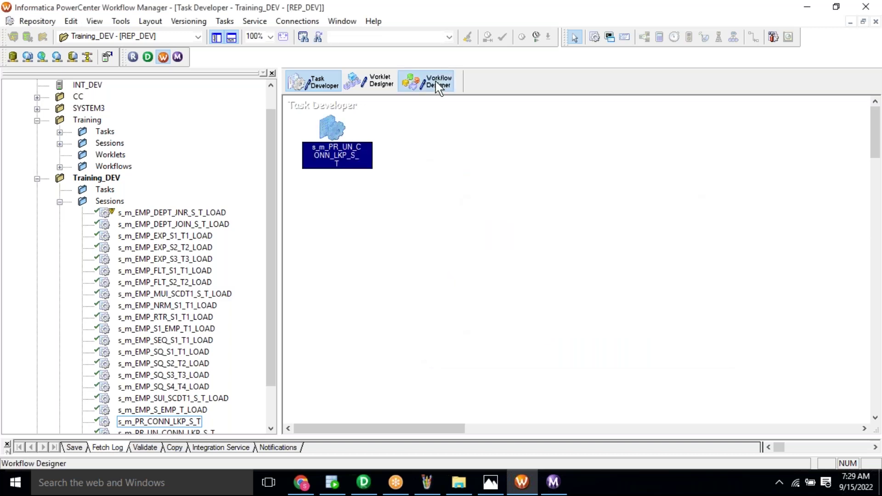
left_click(234, 21)
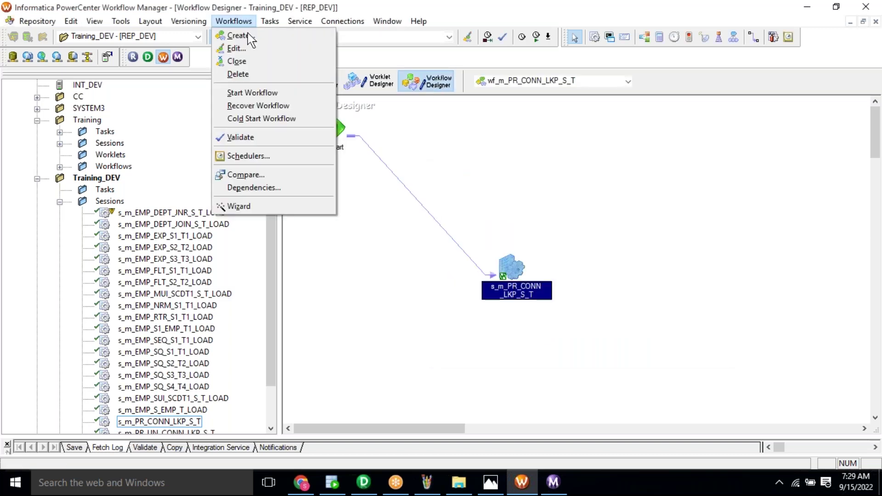
left_click(237, 35)
key("Escape")
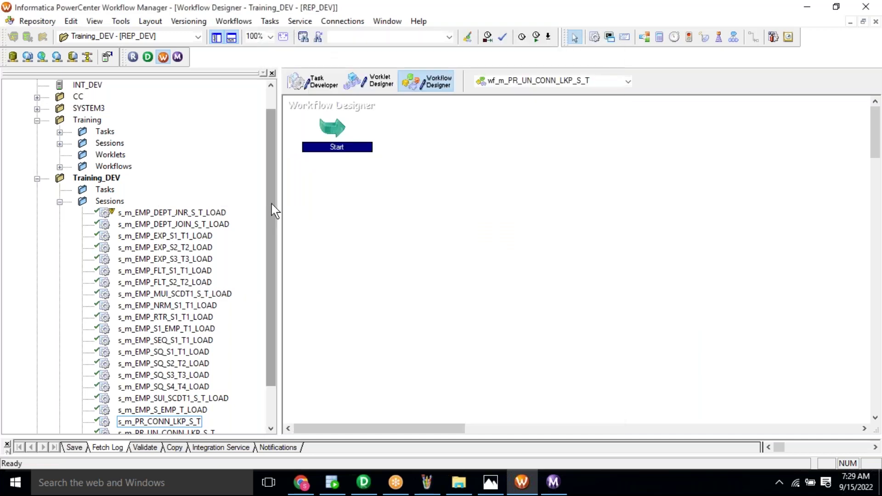
- Add the session s_m_PR_UN_CONN_LKP_S_T to the workflow and link the Start task to it
scroll(267, 278, "down", 2)
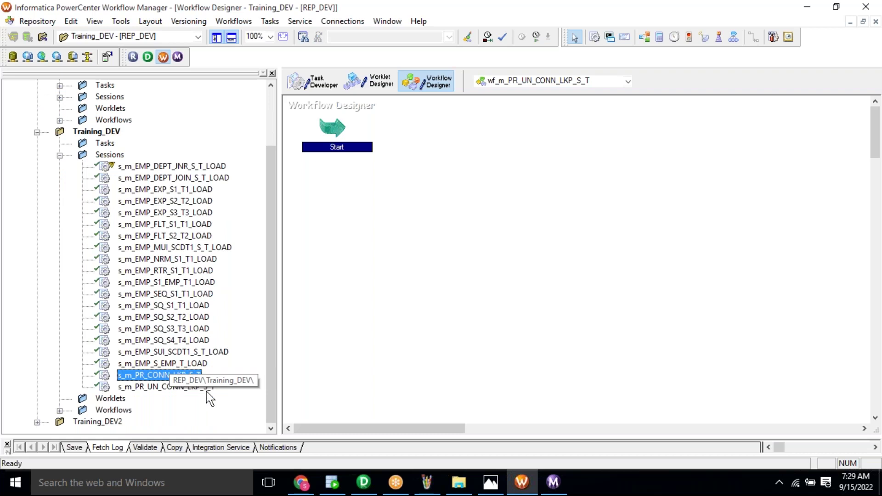
left_click(152, 388)
left_click_drag(152, 387, 461, 225)
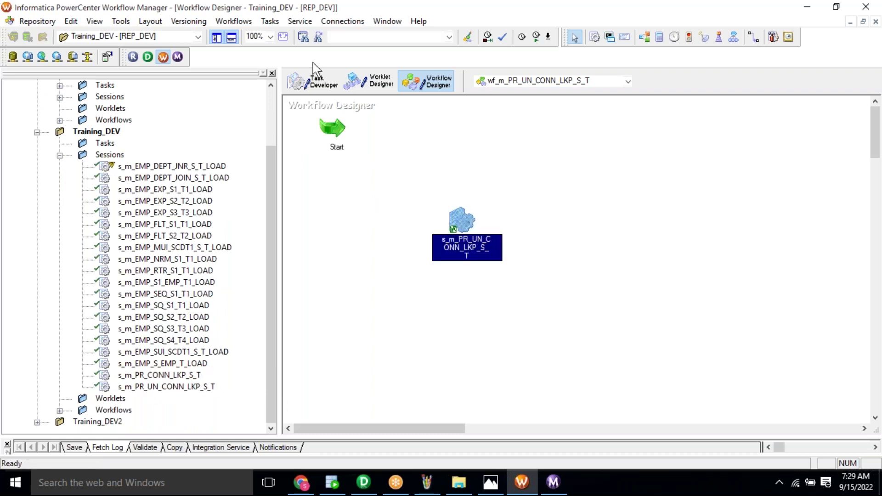
left_click(270, 21)
left_click(283, 97)
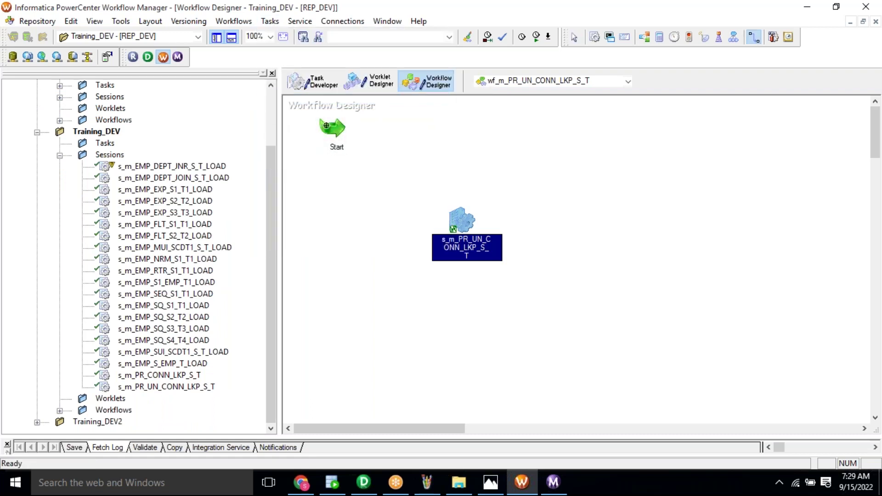
left_click_drag(326, 125, 459, 219)
left_click_drag(462, 220, 467, 181)
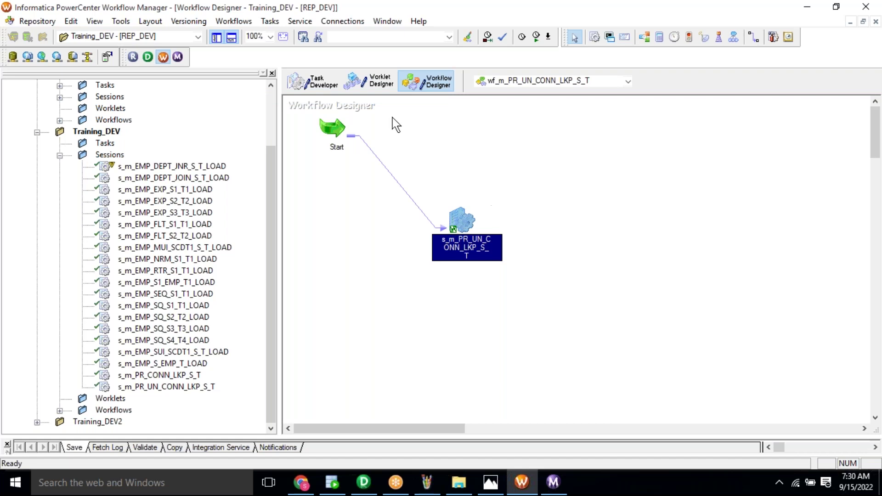
- Enable the truncate target table option for target P_R_T in the reusable session s_m_PR_UN_CONN_LKP_S_T and apply the change
left_click(325, 84)
double_click(331, 128)
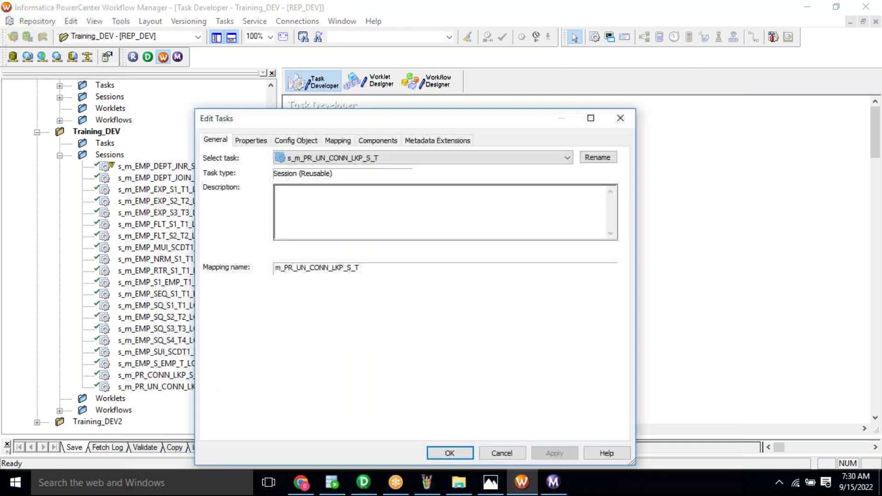
left_click(339, 139)
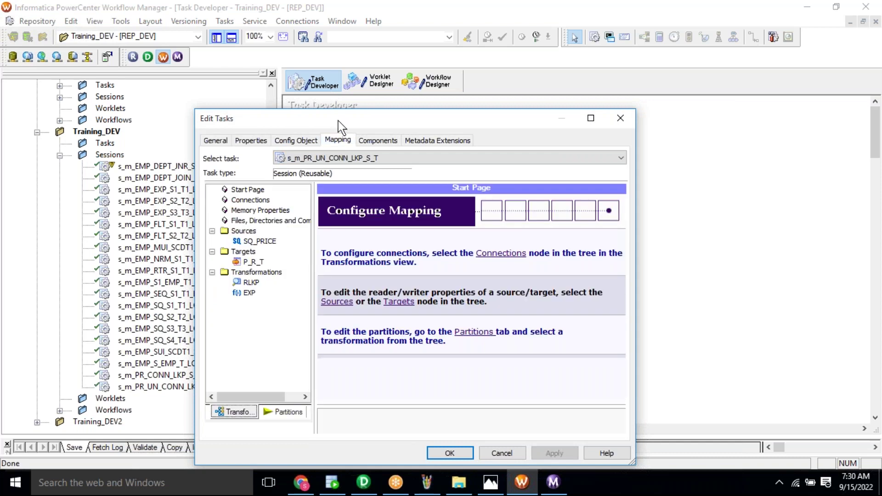
double_click(338, 121)
left_click(59, 152)
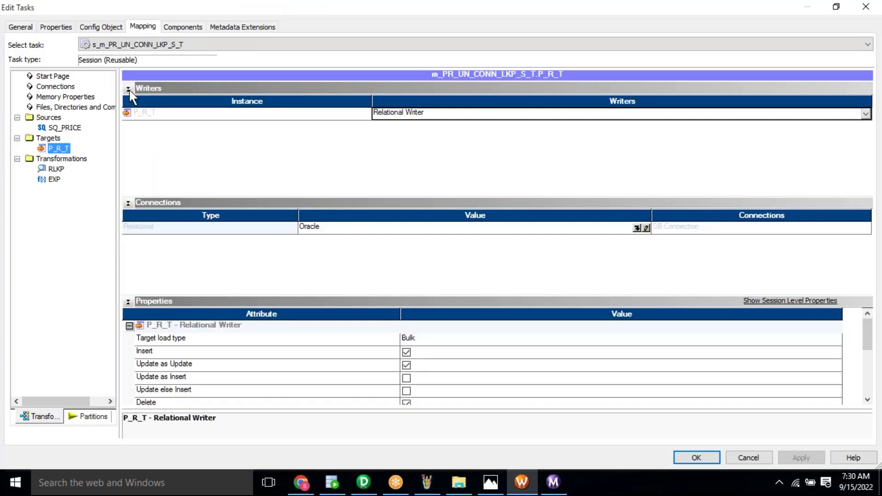
left_click(128, 88)
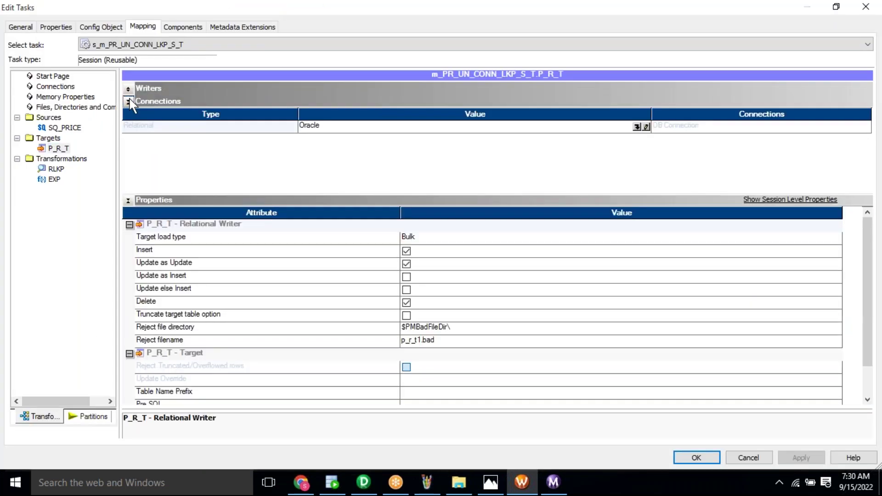
left_click(127, 101)
left_click(248, 230)
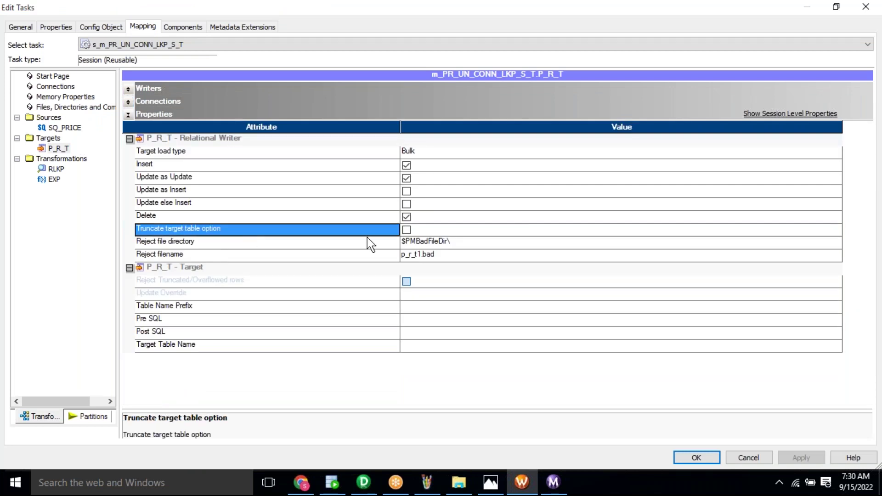
left_click(406, 230)
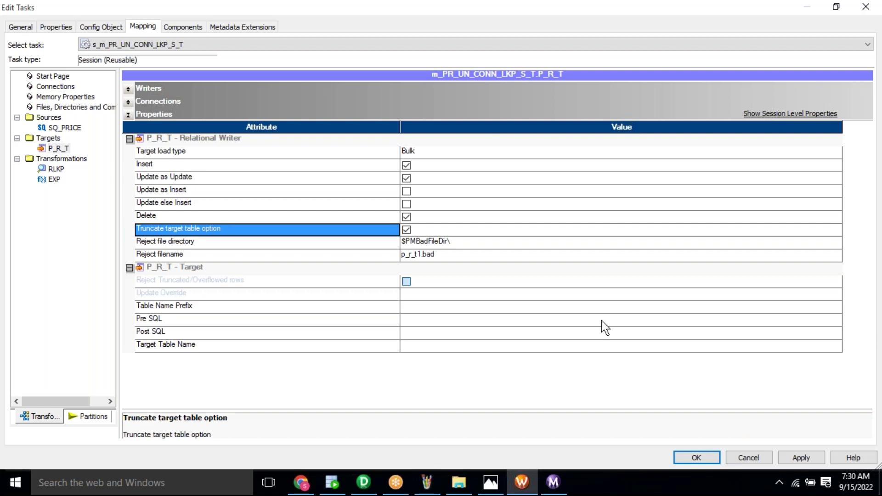
left_click(802, 458)
left_click(697, 458)
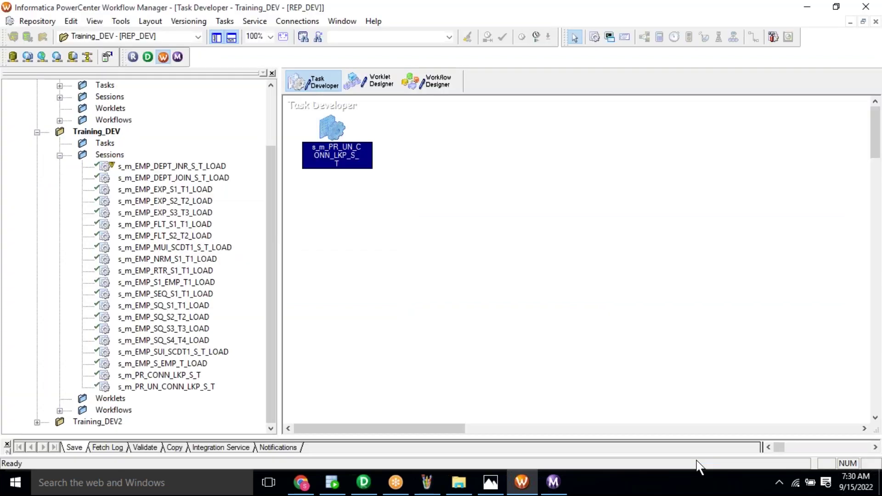
- Start workflow wf_m_PR_UN_CONN_LKP_S_T and check the status and statistics of its session run in Workflow Monitor
left_click(429, 88)
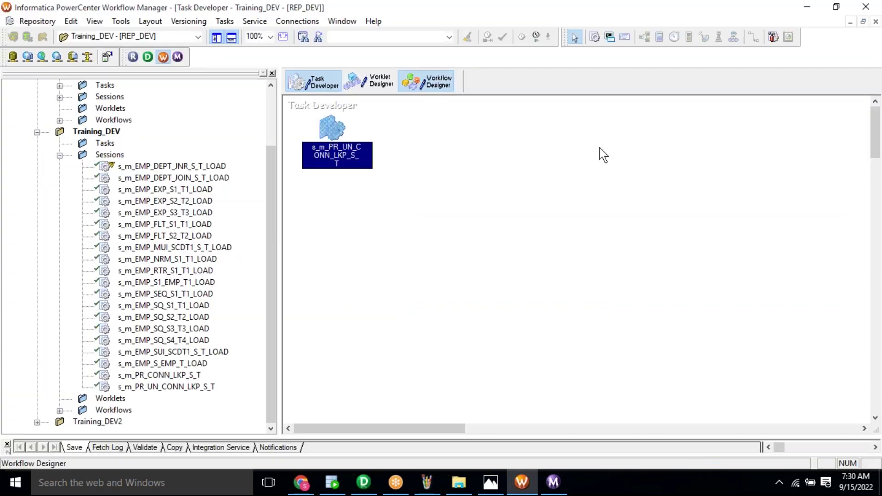
right_click(606, 150)
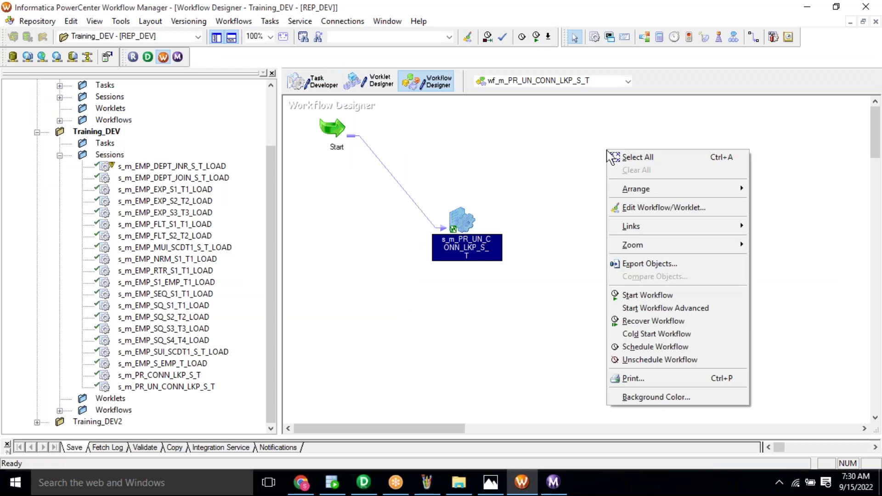
left_click(681, 296)
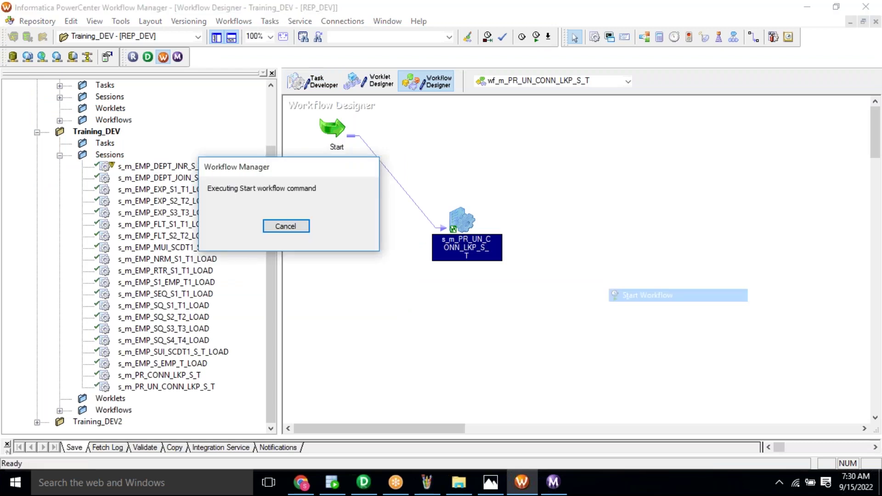
left_click(557, 491)
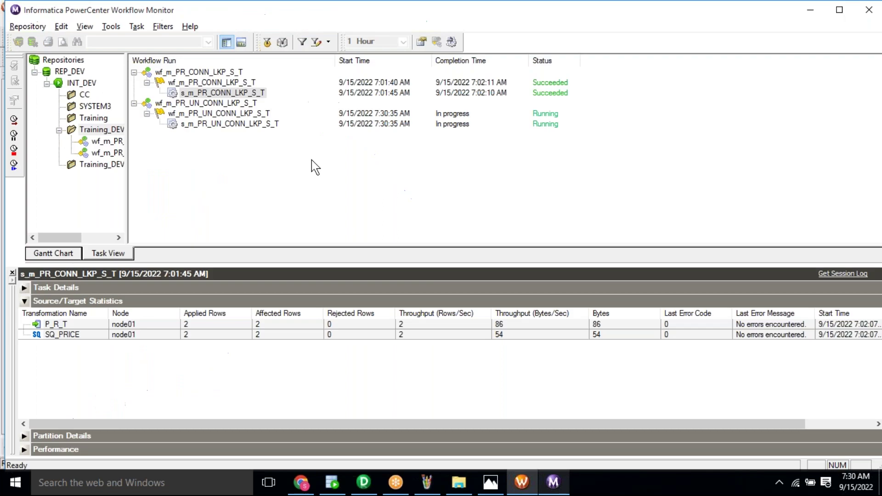
left_click(225, 126)
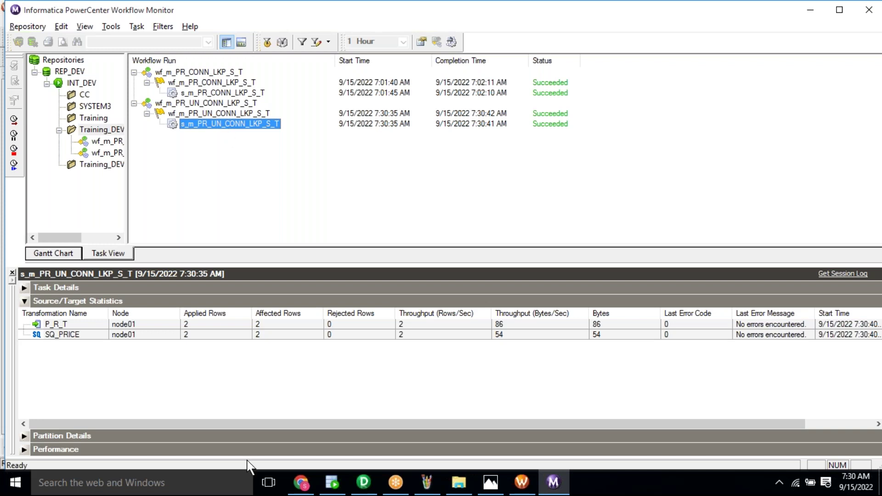
- Switch to SQL Developer, rerun SELECT * FROM P_R_T; and review the loaded QNT, RATE and TOTAL_AMOUNT values
left_click(331, 483)
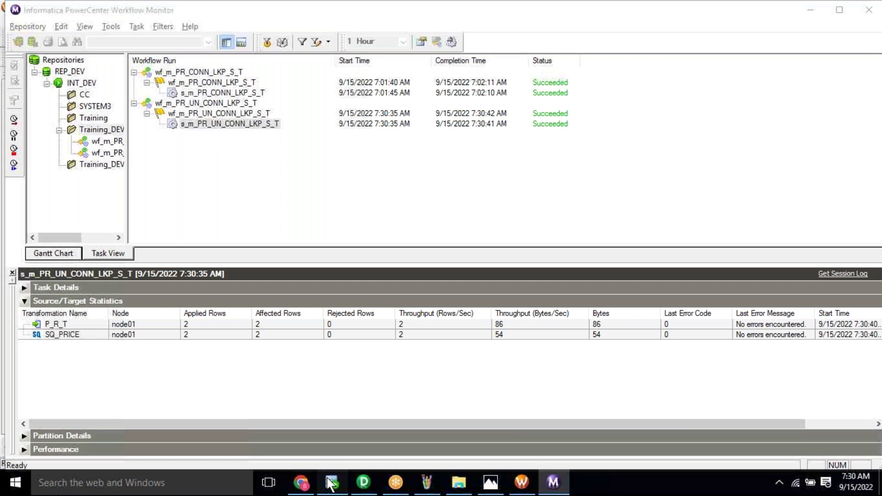
key("shift+Home")
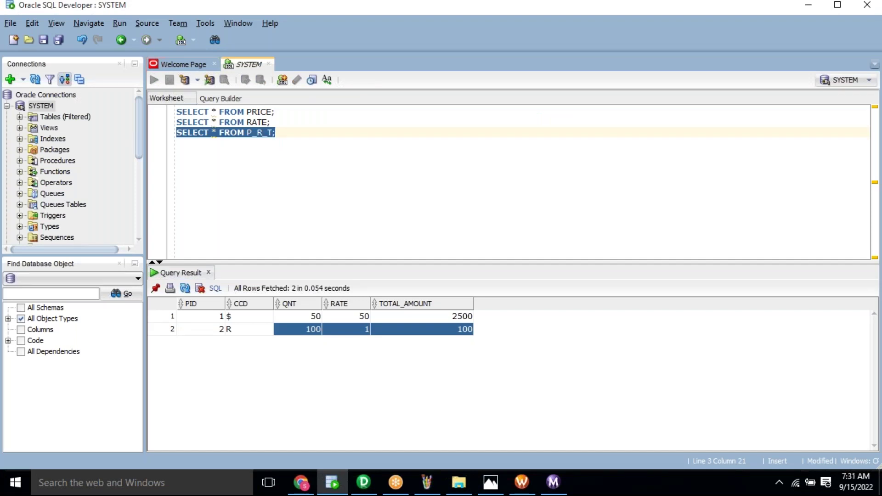
key("ctrl+Return")
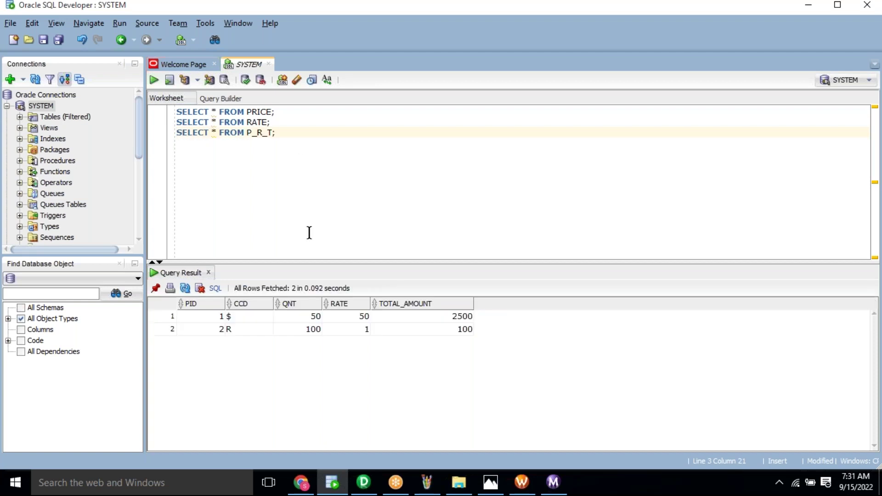
left_click_drag(291, 316, 442, 327)
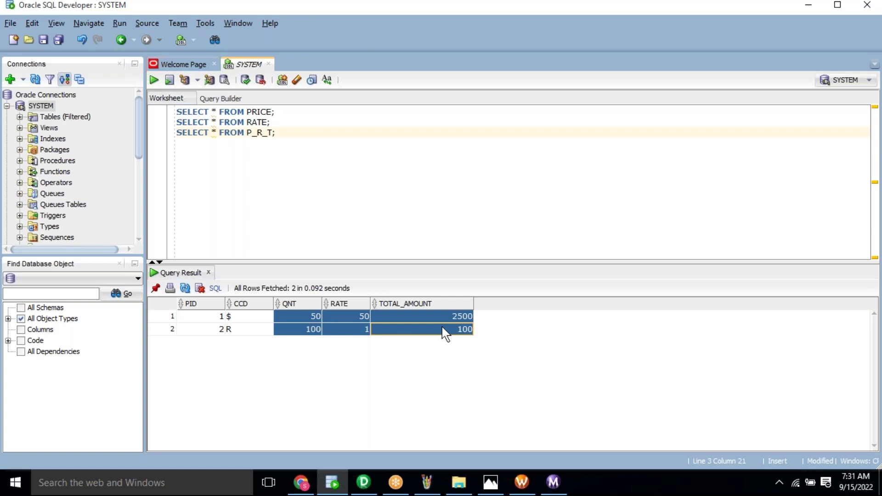
left_click(445, 329)
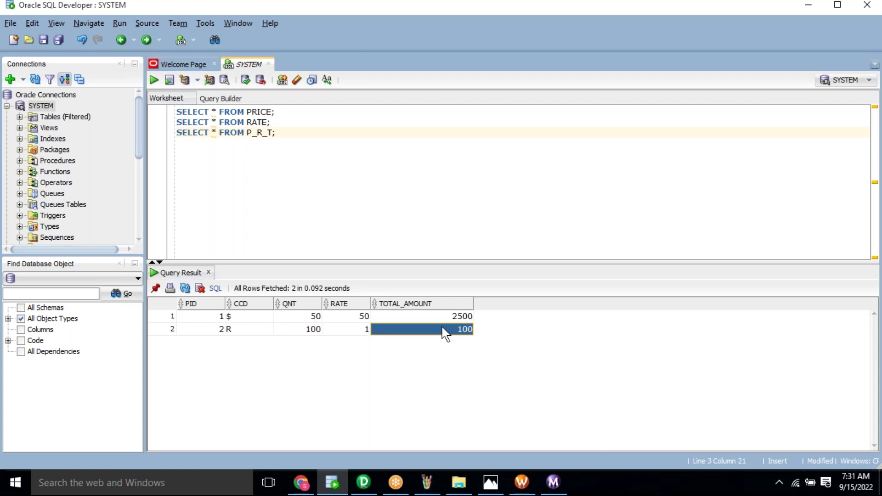
- Switch to PowerCenter Designer and review the CCD1 and RATE ports of the unconnected RLKP lookup in mapping m_PR_UN_CONN_LKP_S_T
key("alt+Tab")
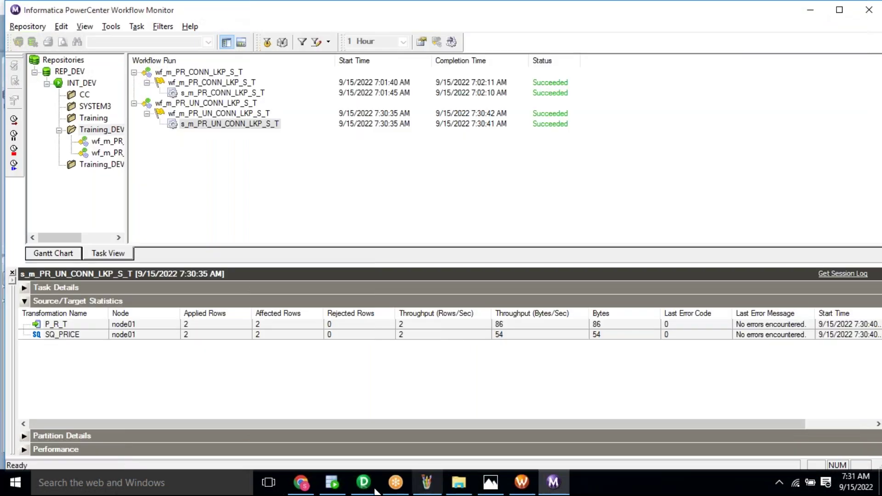
key("alt+Tab")
left_click_drag(444, 144, 389, 104)
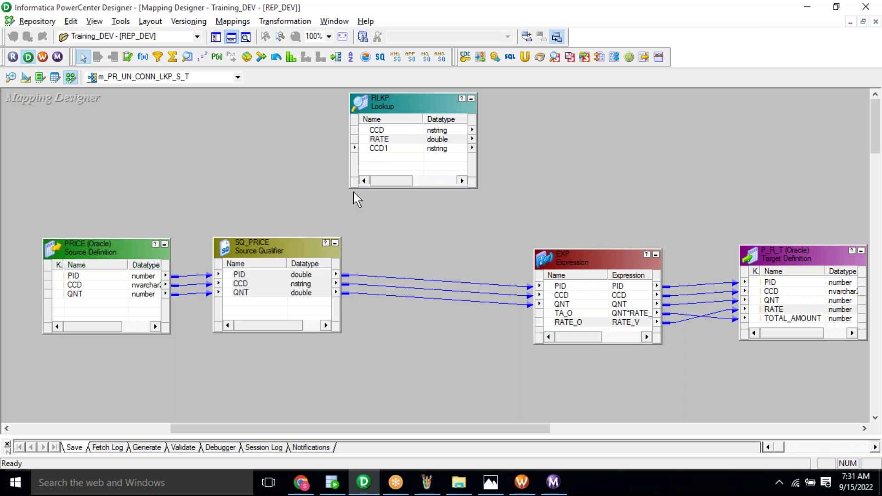
left_click(379, 149)
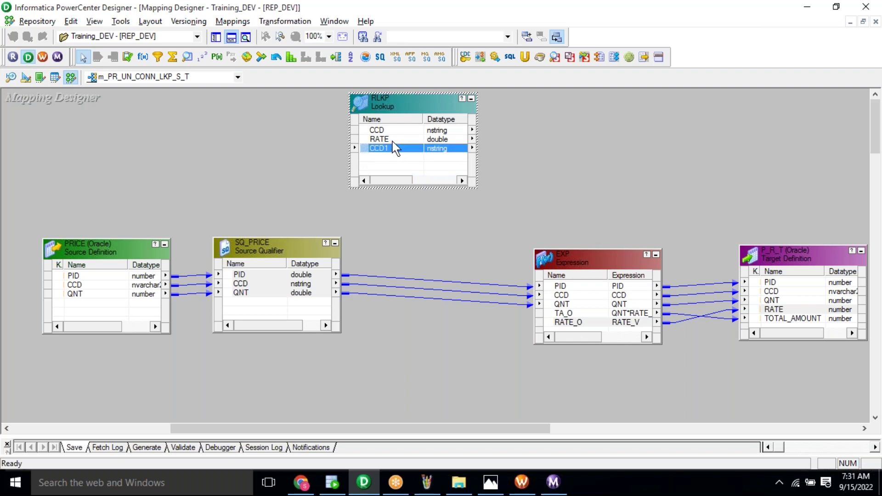
left_click(393, 141)
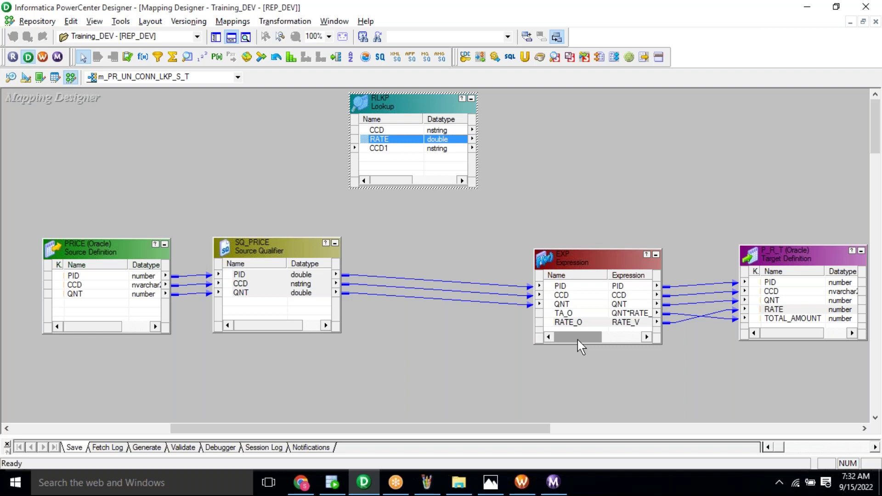
- Open the RLKP lookup's port settings and examine the input, output, lookup and return flags of RATE and CCD
double_click(405, 97)
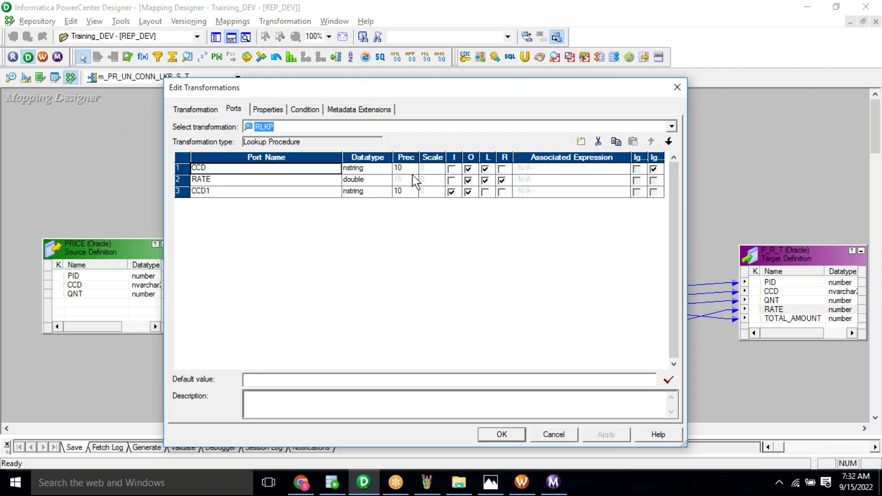
left_click(457, 181)
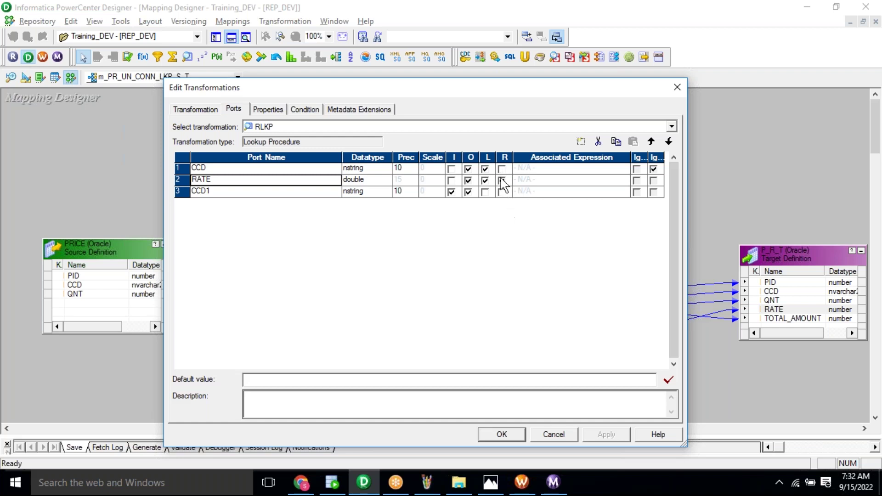
left_click(311, 171)
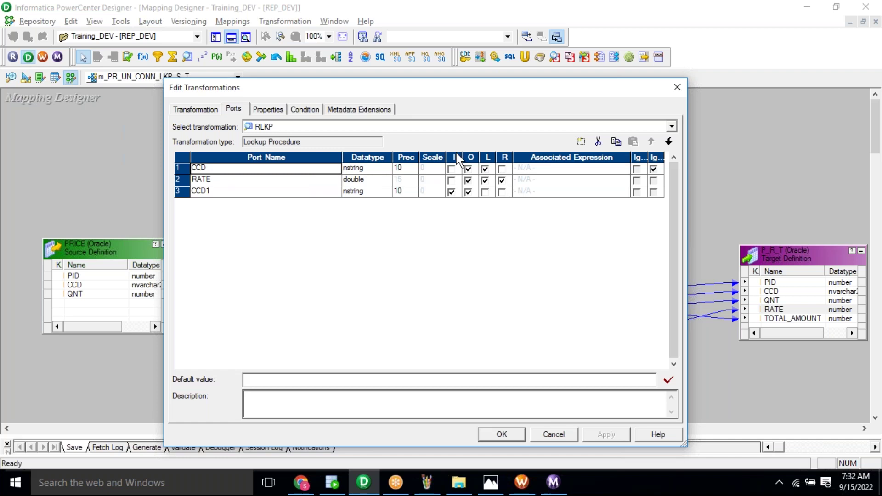
- Try the return flag on the CCD, RATE and CCD1 ports of RLKP in turn, finish with it on RATE, and apply
left_click(502, 169)
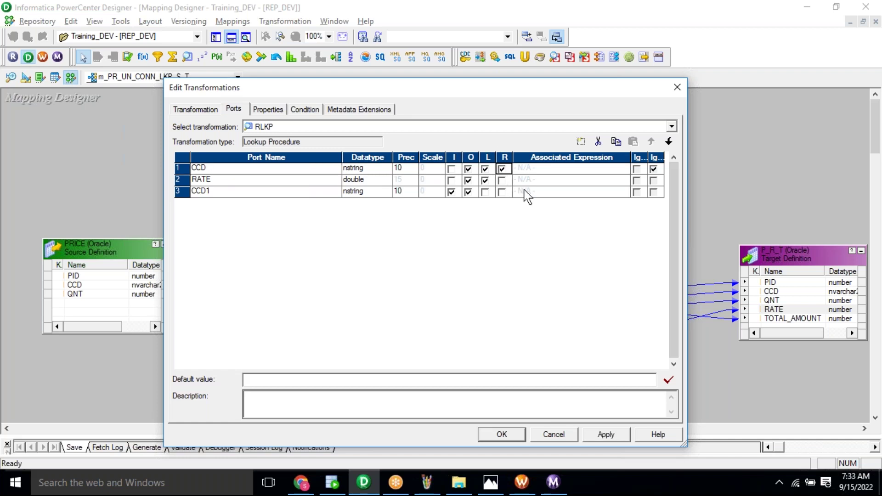
left_click(502, 181)
left_click(503, 169)
left_click(502, 193)
left_click(502, 180)
left_click(502, 169)
left_click(503, 180)
left_click(502, 192)
left_click(503, 182)
left_click(504, 180)
left_click(503, 169)
left_click(502, 169)
left_click(502, 180)
left_click(504, 194)
left_click(504, 181)
left_click(607, 437)
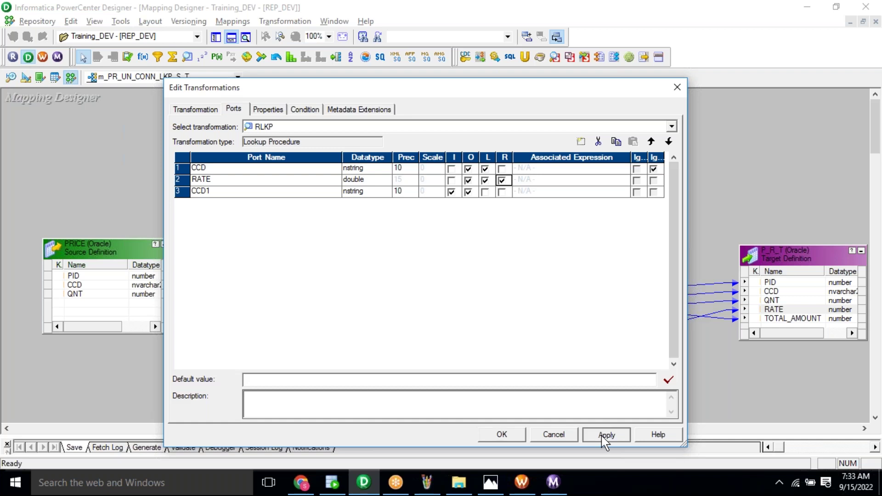
left_click(520, 429)
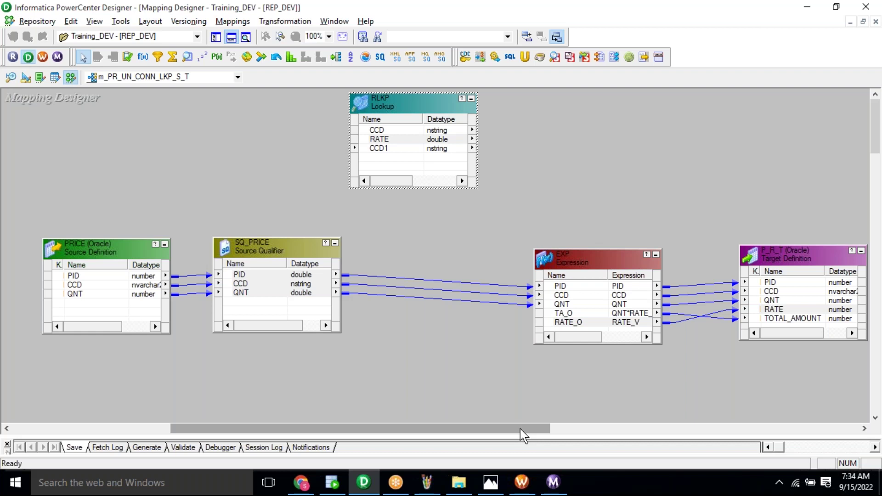
- Switch to Photos and view the lookup transformation diagram 17_LKP.bmp
left_click(503, 486)
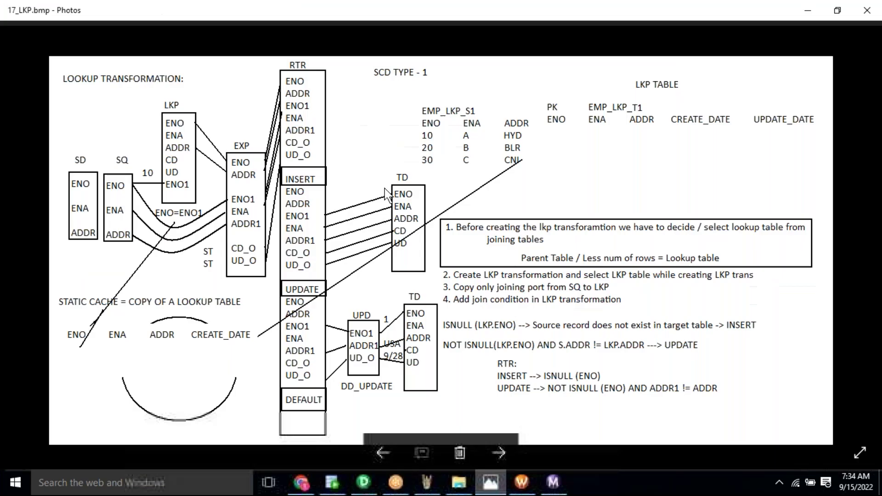